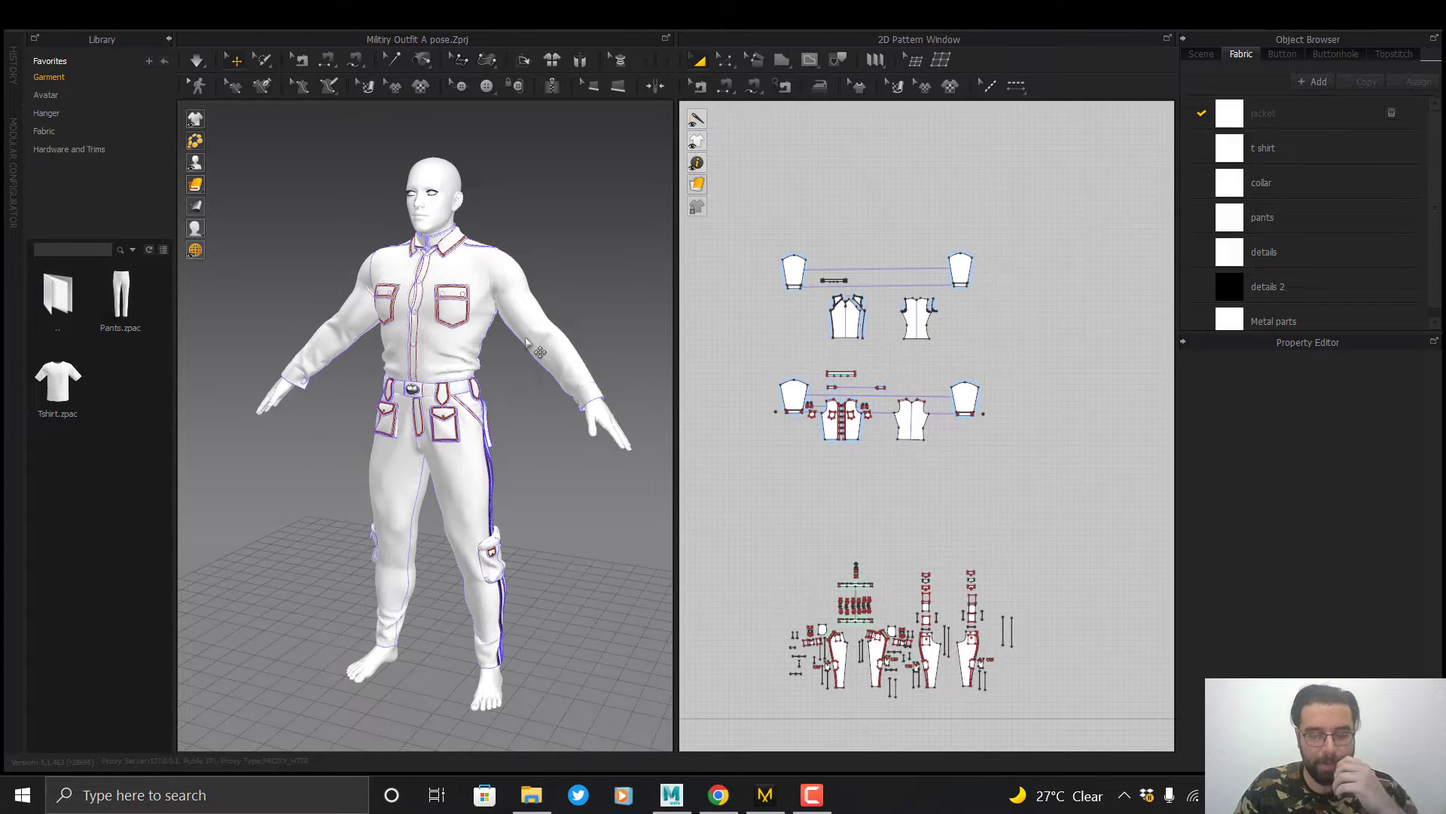
- Switch from the Marvelous Designer outfit project to Maya's avatar scene with boots and sunglasses
click(670, 795)
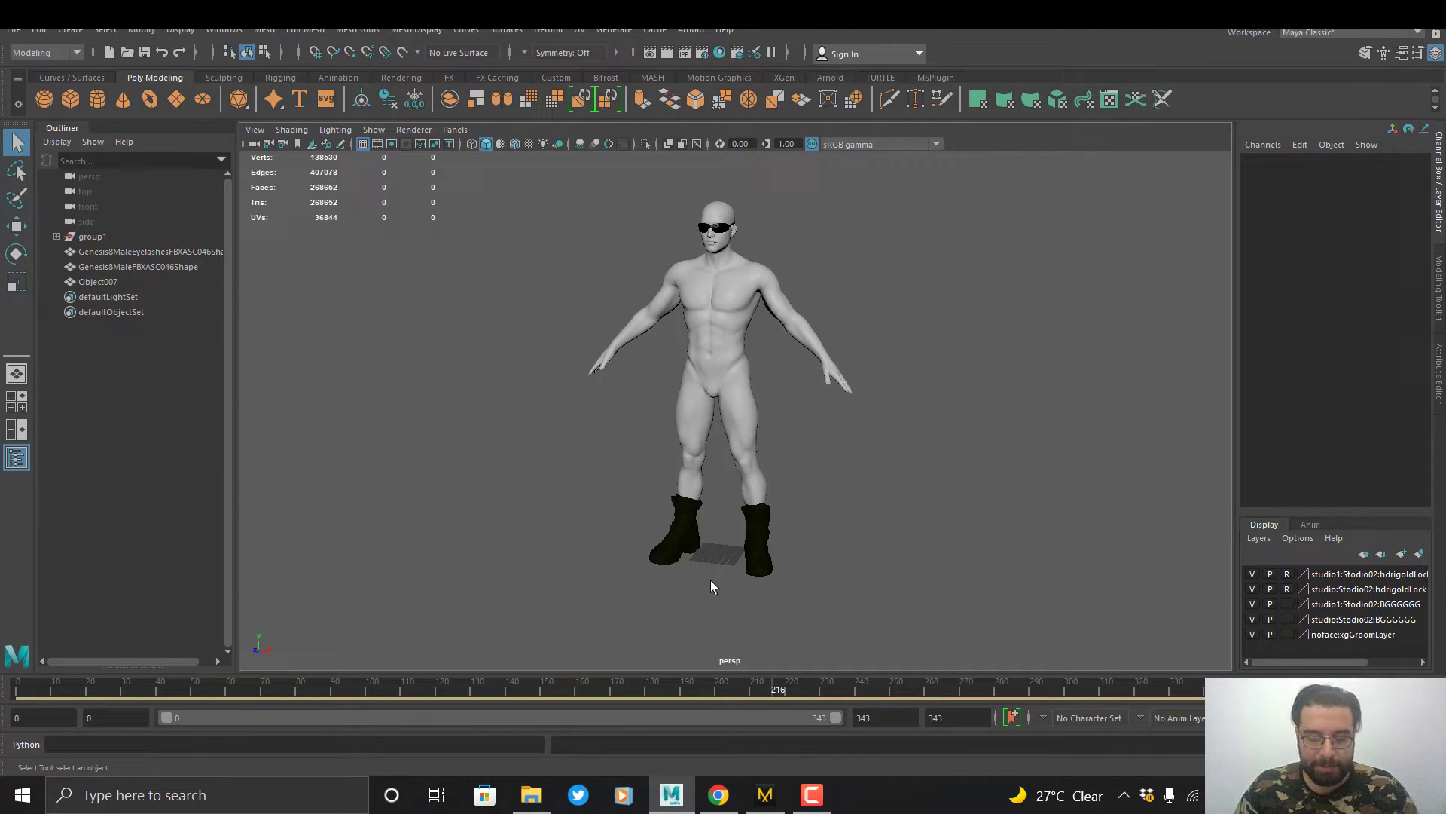
scroll(714, 577, up, 2)
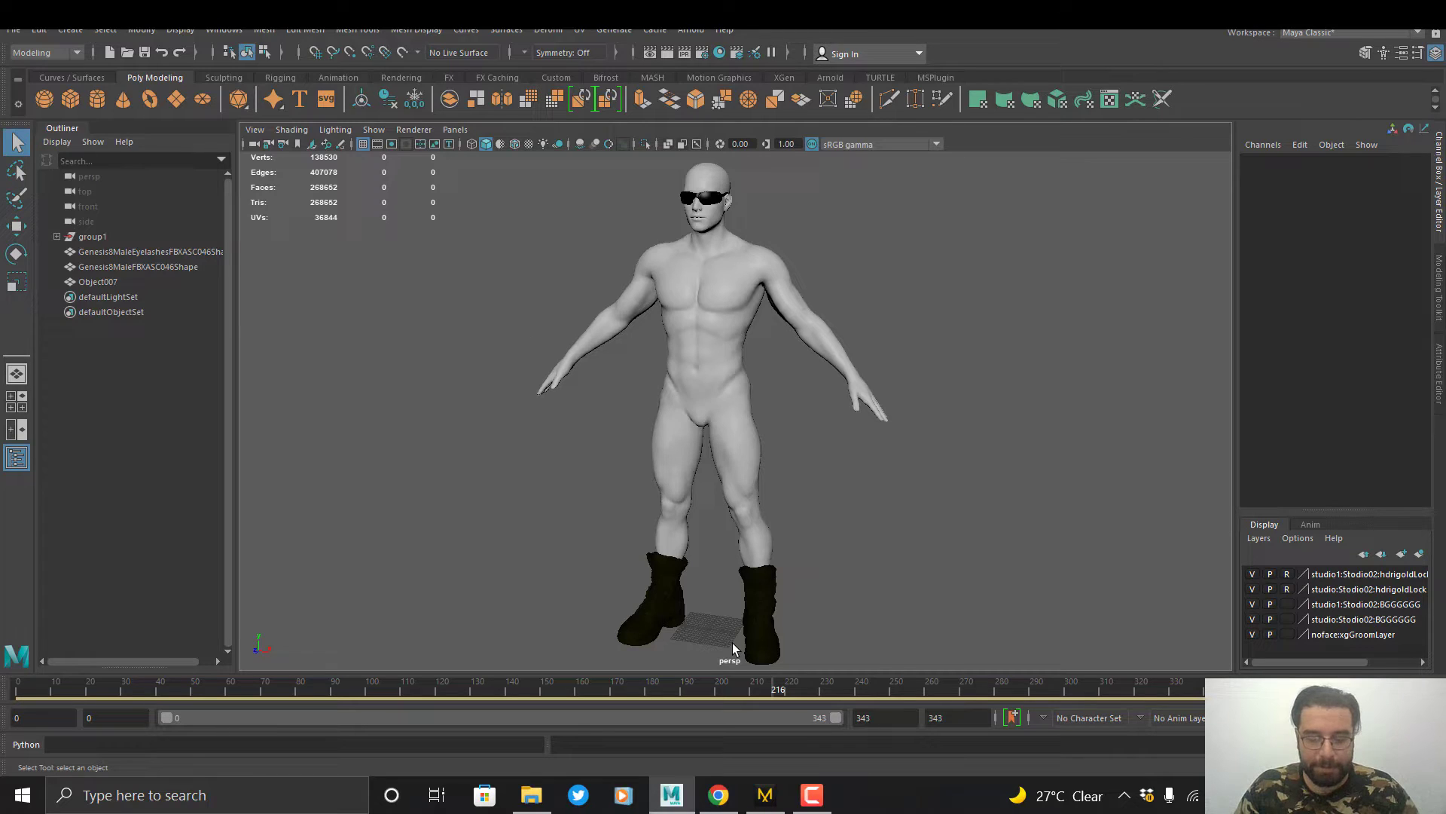
click(719, 795)
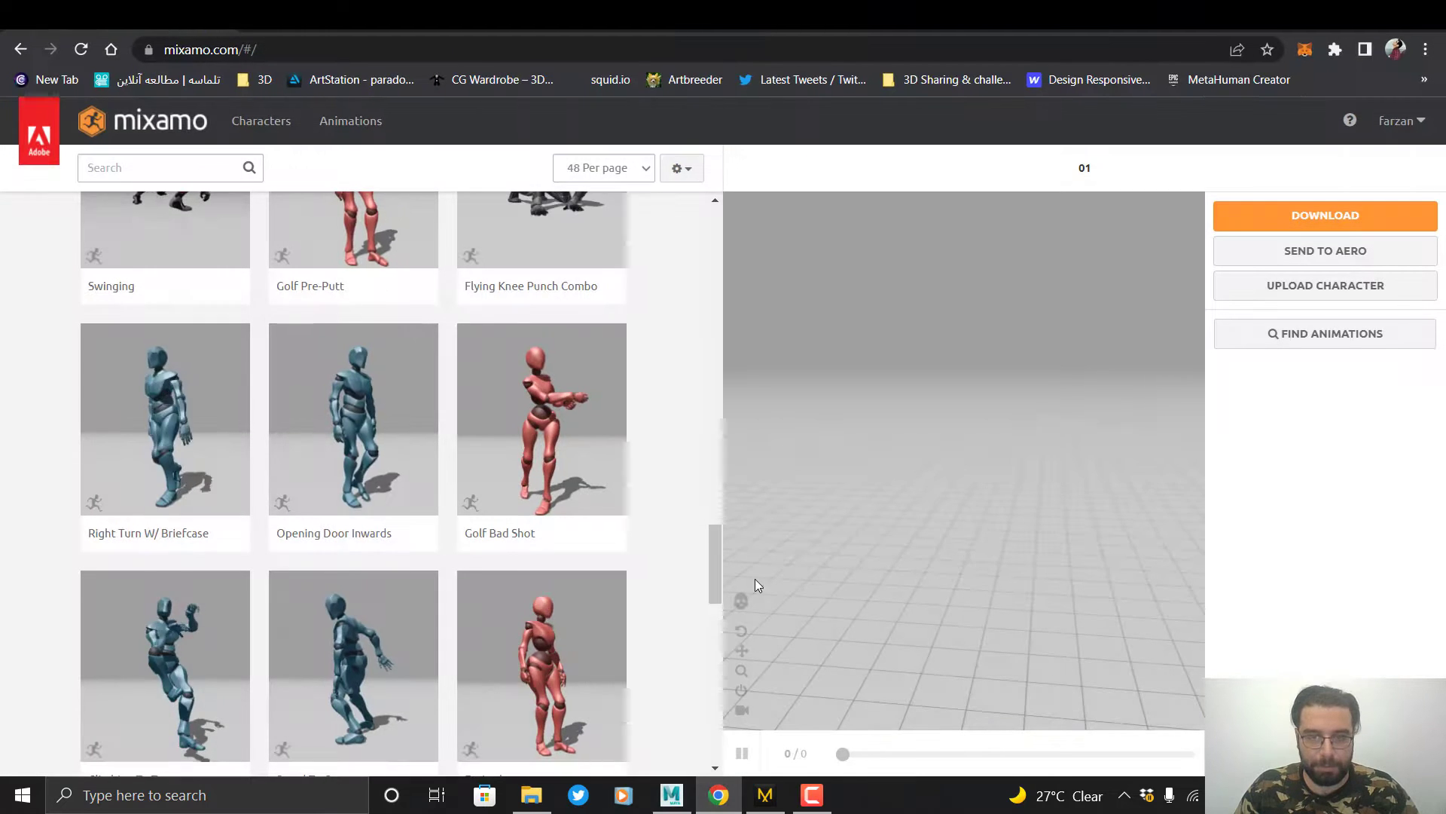
scroll(517, 517, up, 5)
scroll(575, 571, down, 10)
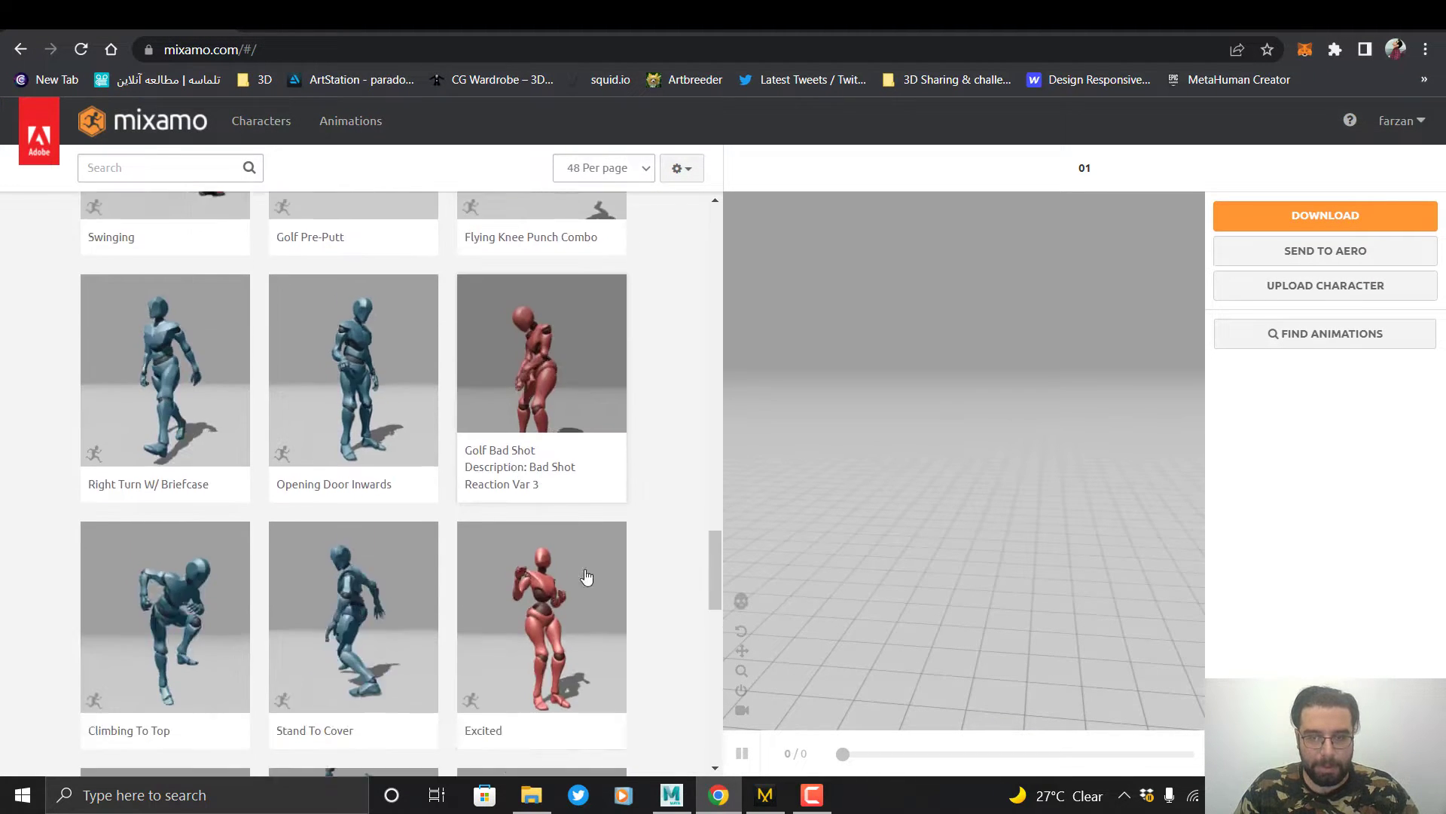
click(720, 795)
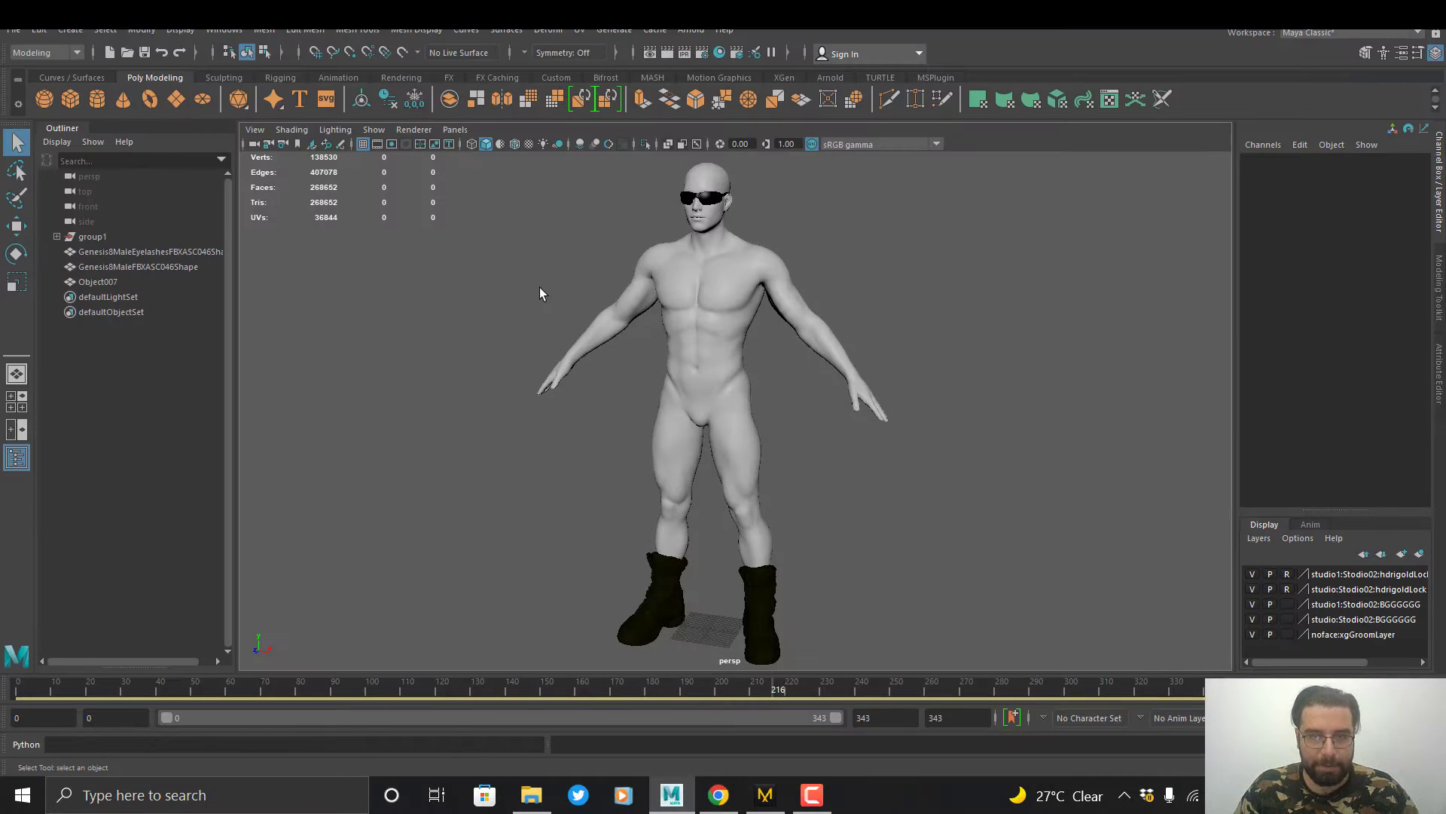
- Select the whole avatar and export the selection as an FBX file named avatar in learning 5
drag(520, 201, 850, 648)
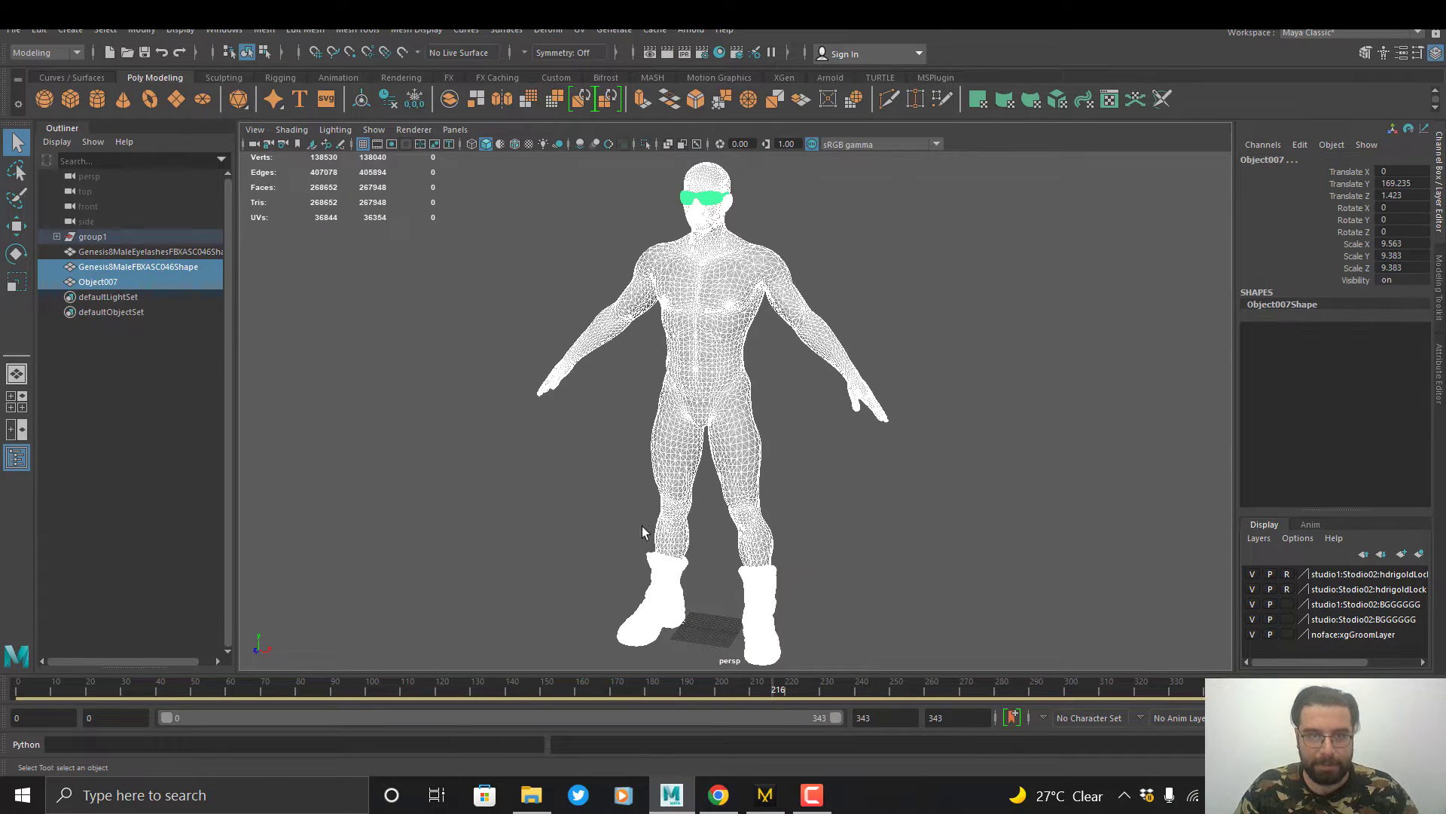
click(14, 30)
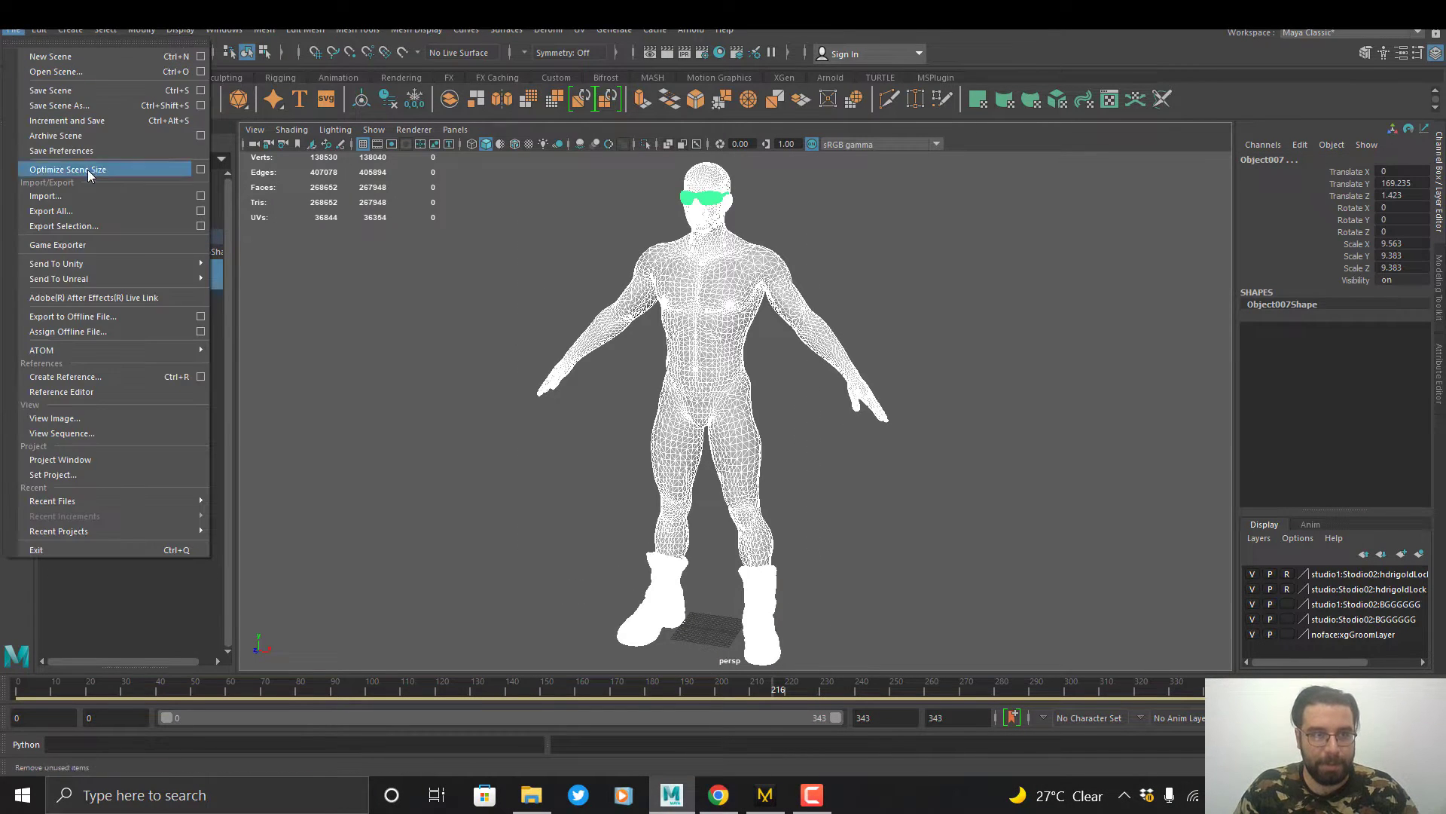
click(109, 224)
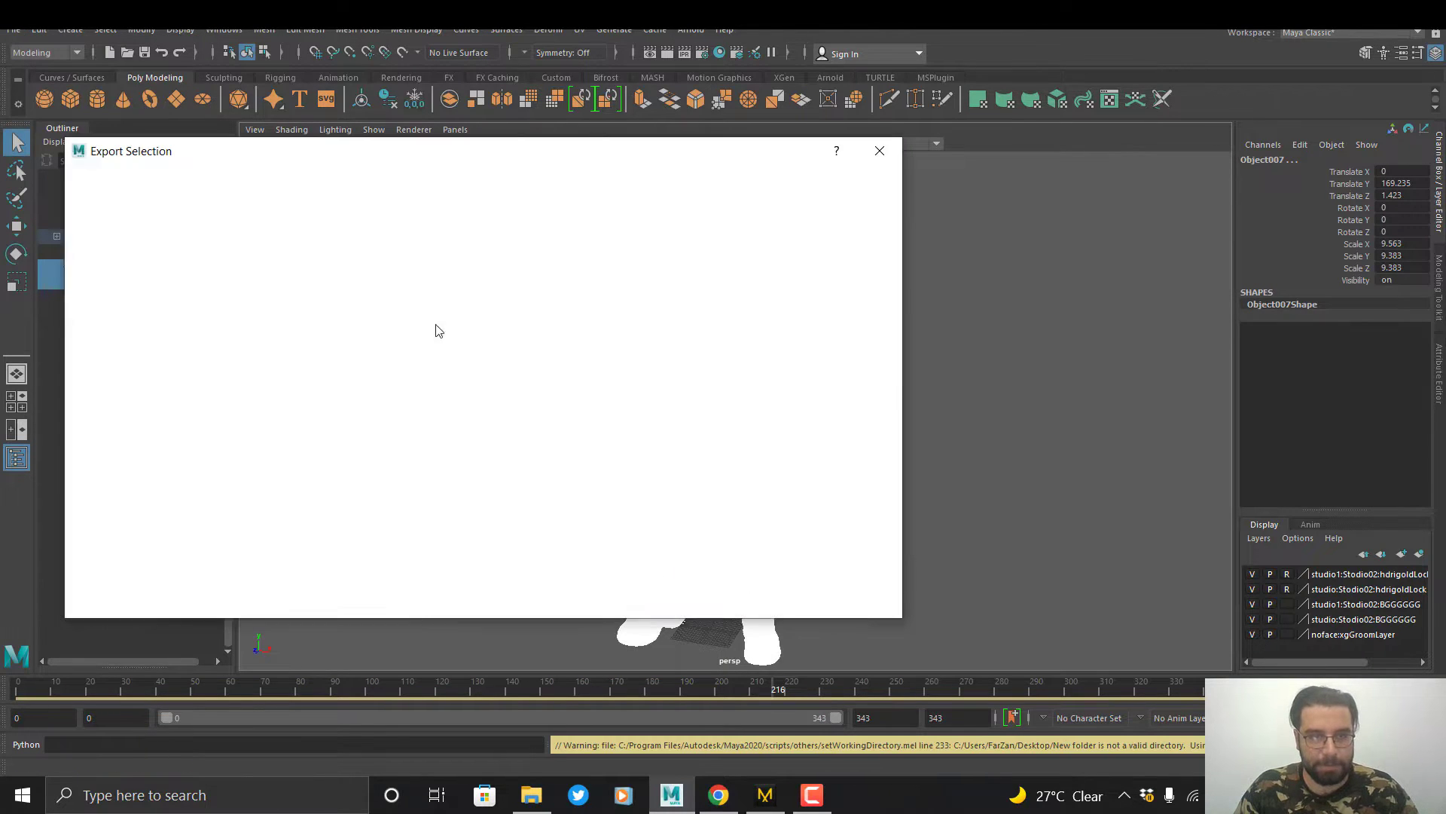
double_click(218, 391)
click(235, 576)
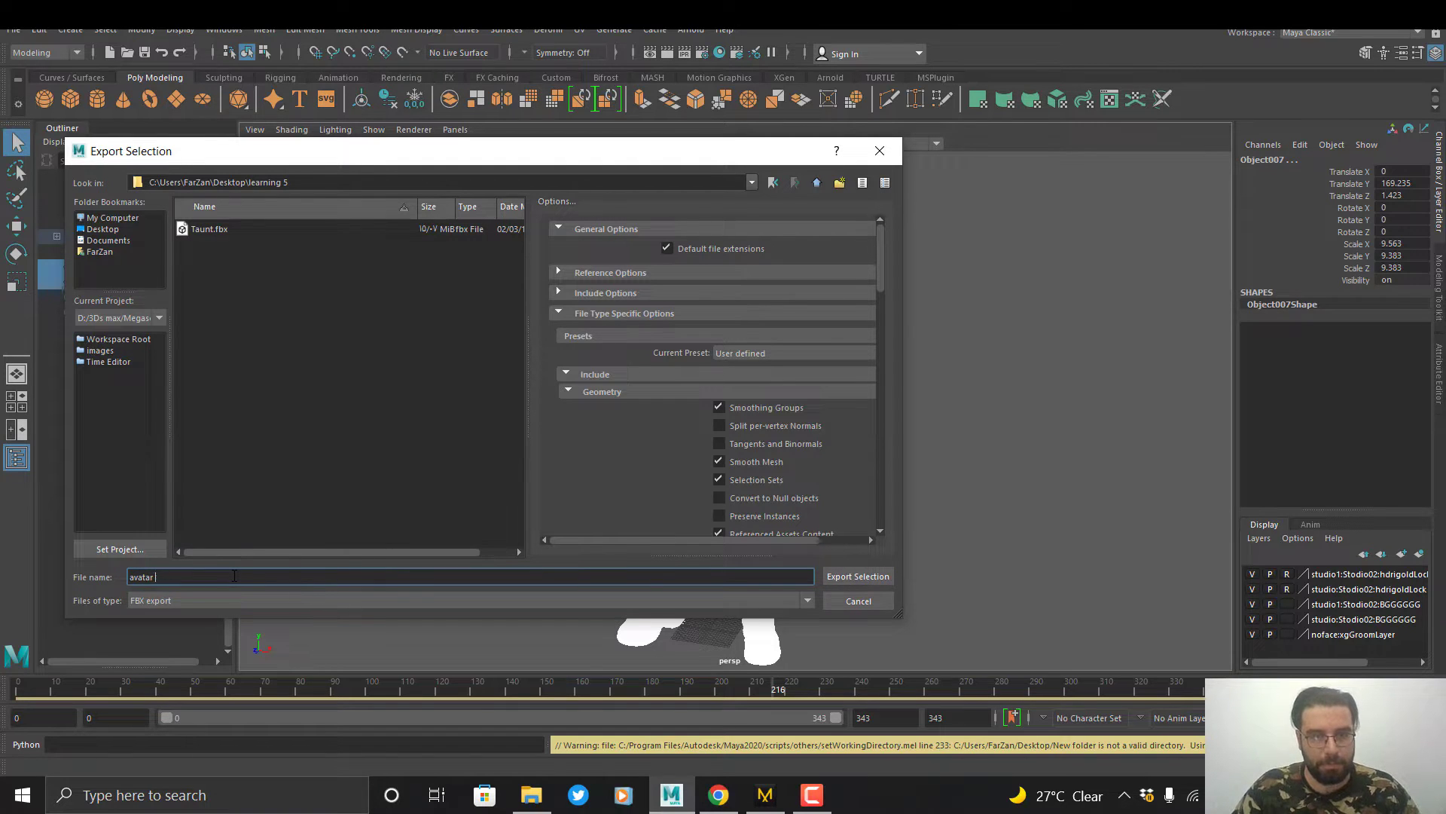
key(Return)
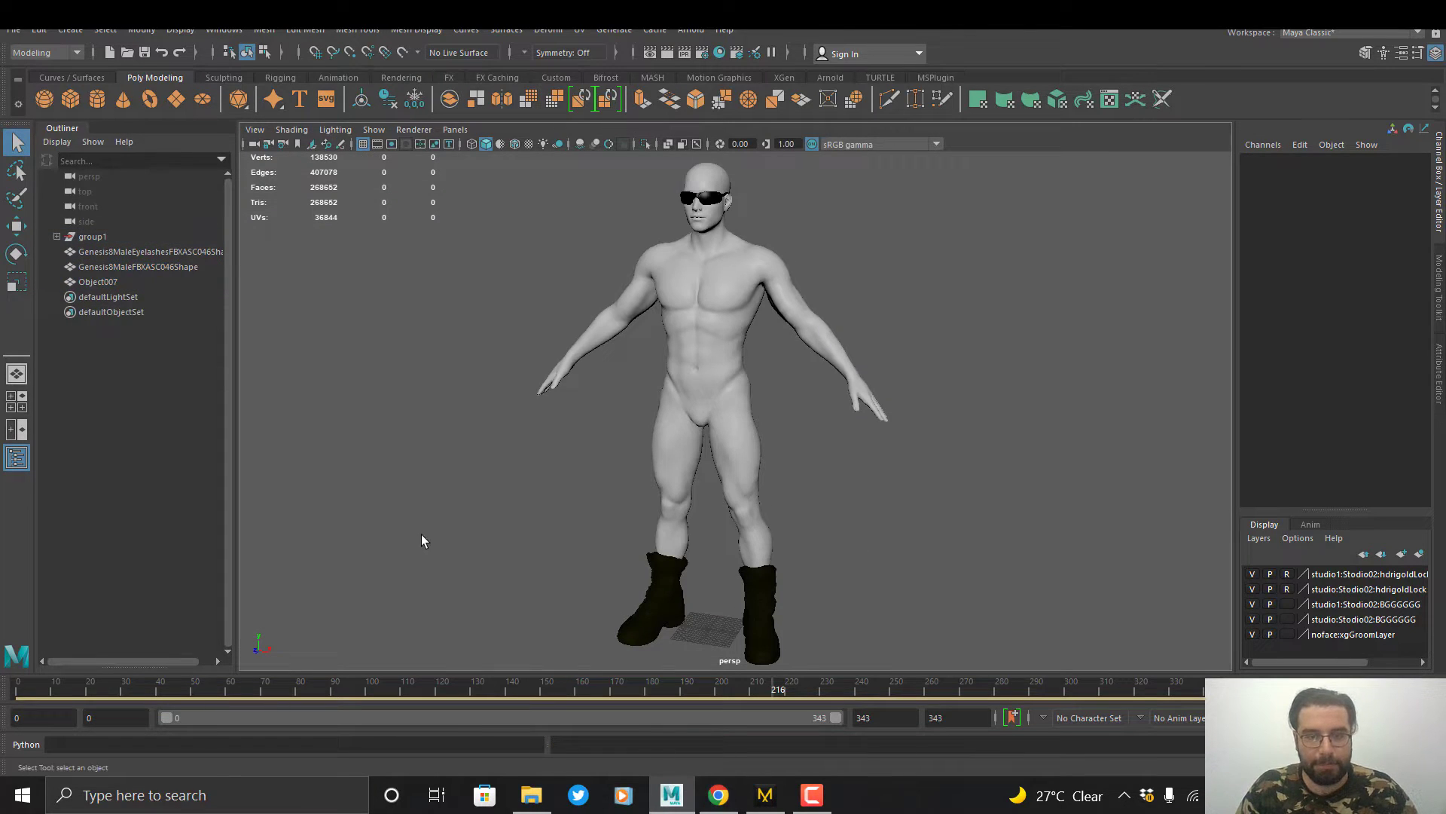
- Upload avatar.fbx as a new character in Mixamo's auto-rigger
click(714, 792)
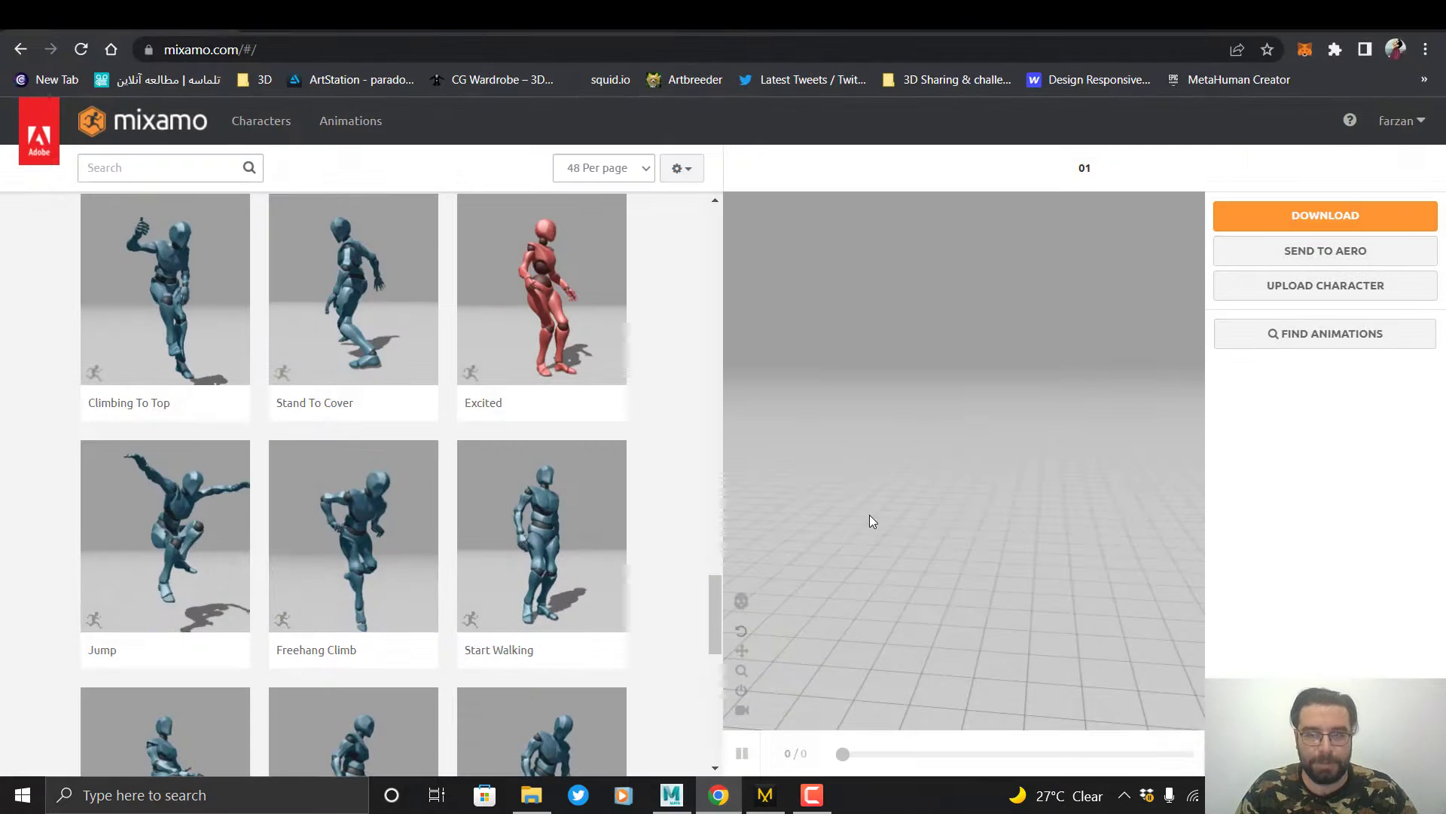
click(1317, 291)
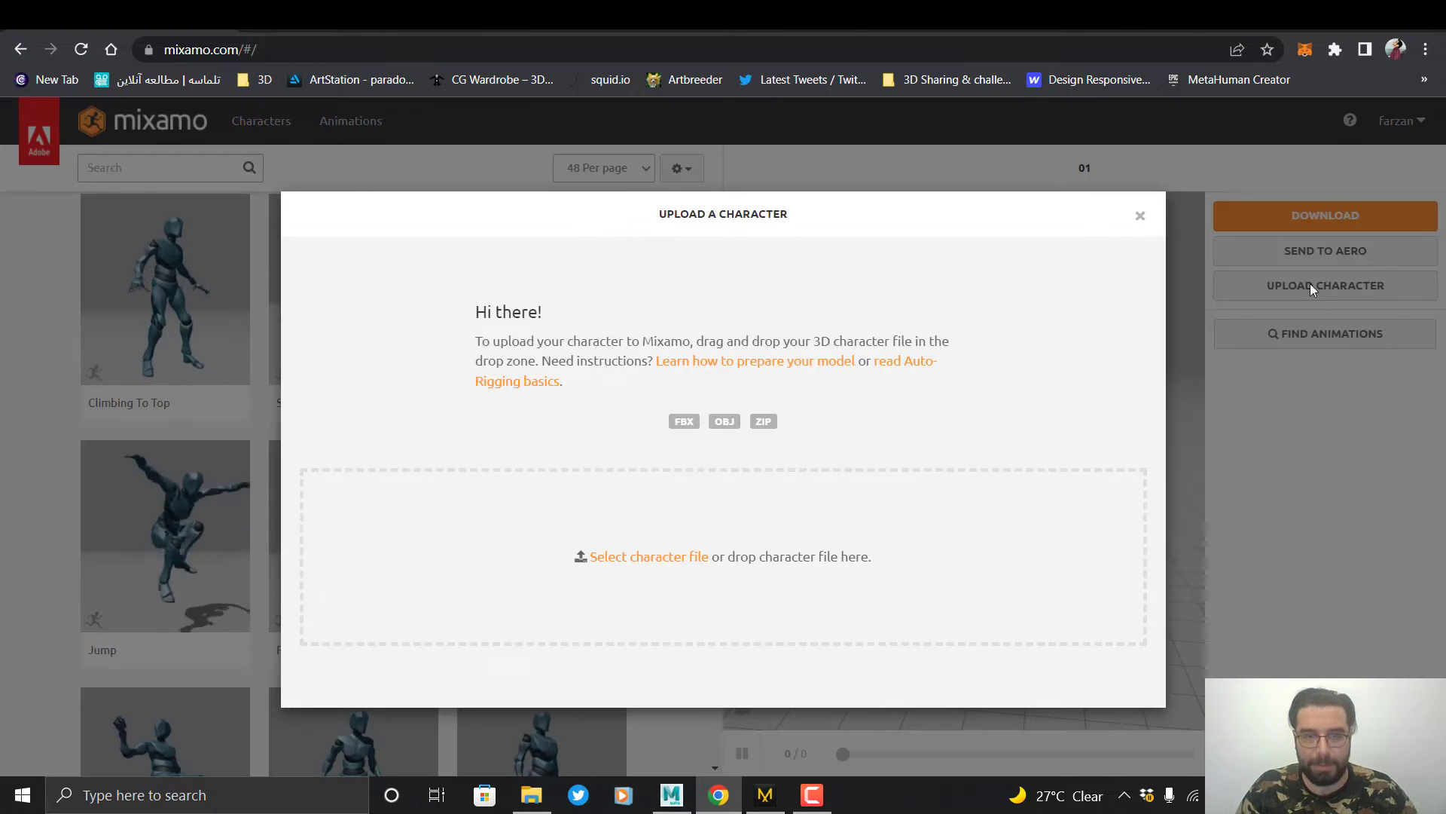
click(657, 558)
double_click(232, 158)
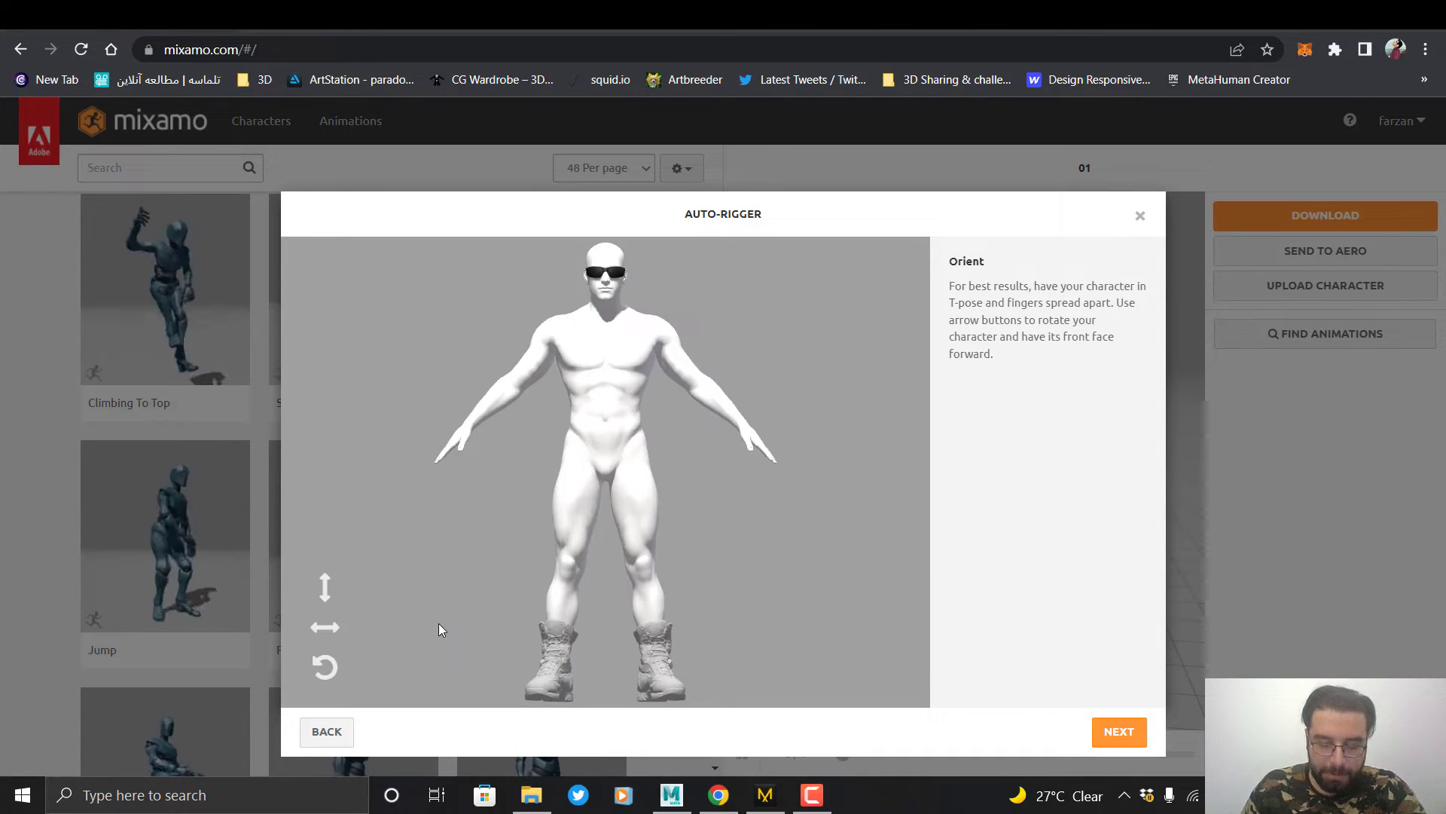
- Turn the avatar a full circle on the Y-axis back to facing forward, then continue to marker placement
click(330, 631)
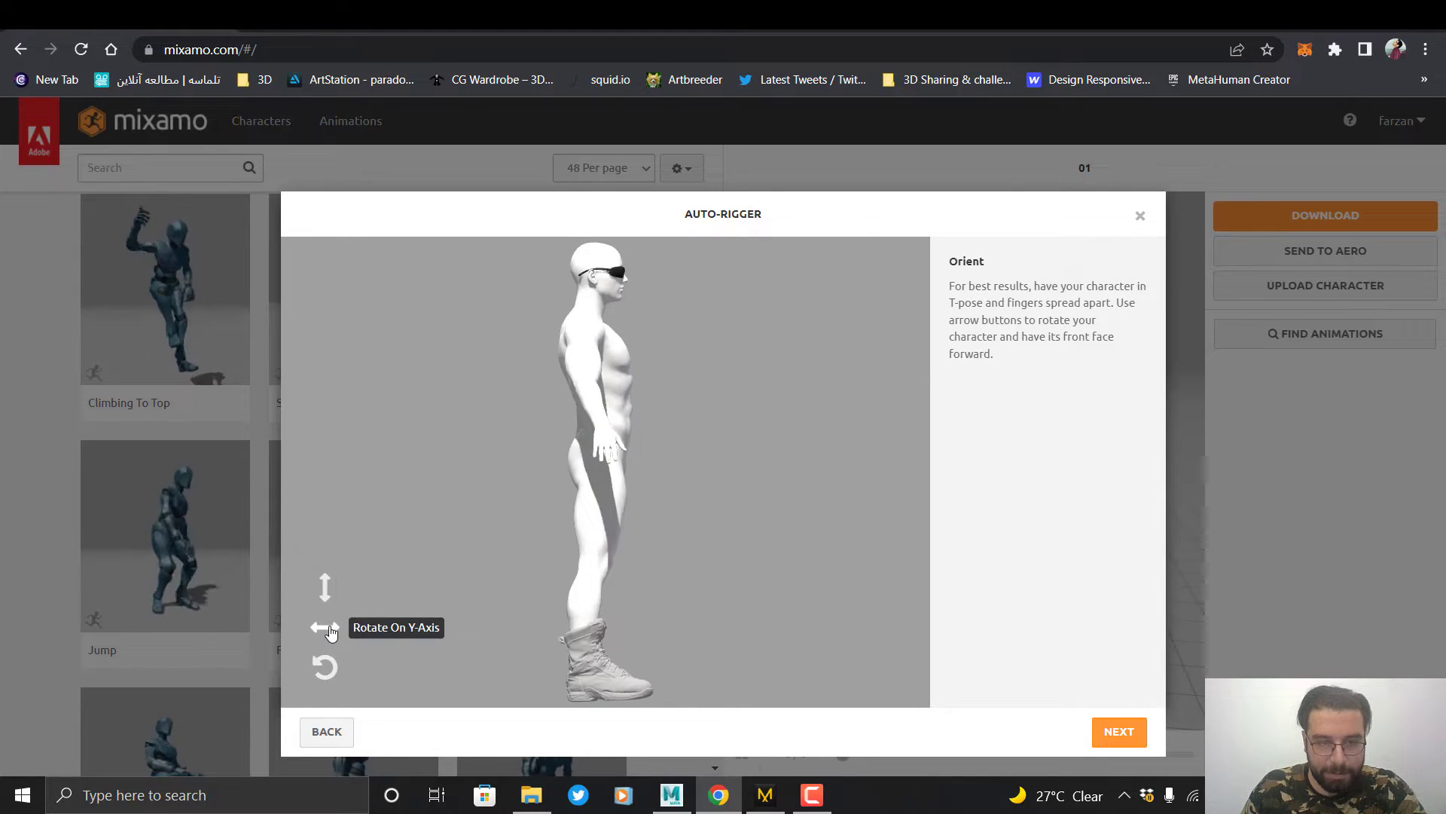
click(331, 633)
click(330, 633)
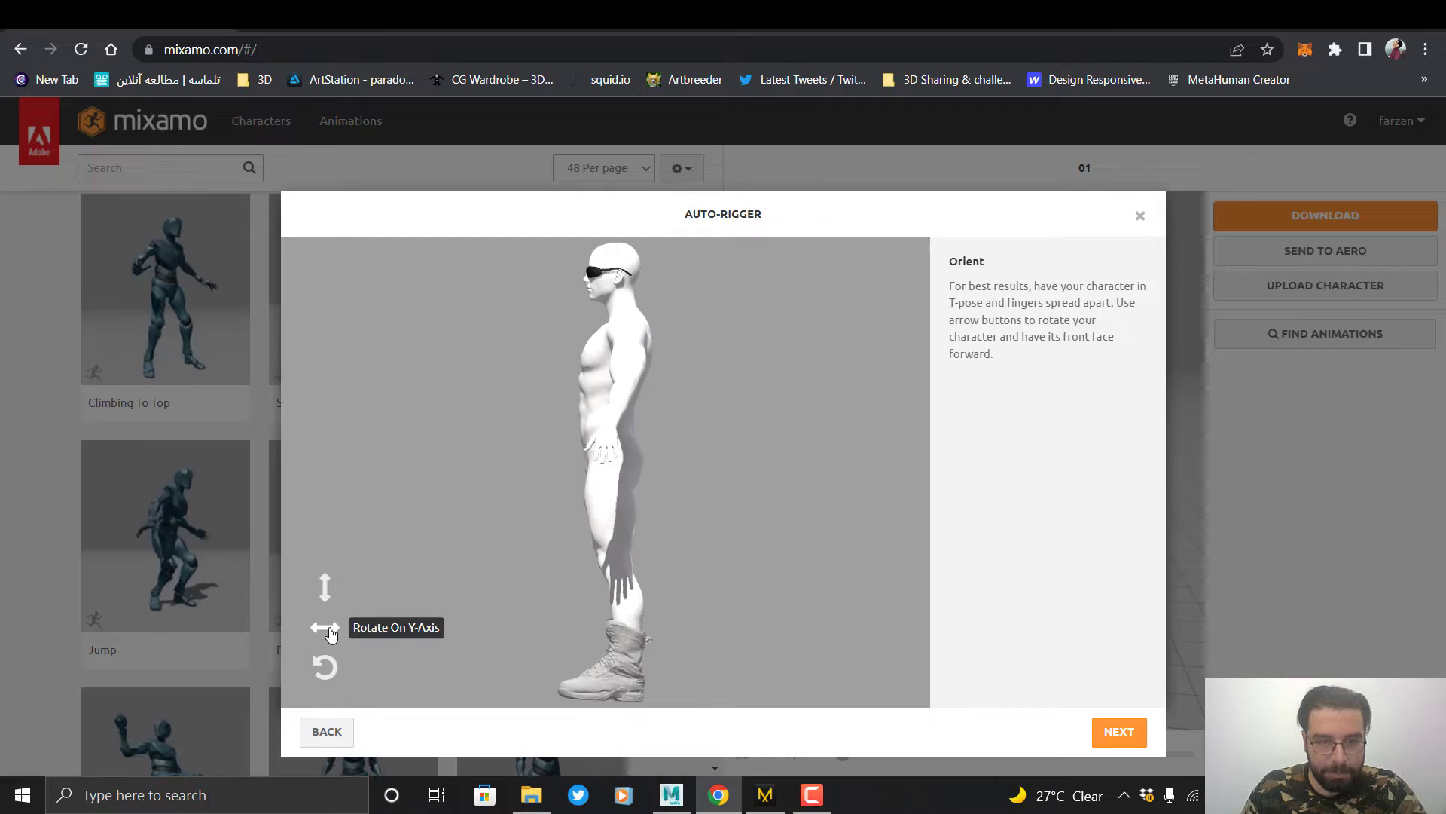
click(331, 633)
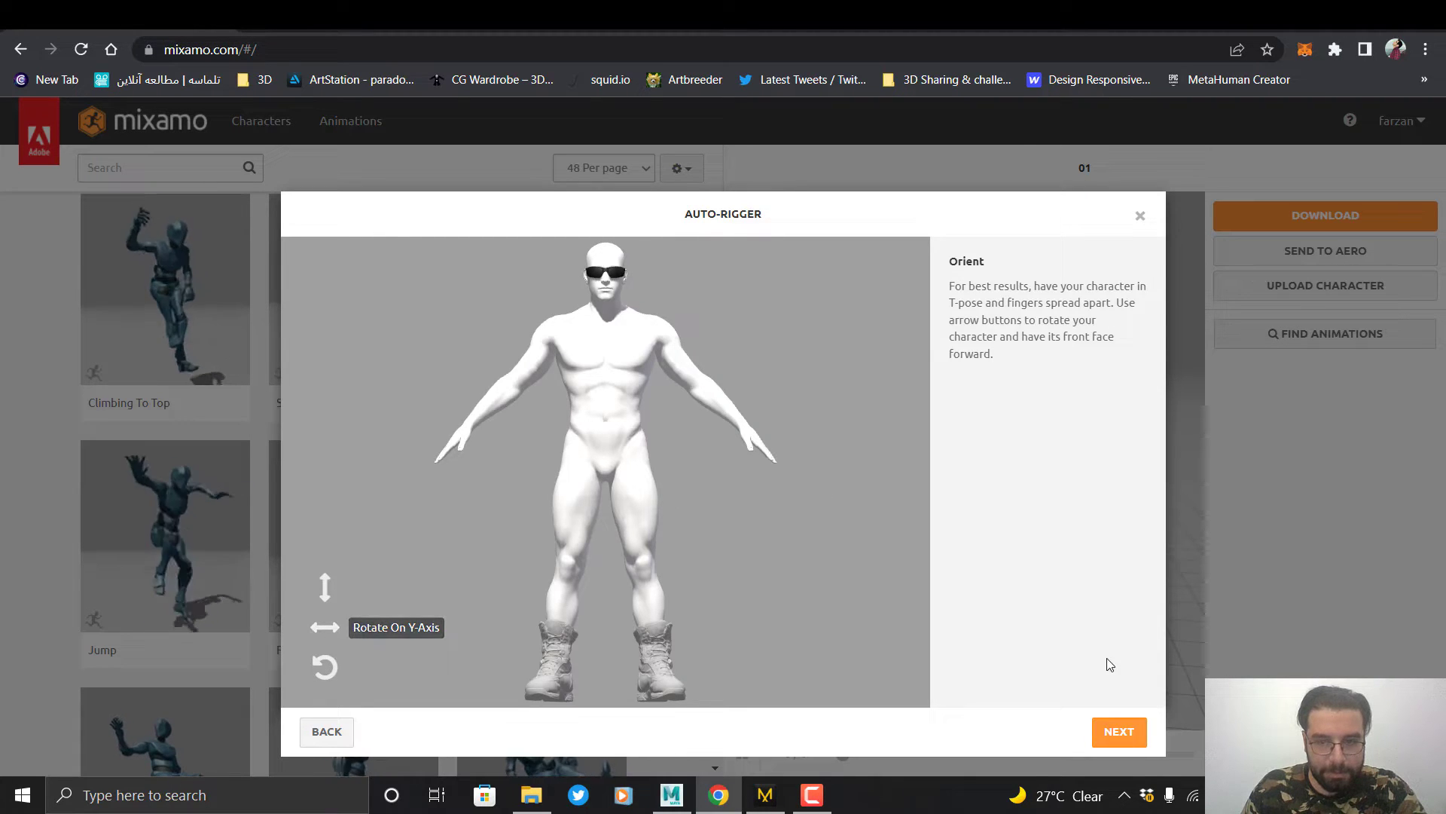
click(1120, 732)
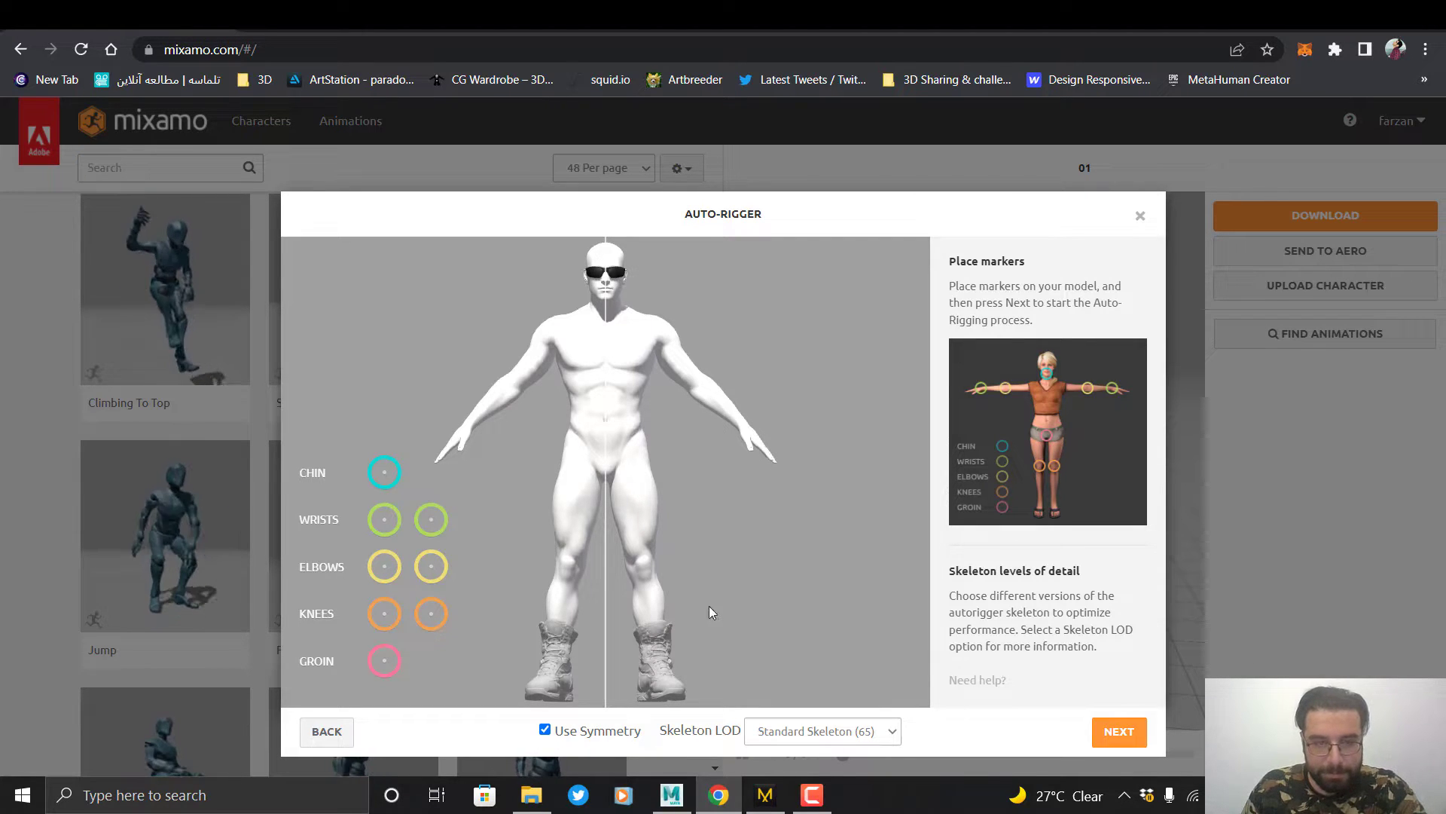
- Place the chin, wrist, elbow, knee and groin markers on the avatar and start auto-rigging
mouse_move(380, 482)
mouse_down()
mouse_move(491, 459)
mouse_move(606, 298)
mouse_up()
mouse_move(384, 519)
mouse_down()
mouse_move(440, 479)
mouse_move(468, 414)
mouse_move(468, 433)
mouse_up()
drag(385, 566, 512, 386)
mouse_move(384, 614)
mouse_down()
mouse_move(527, 595)
mouse_move(569, 557)
mouse_up()
drag(384, 660, 610, 473)
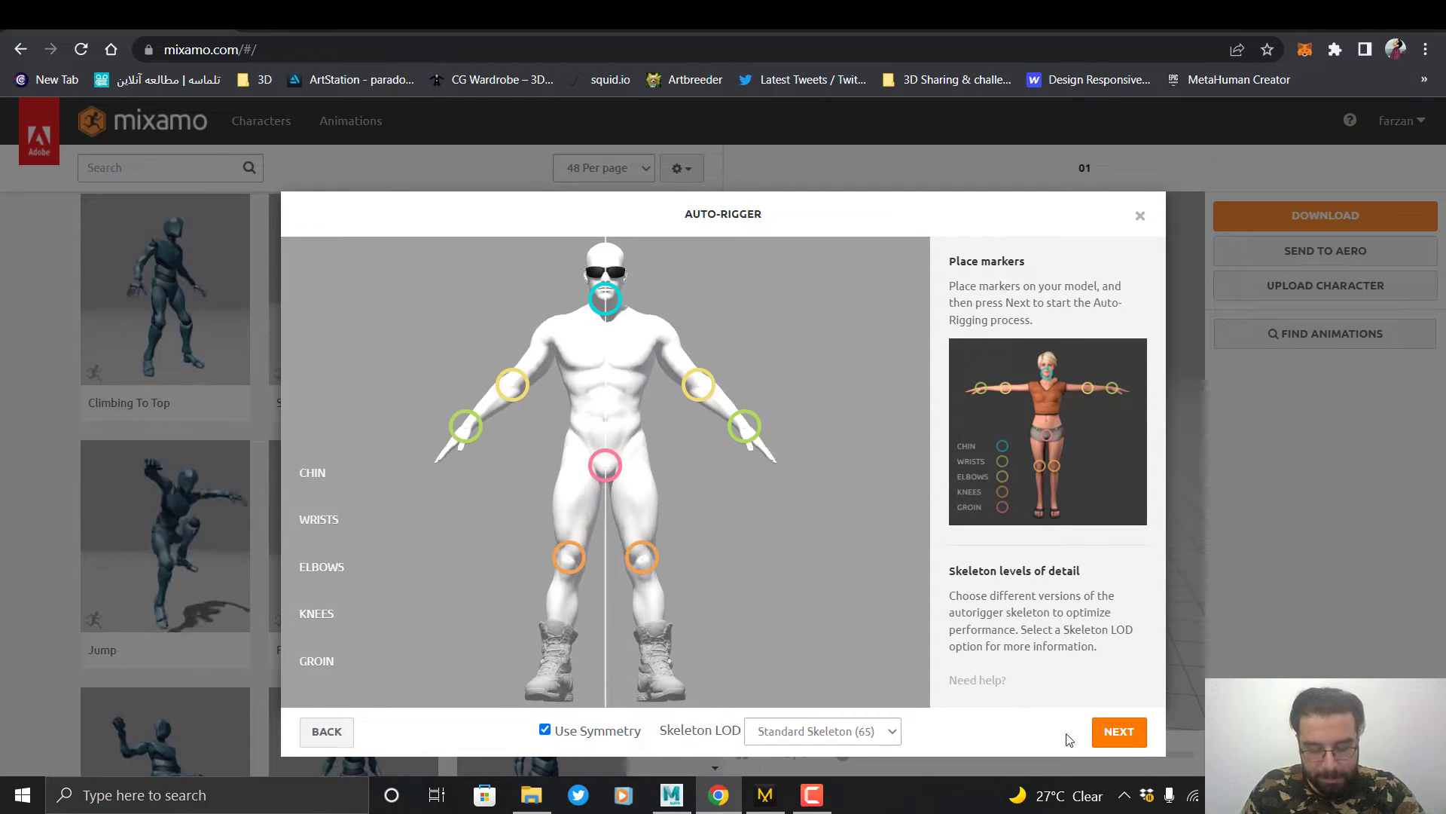
click(1097, 733)
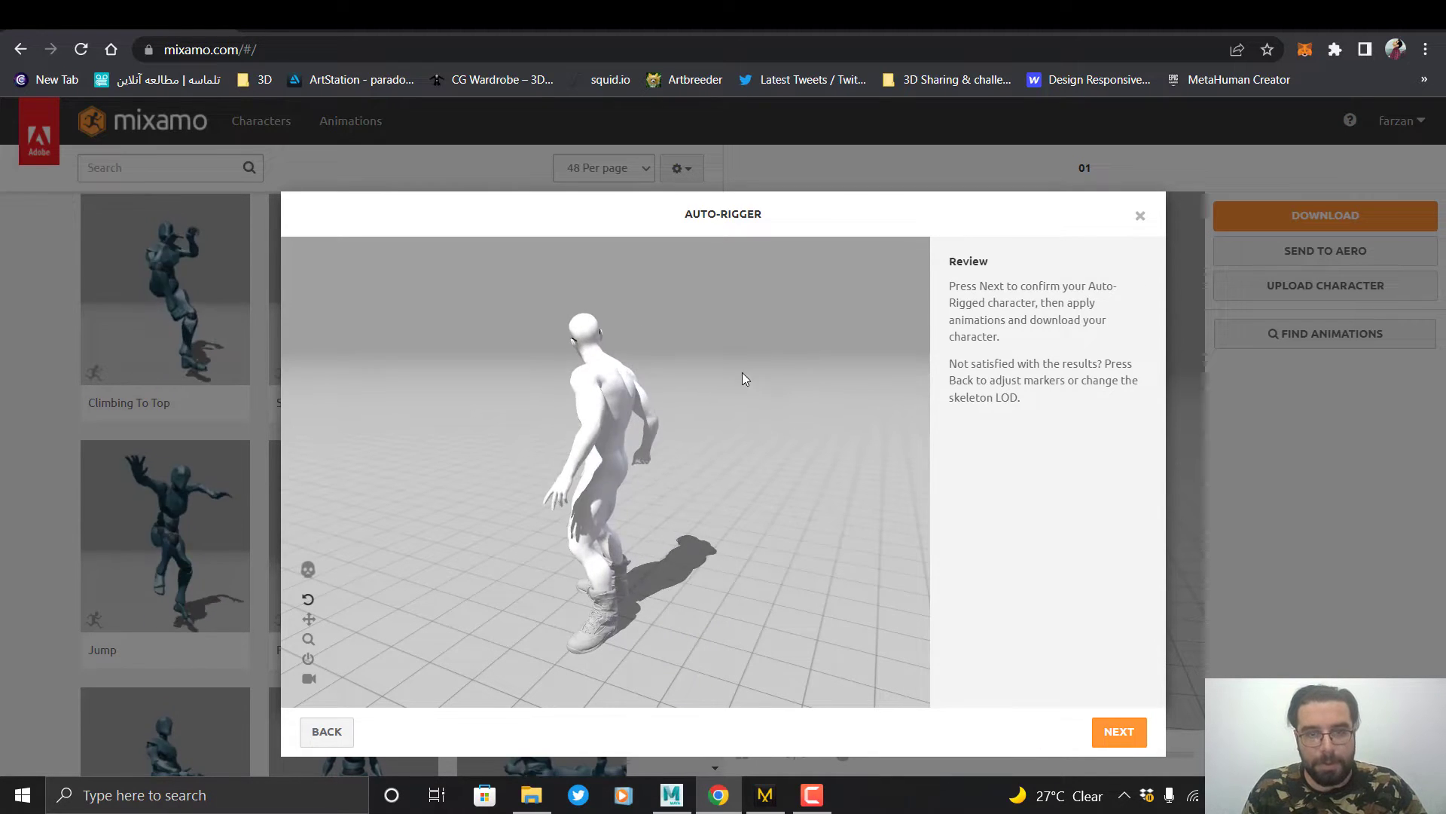
- Accept the auto-rig review and make the rigged avatar the current Mixamo character
click(1113, 725)
click(1107, 732)
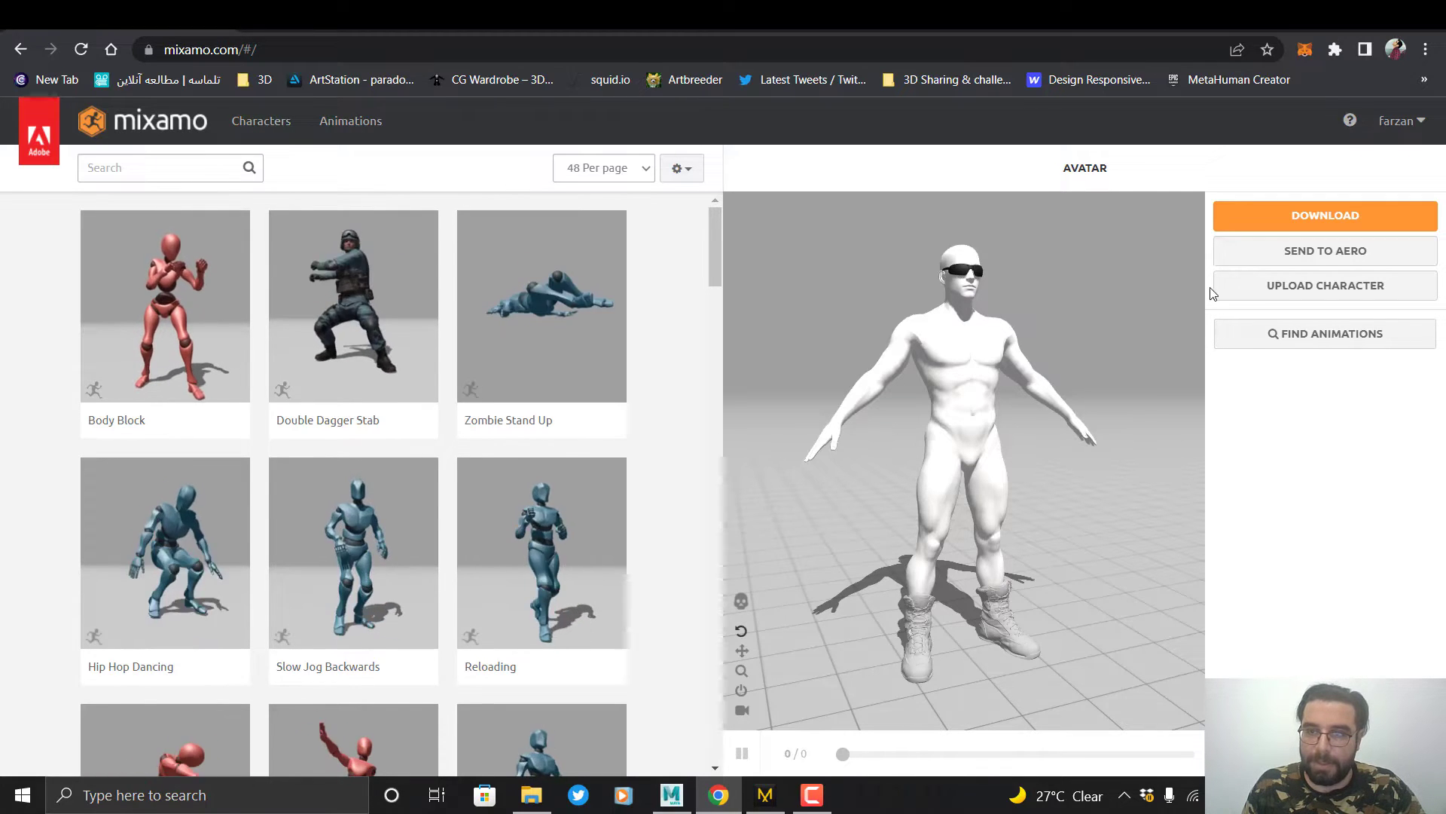
- Download the rigged avatar as FBX Binary with Original Pose
click(1306, 223)
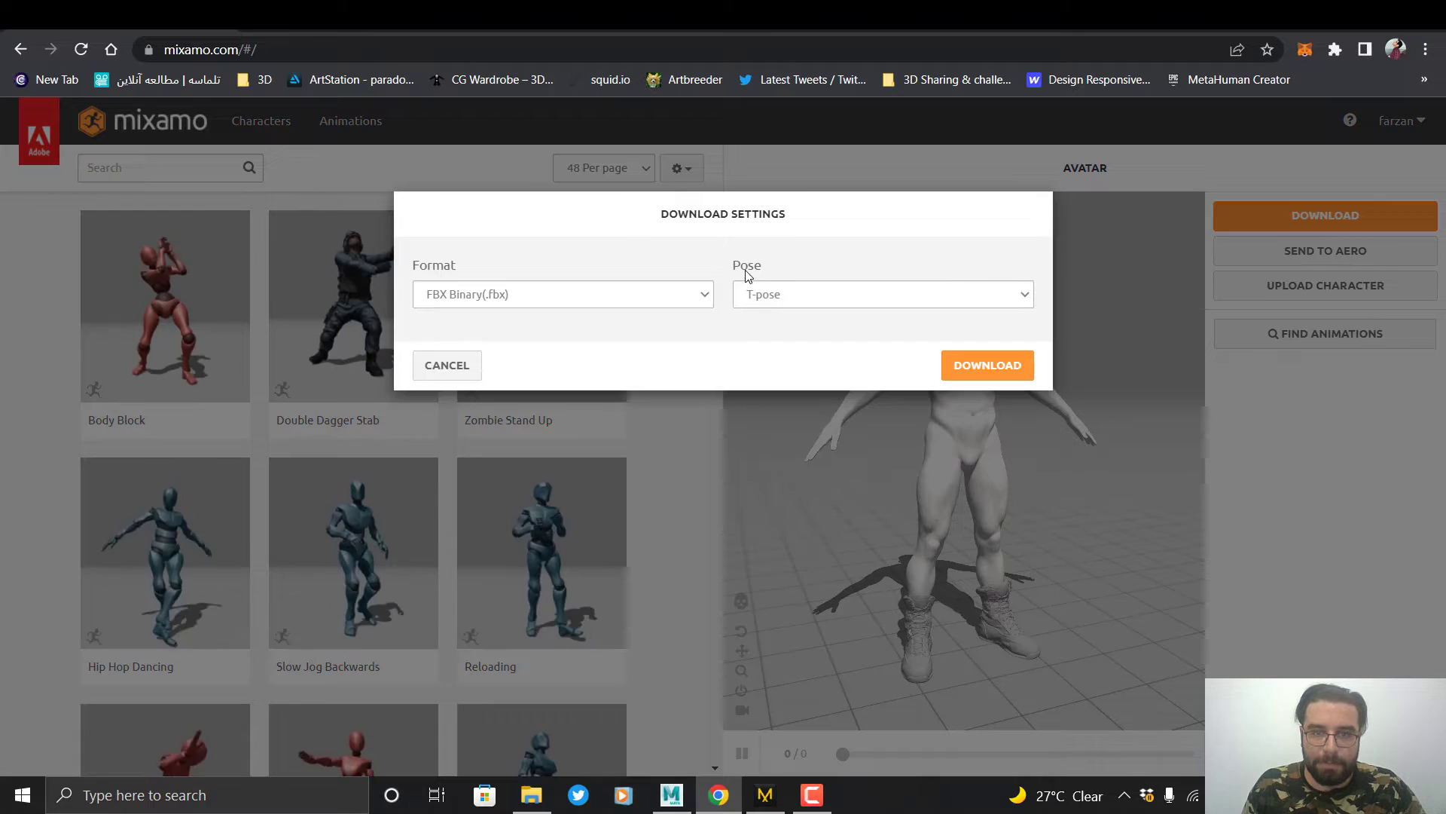
click(767, 293)
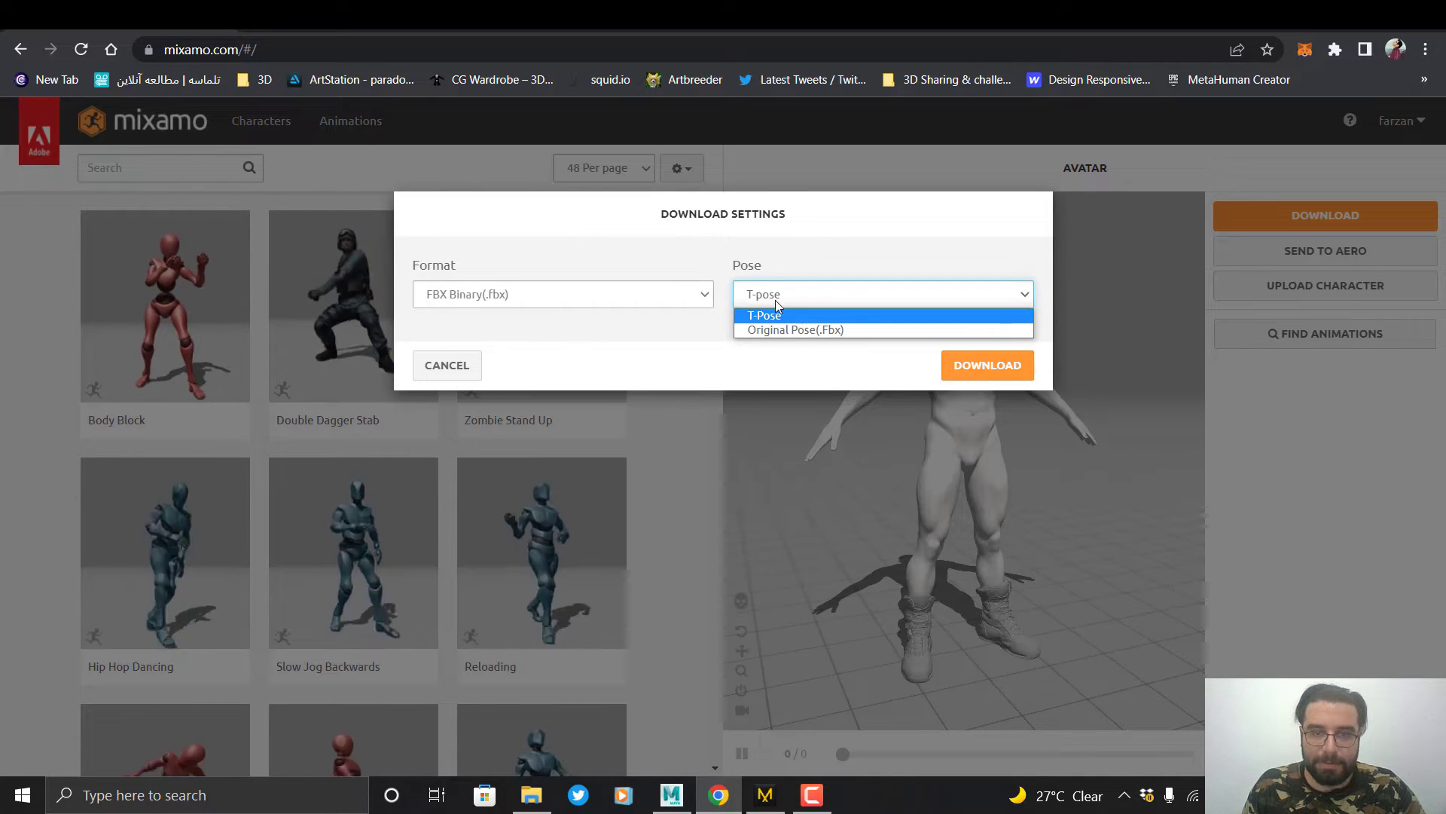
click(777, 315)
key(Down)
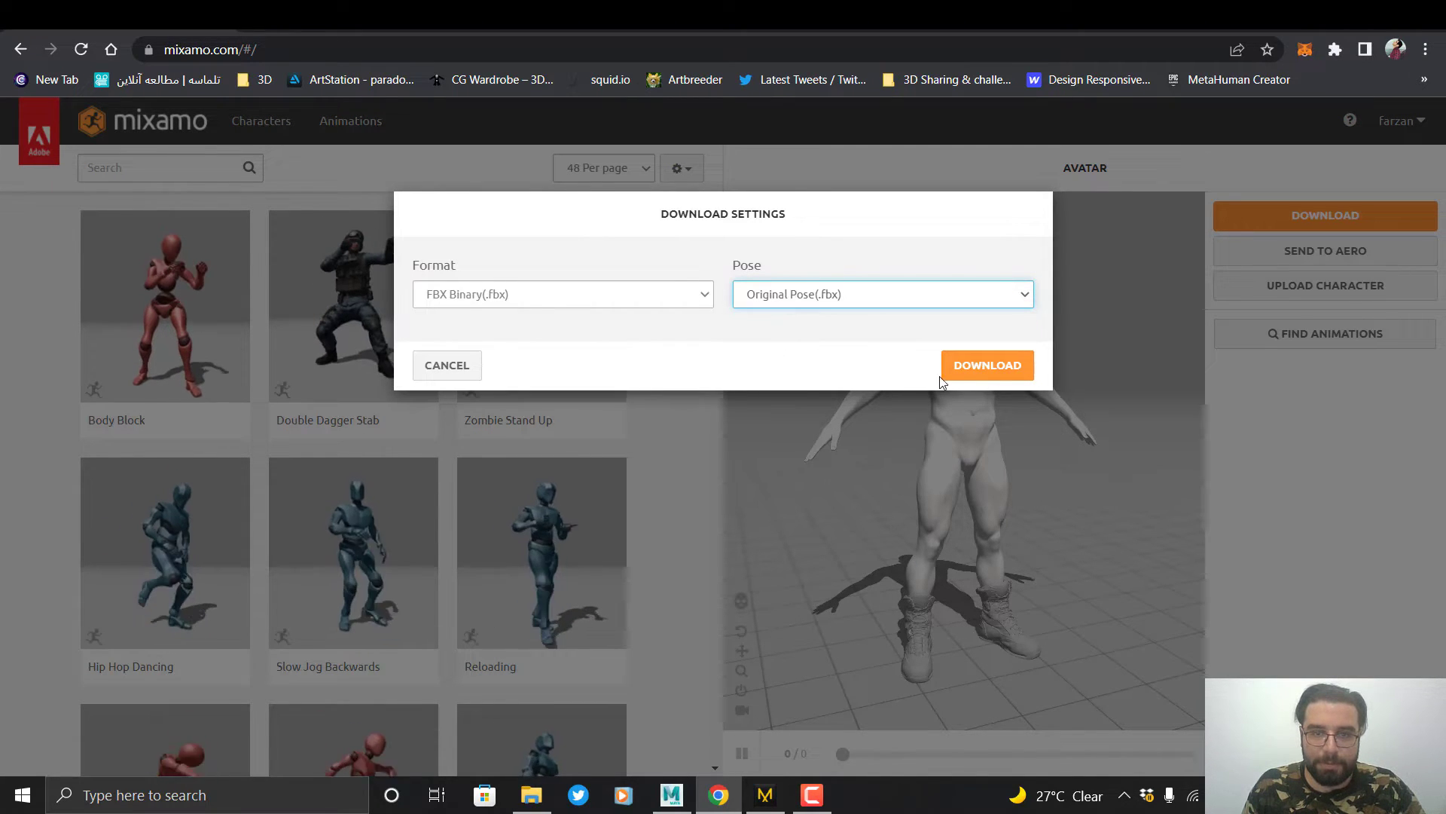
click(988, 365)
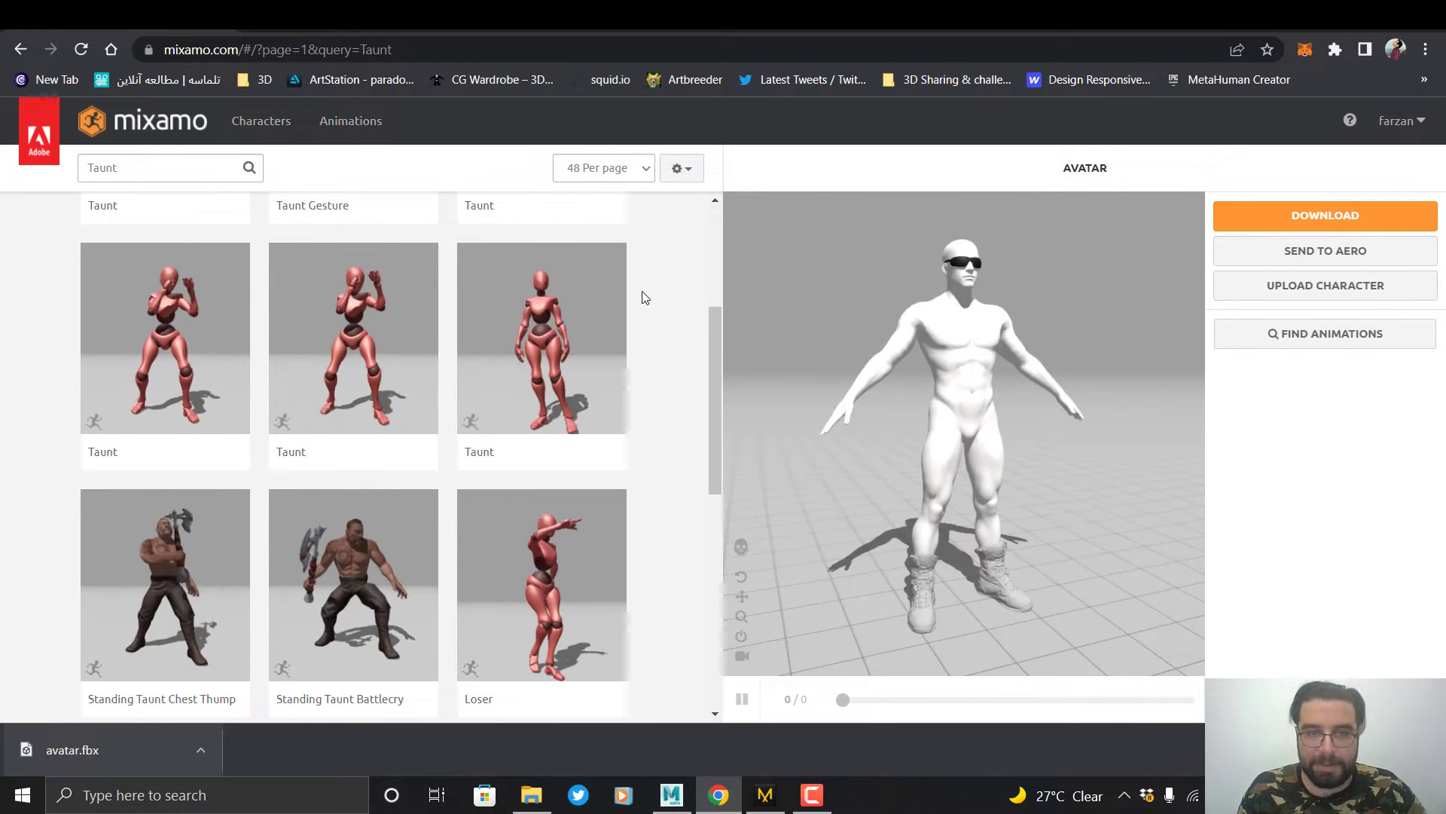
- Apply the first Taunt animation, widen its trim to -50 through 150, and download it
click(140, 353)
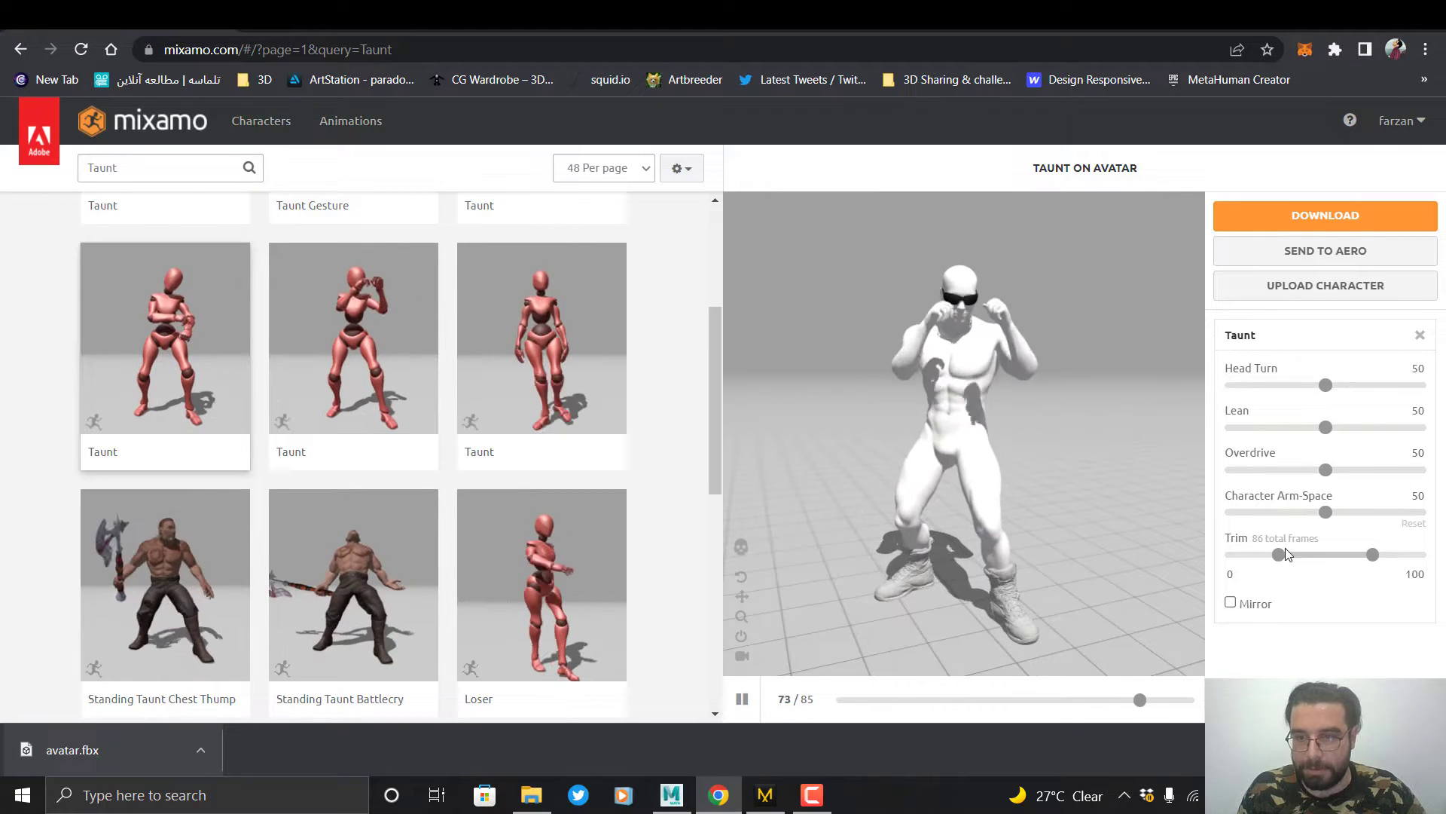
drag(1281, 561, 1203, 561)
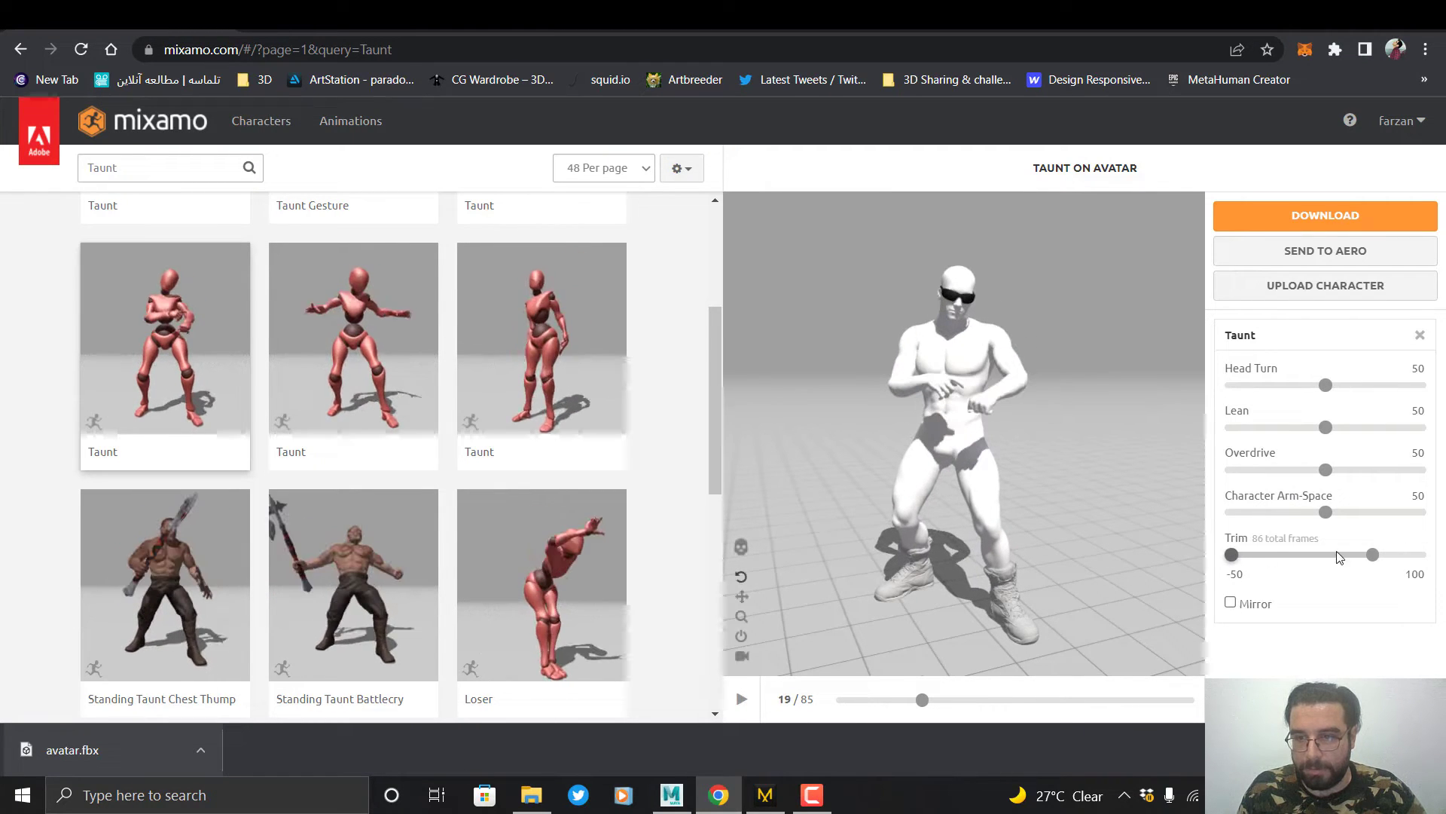
click(1372, 556)
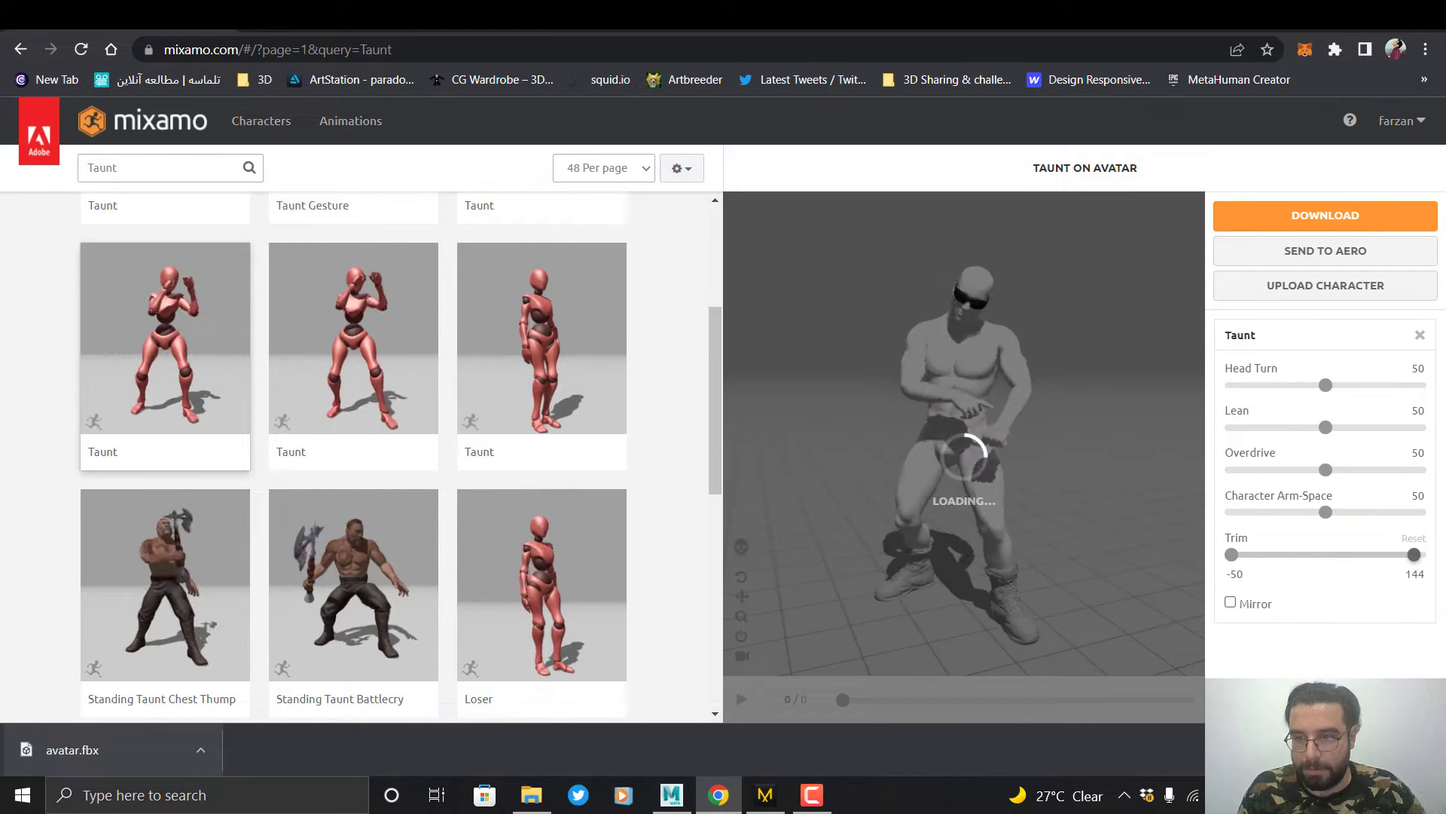
drag(1414, 562, 1416, 564)
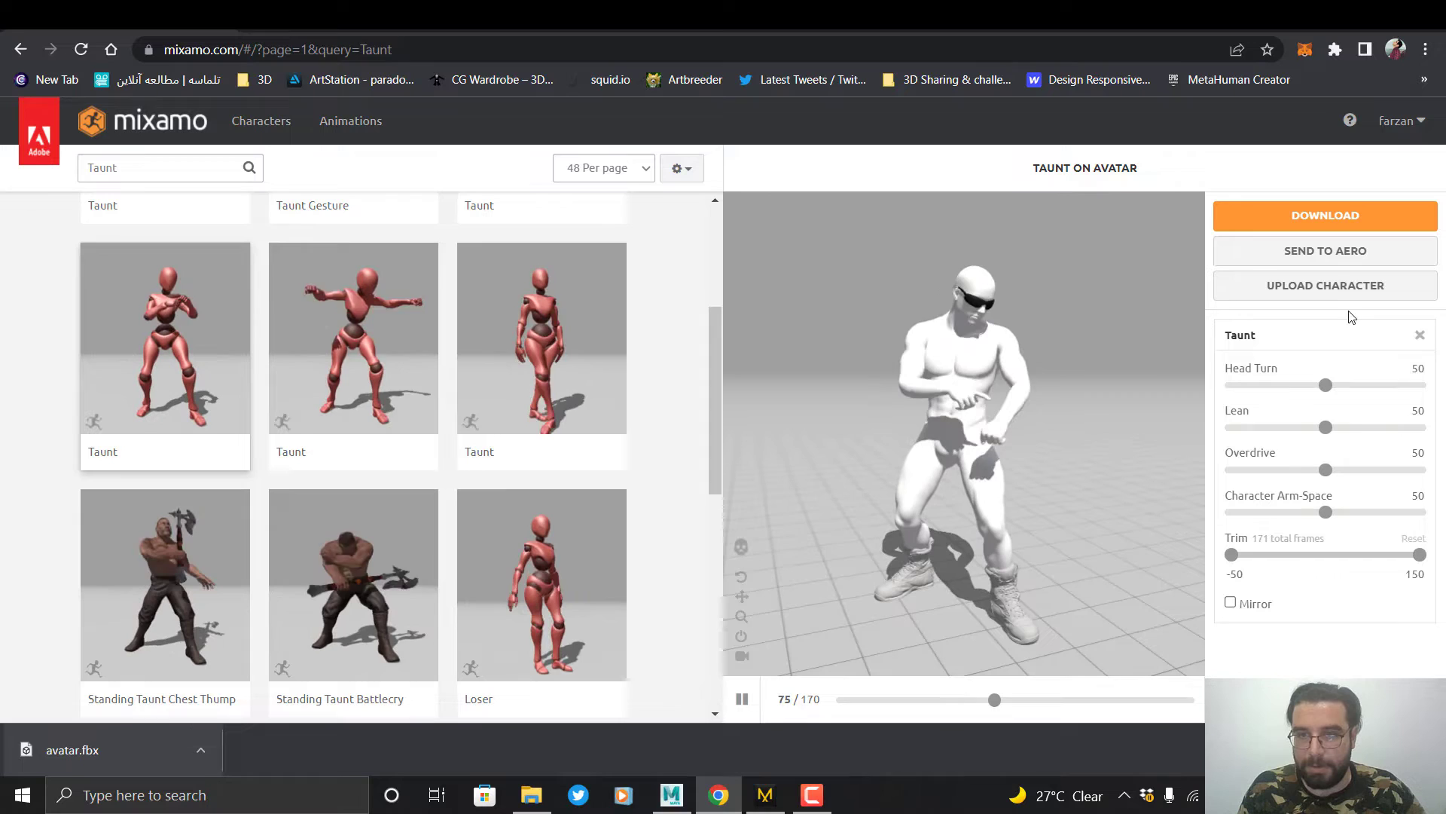
click(1326, 217)
click(983, 431)
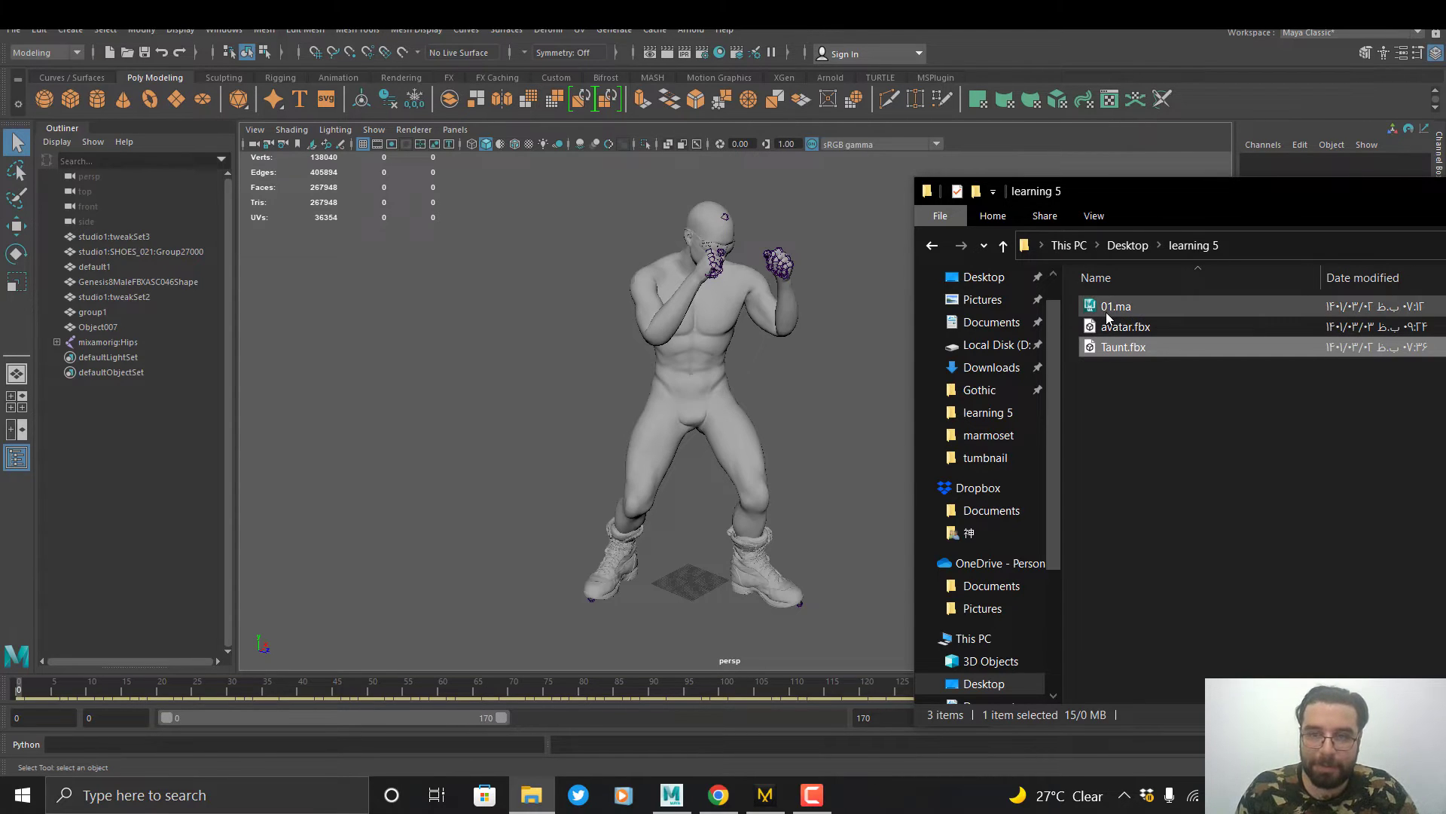
- Export the whole Maya scene as 'corrent pose' FBX with the Animation option unchecked
click(858, 373)
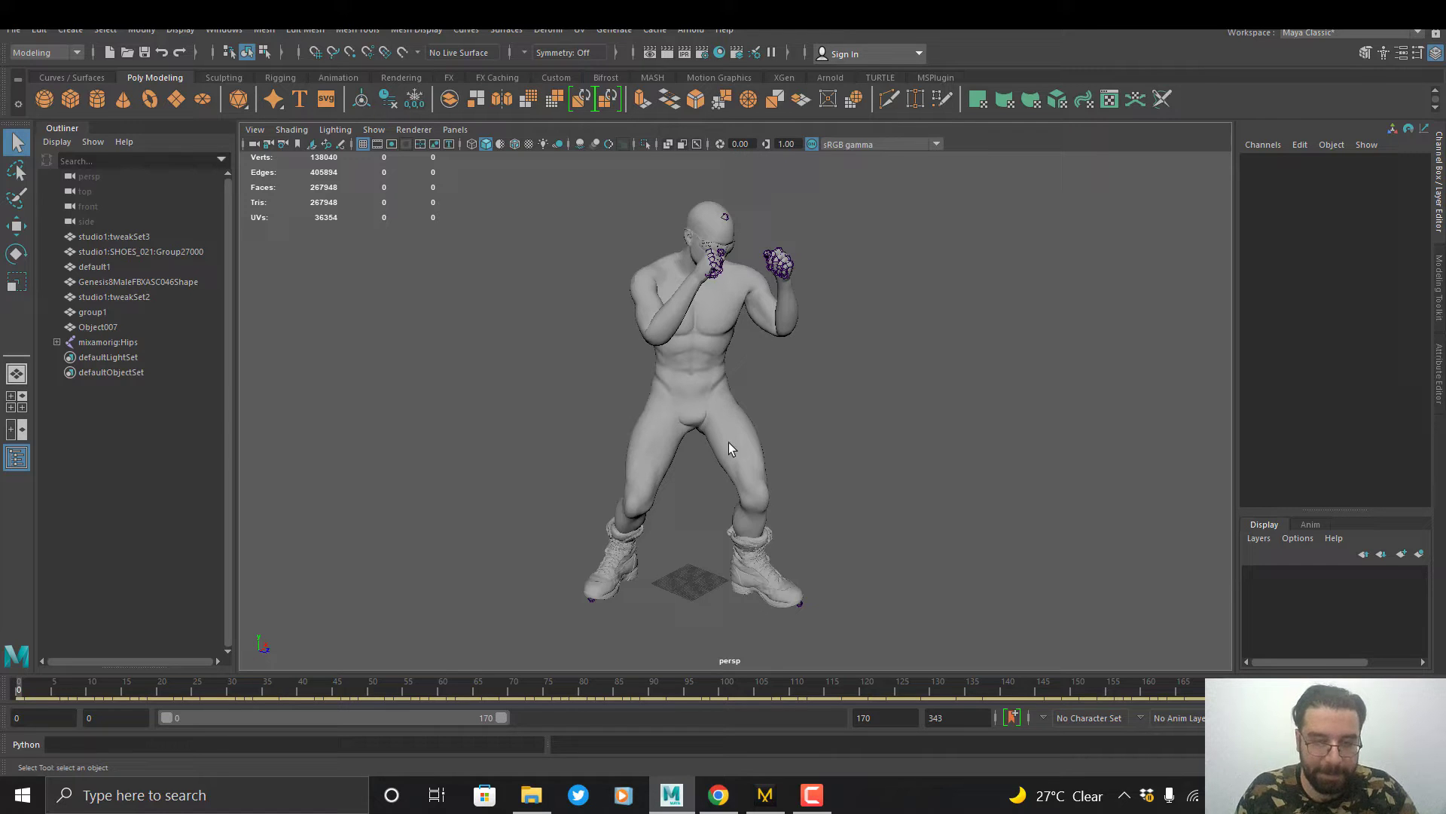
mouse_move(36, 691)
mouse_down()
mouse_move(55, 689)
mouse_move(9, 697)
mouse_up()
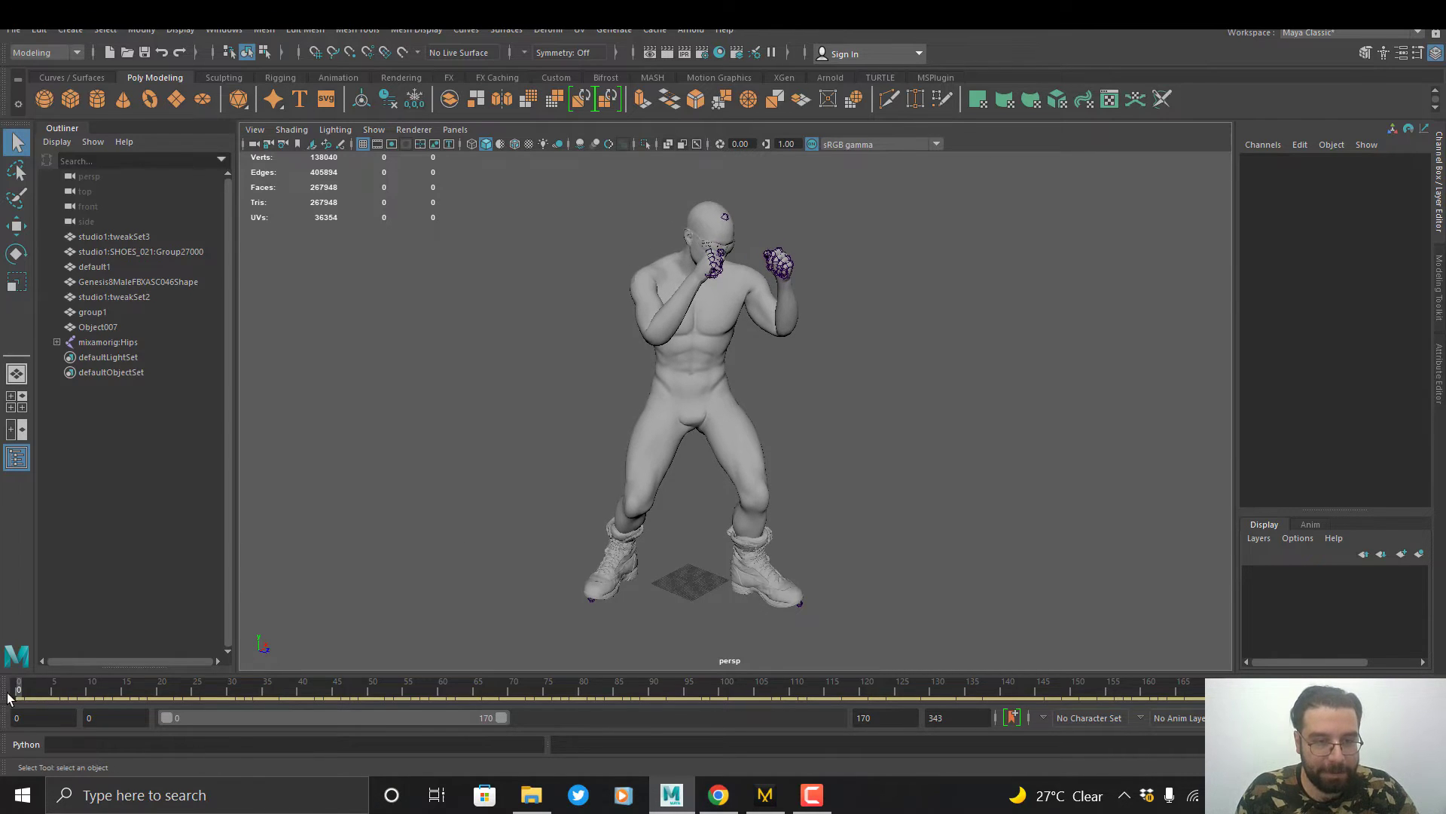
click(13, 30)
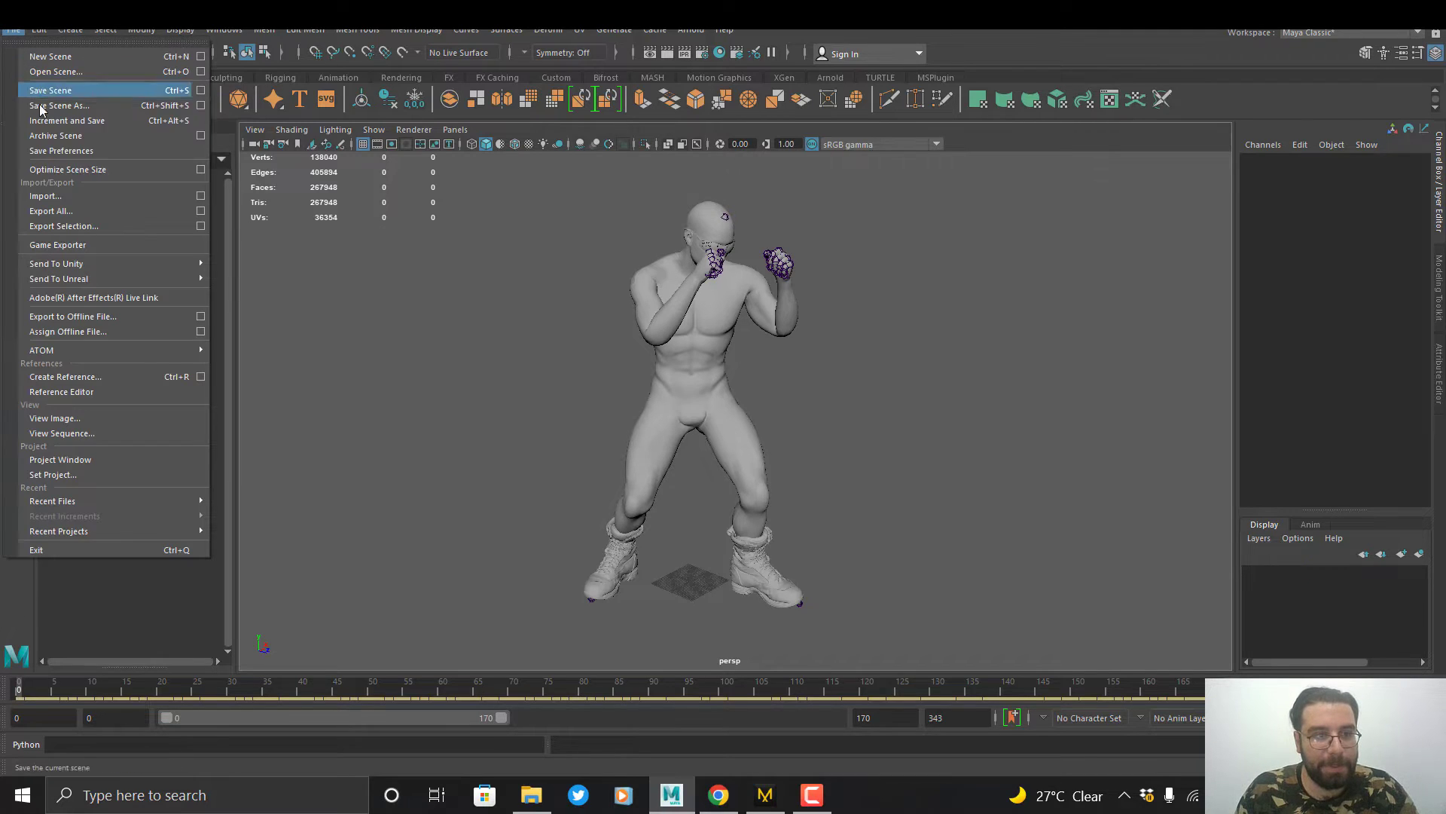
click(73, 210)
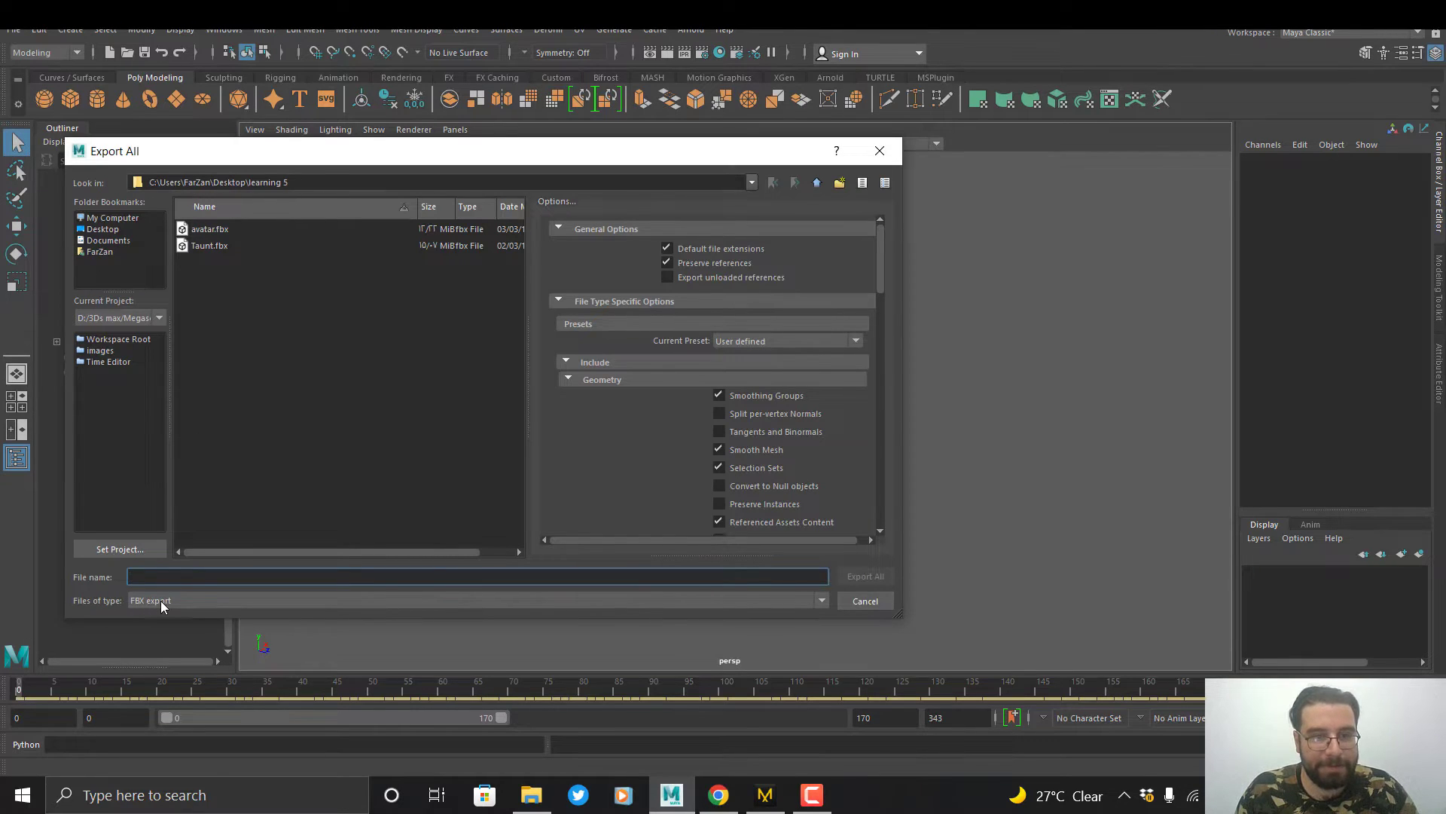
scroll(627, 386, down, 3)
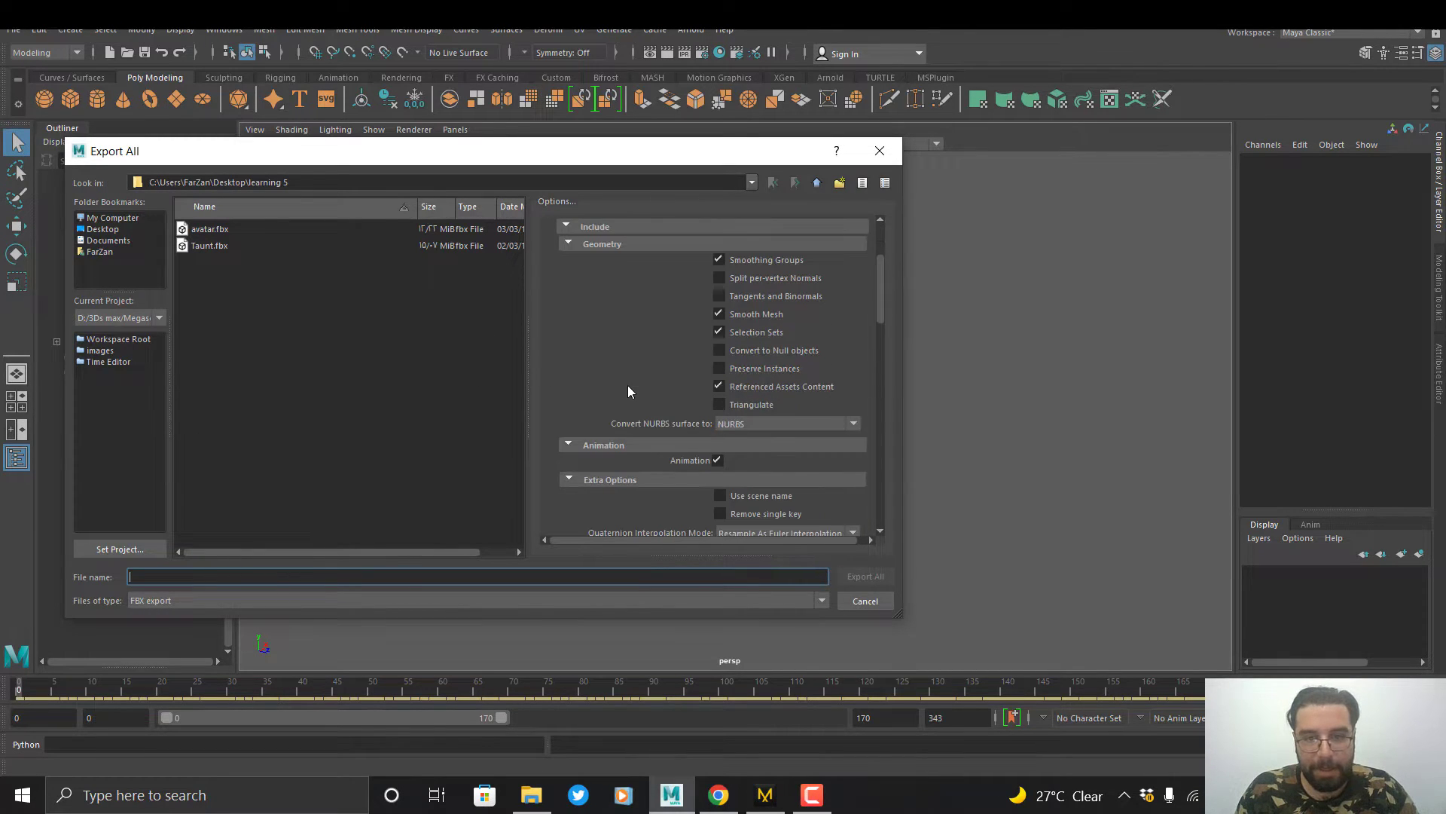
scroll(685, 422, down, 1)
click(718, 415)
scroll(666, 429, down, 3)
scroll(666, 401, up, 6)
text(corrent pose)
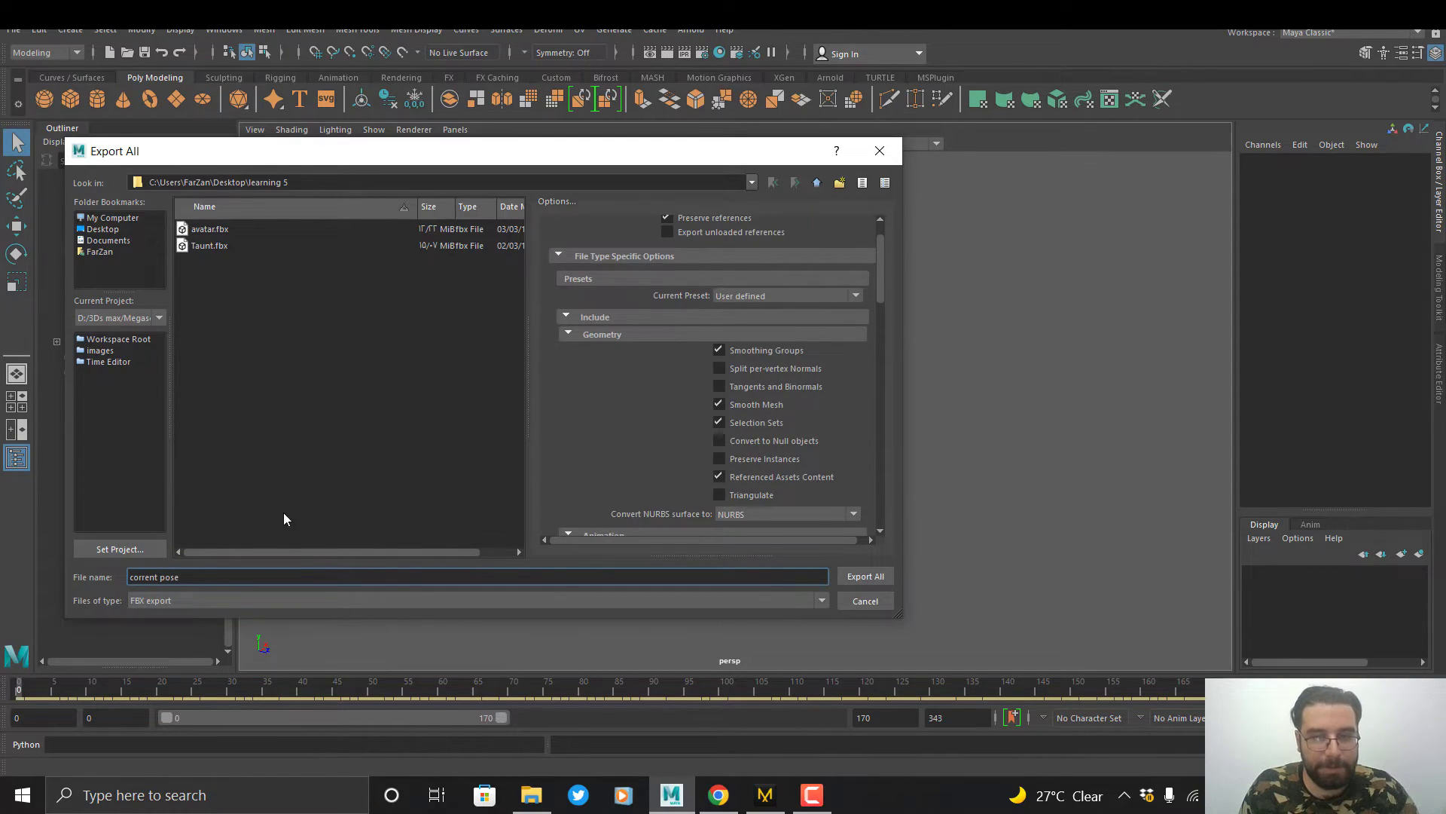
click(872, 578)
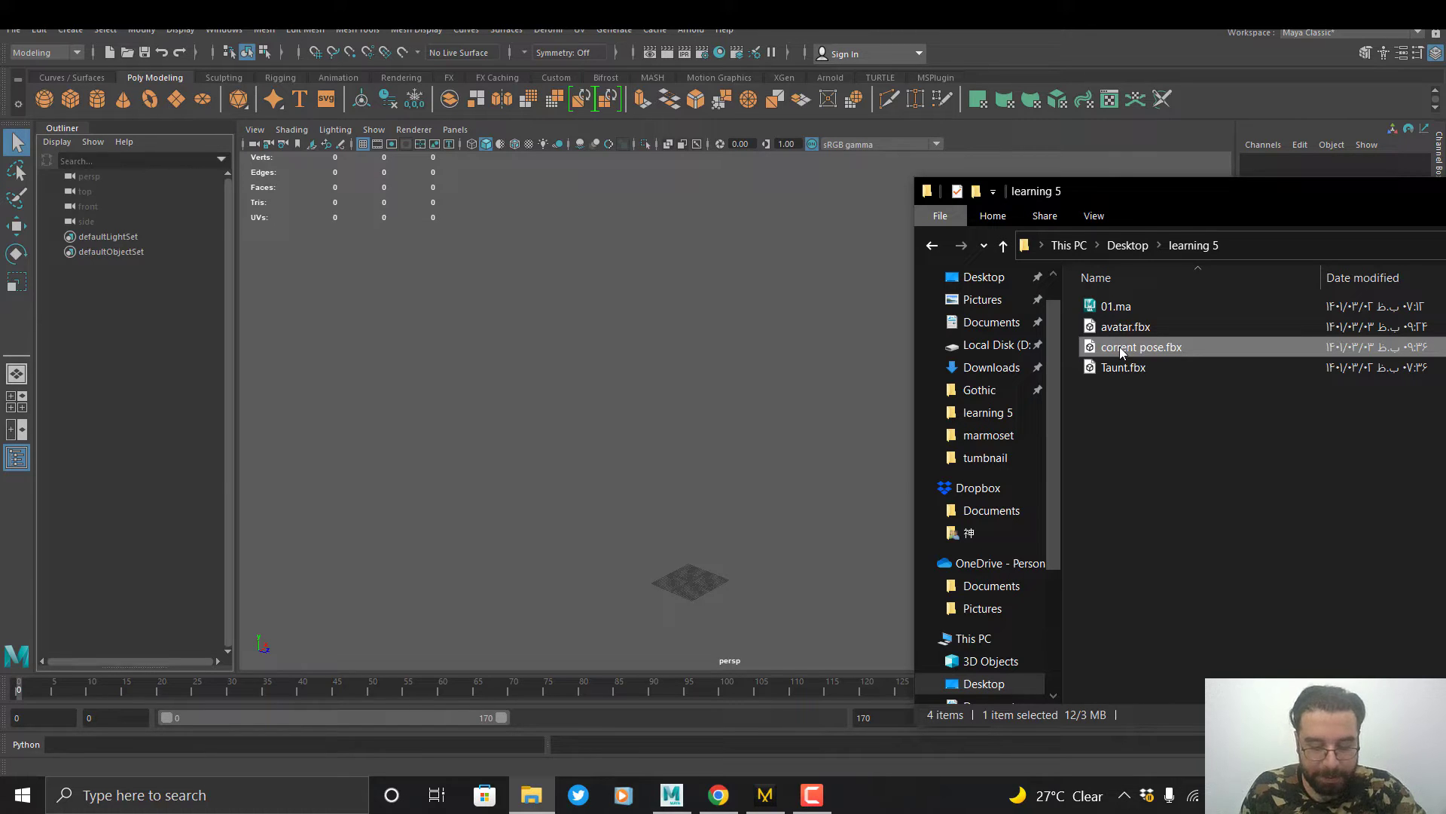
- Import avatar.fbx into the Maya viewport, bringing in the rigged avatar in its A-pose
drag(1123, 330, 693, 410)
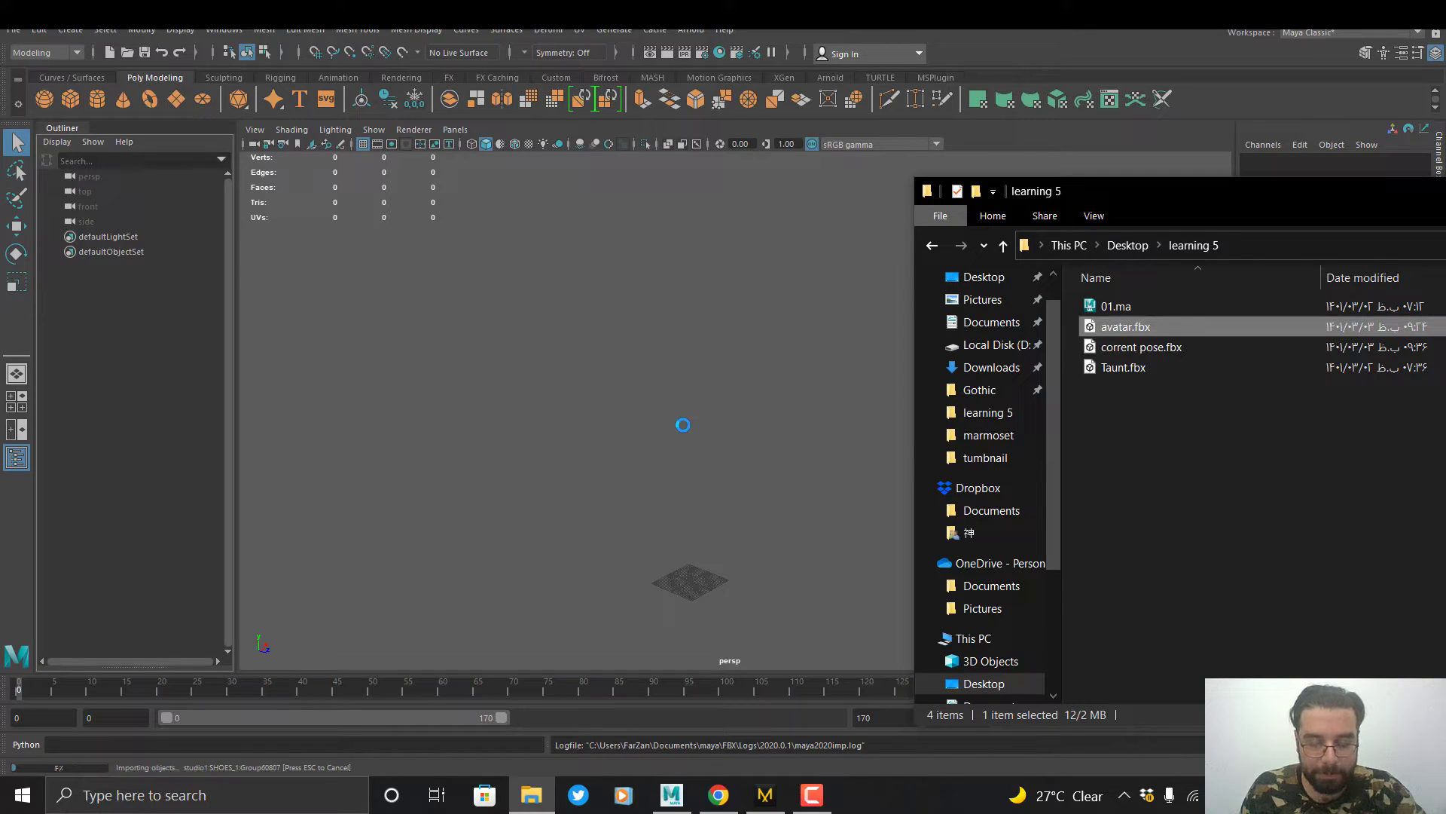
mouse_move(816, 457)
alt+mouse_down()
mouse_move(842, 462)
mouse_move(855, 550)
mouse_move(791, 462)
alt+mouse_up()
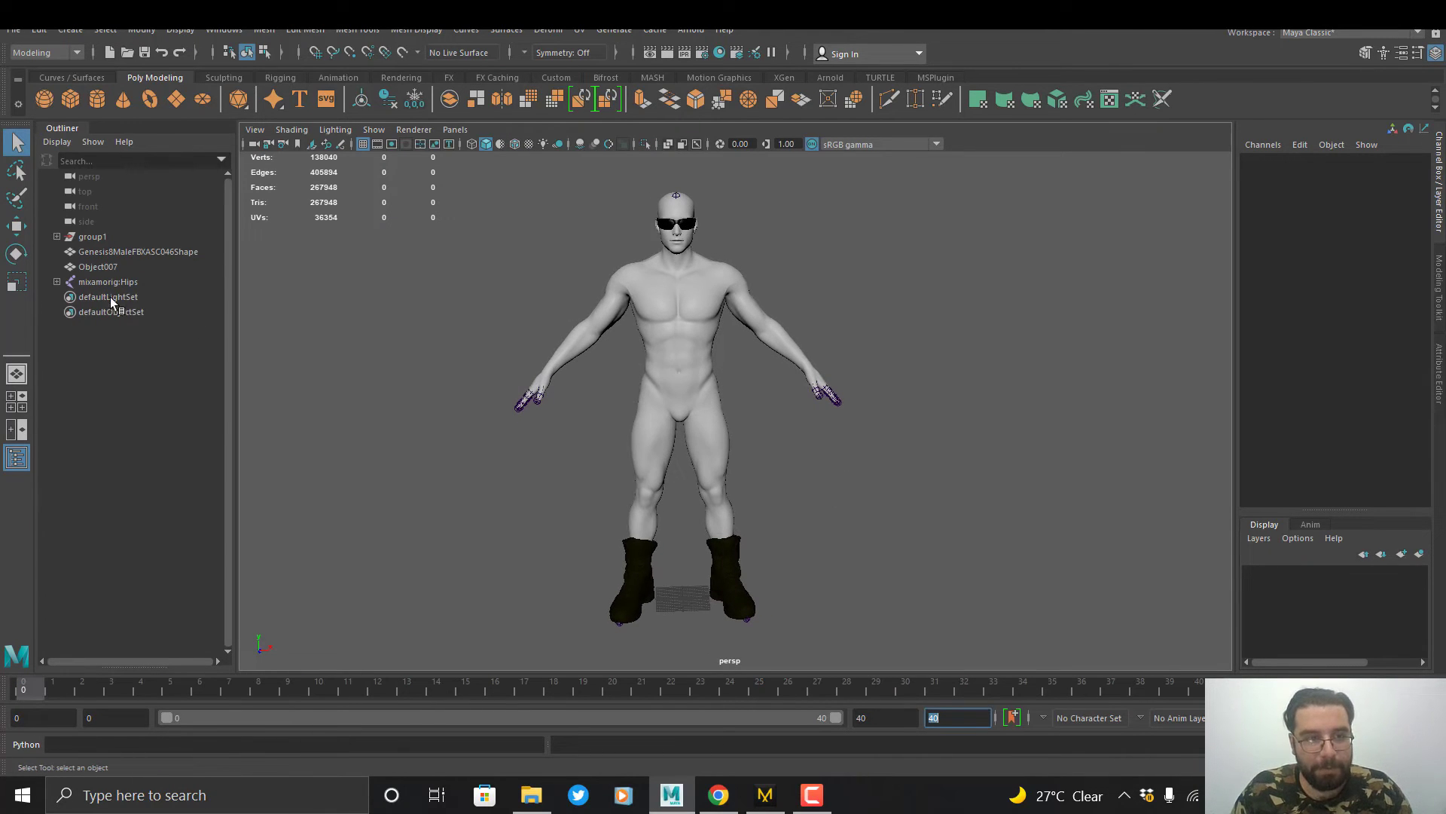
- Key every mixamorig joint, from Hips down the hierarchy, in its T-pose at frame 0
shift+click(58, 282)
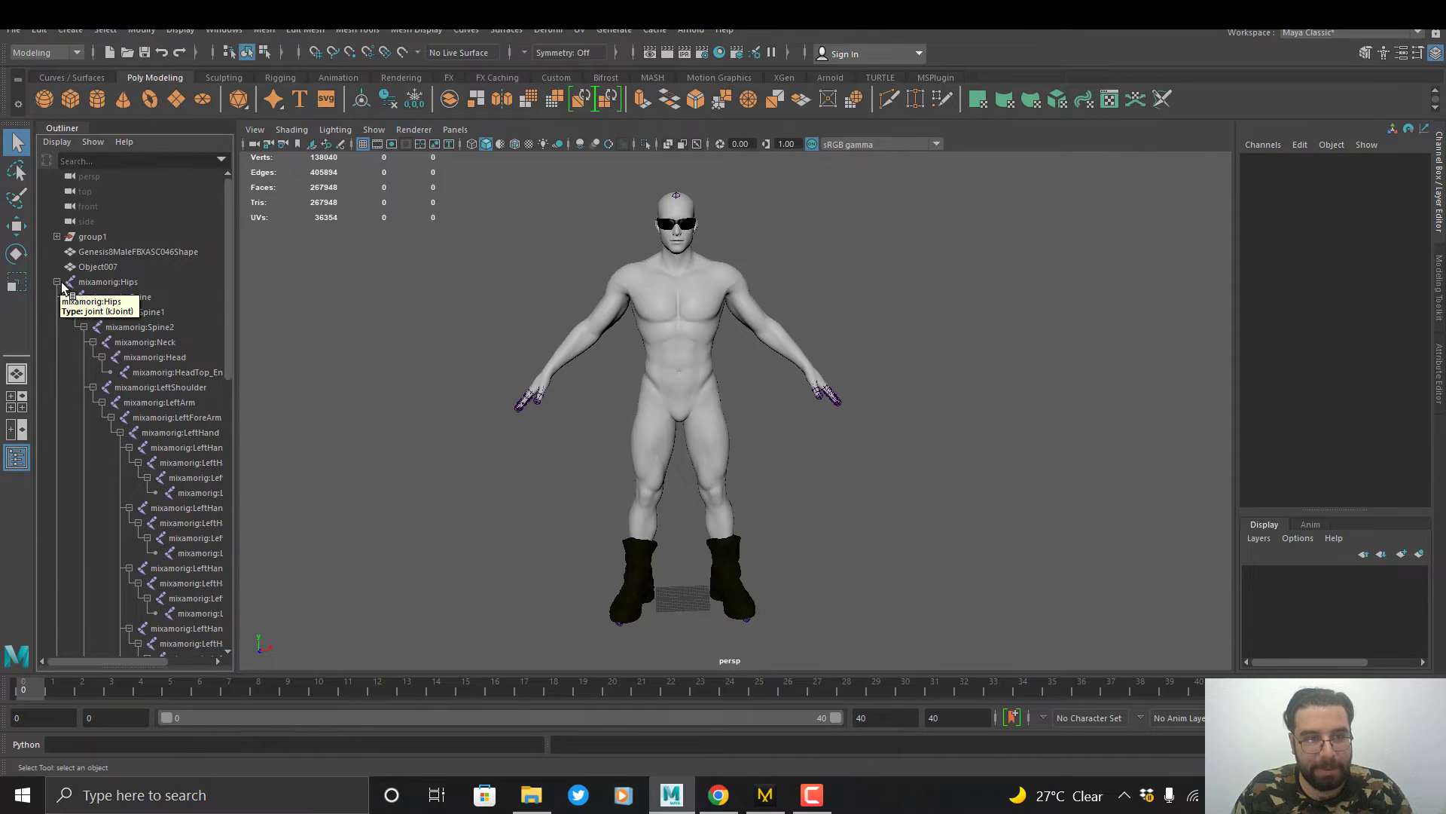
click(119, 284)
drag(119, 284, 128, 624)
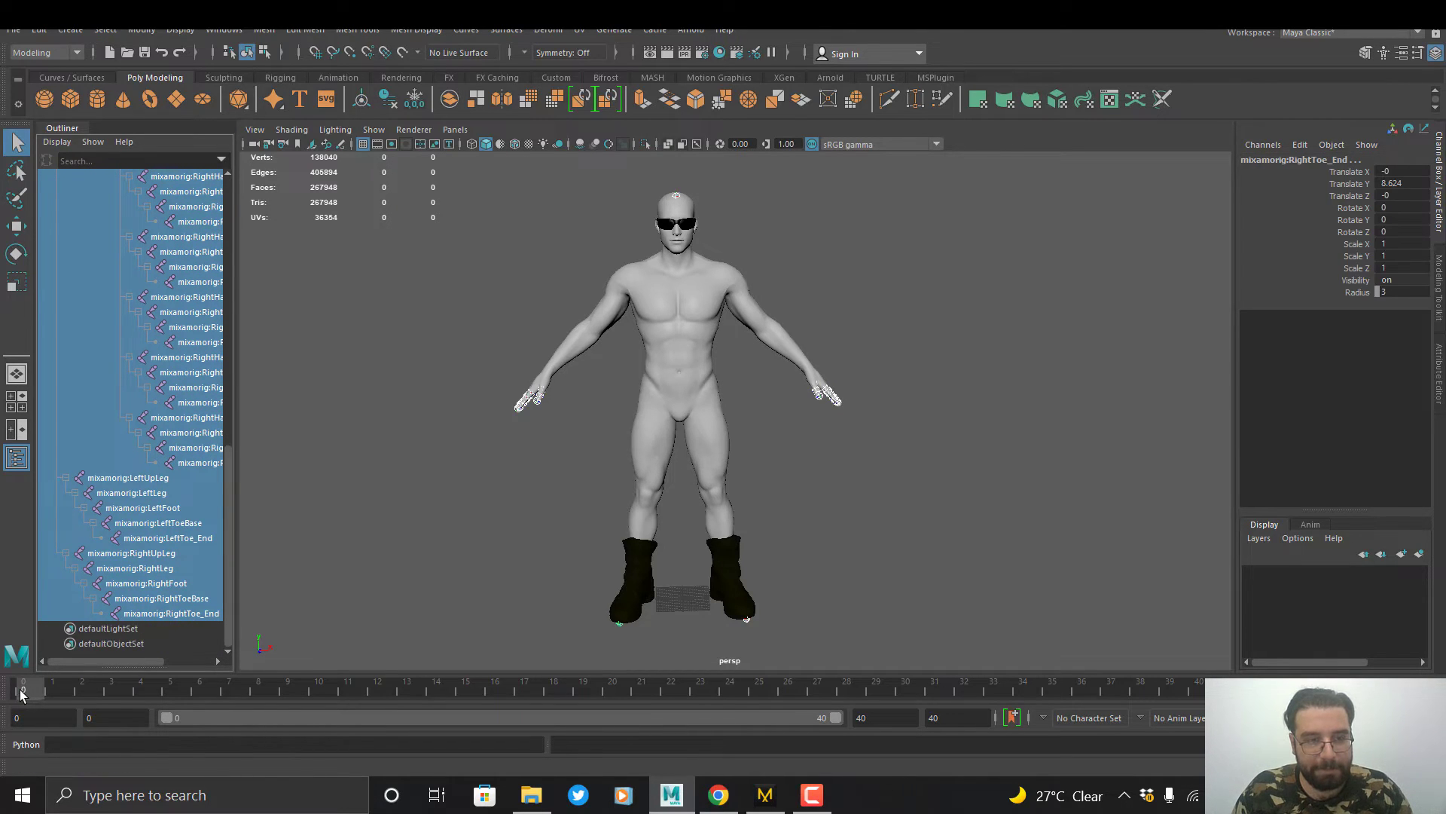
key(s)
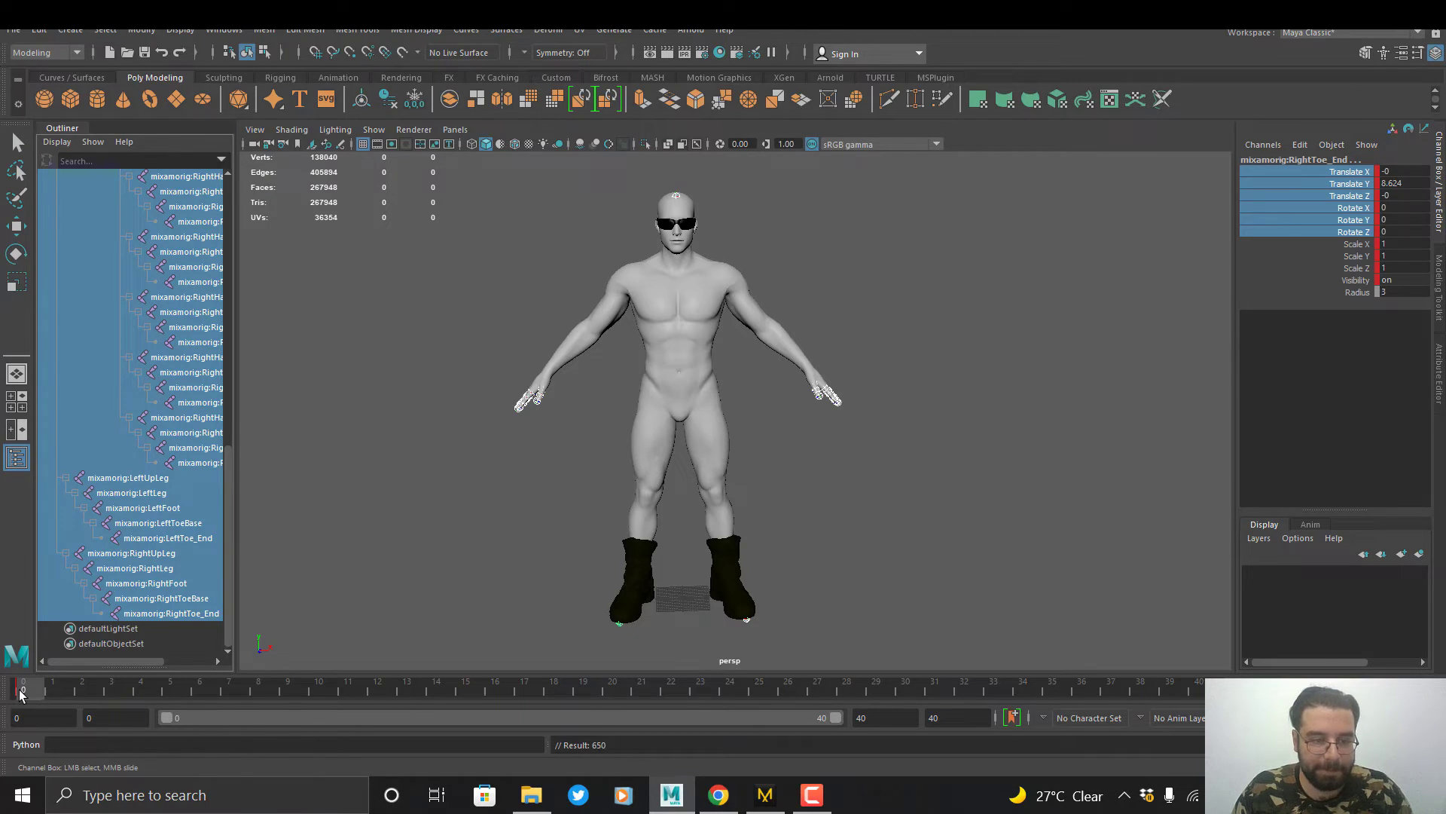
- Move the current time to frame 40 and clear the joint selection
drag(52, 689, 1220, 689)
alt+drag(812, 501, 786, 495)
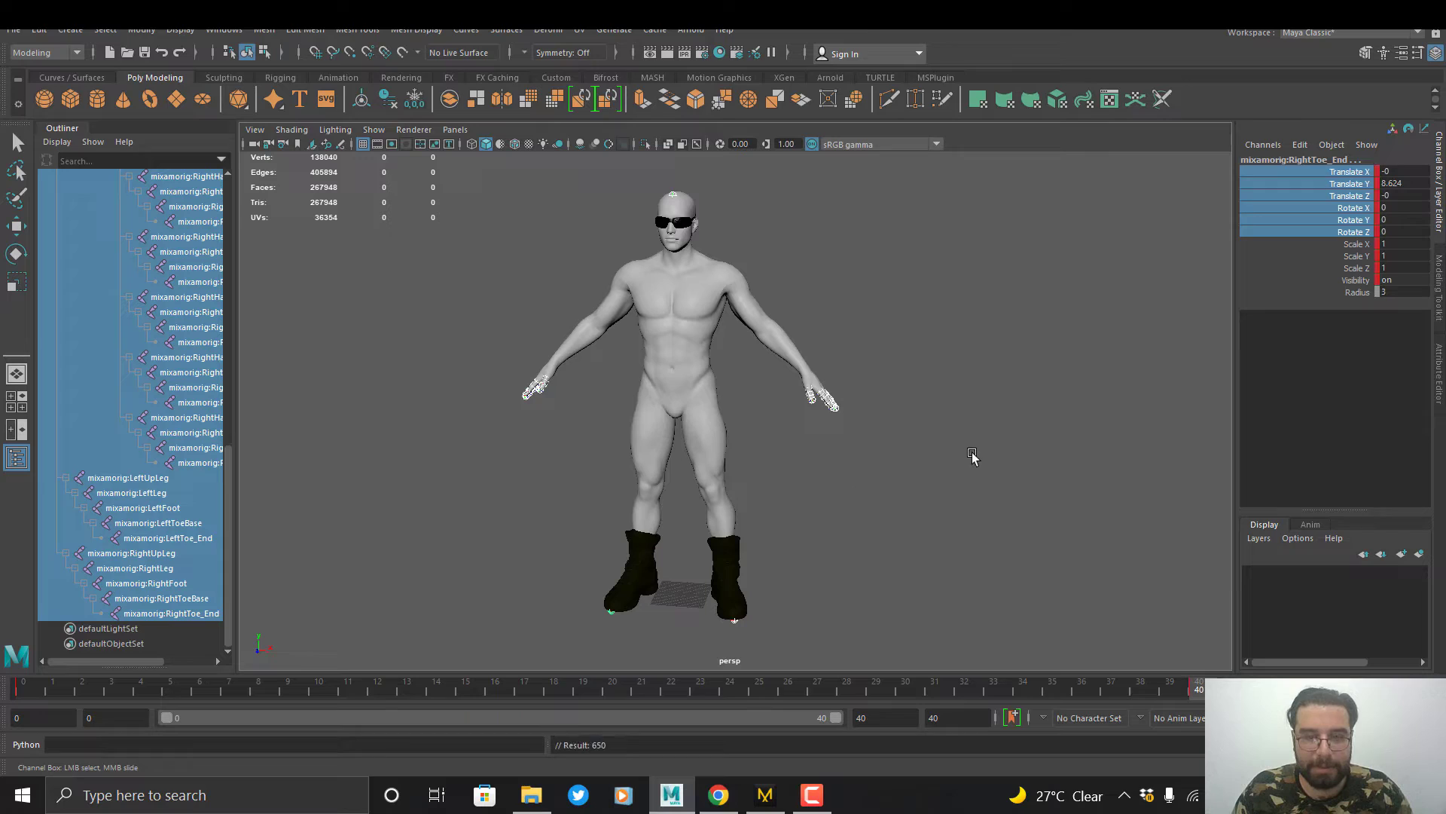
click(1161, 662)
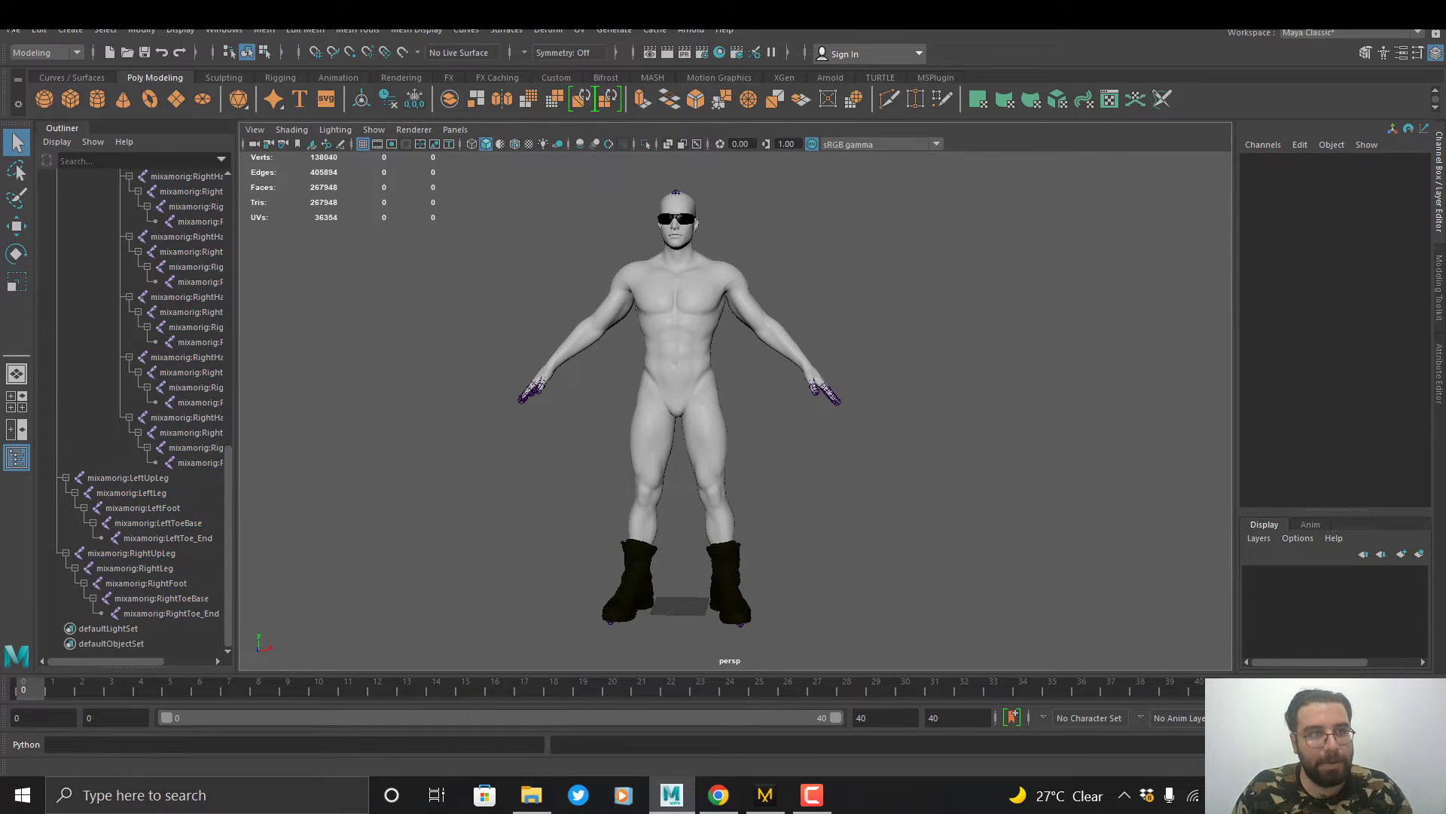
click(13, 30)
- Start an Export All with Animation enabled, baking frames 0–40, and begin naming the file 'mo'
mouse_move(111, 264)
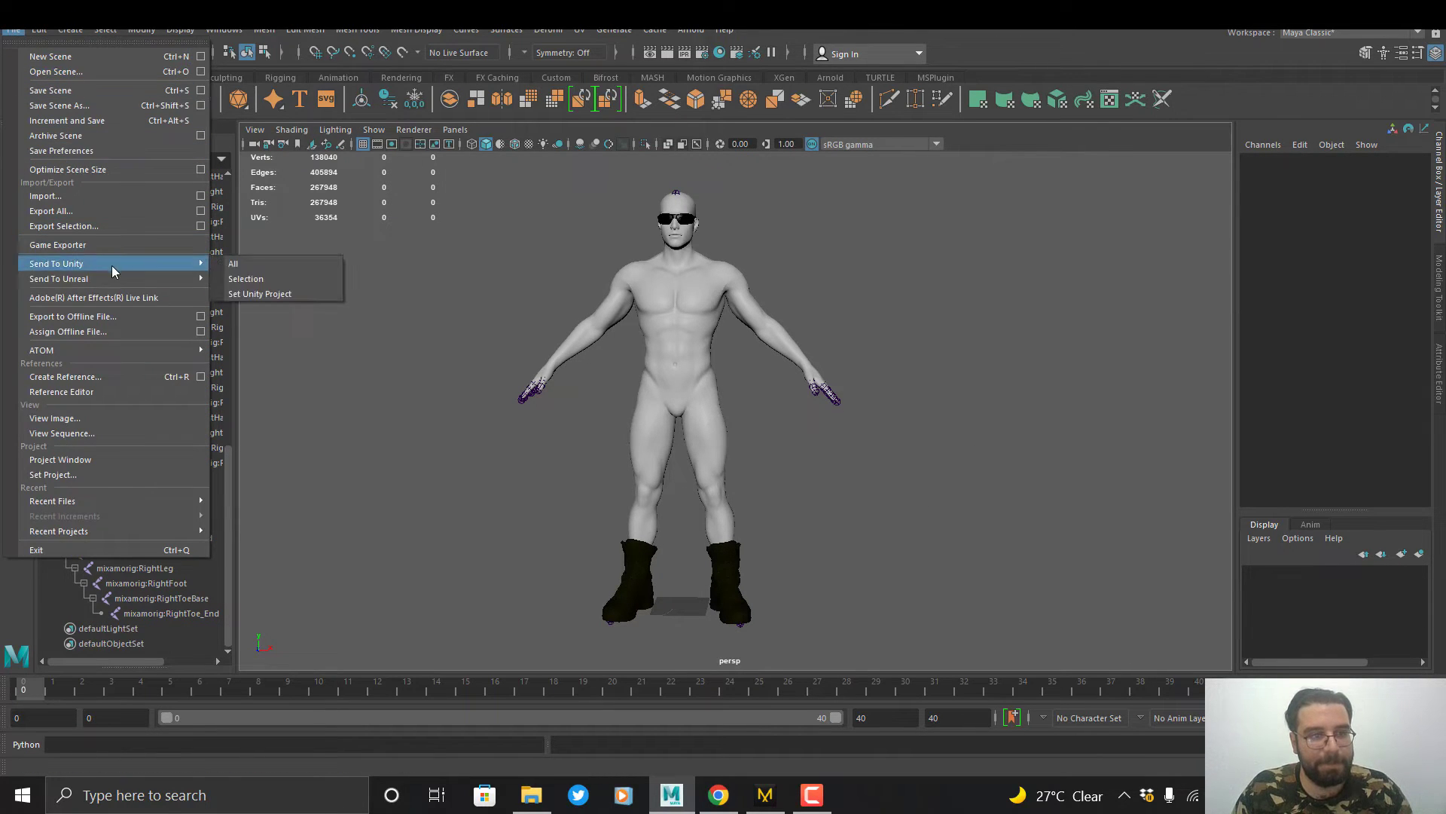
click(105, 210)
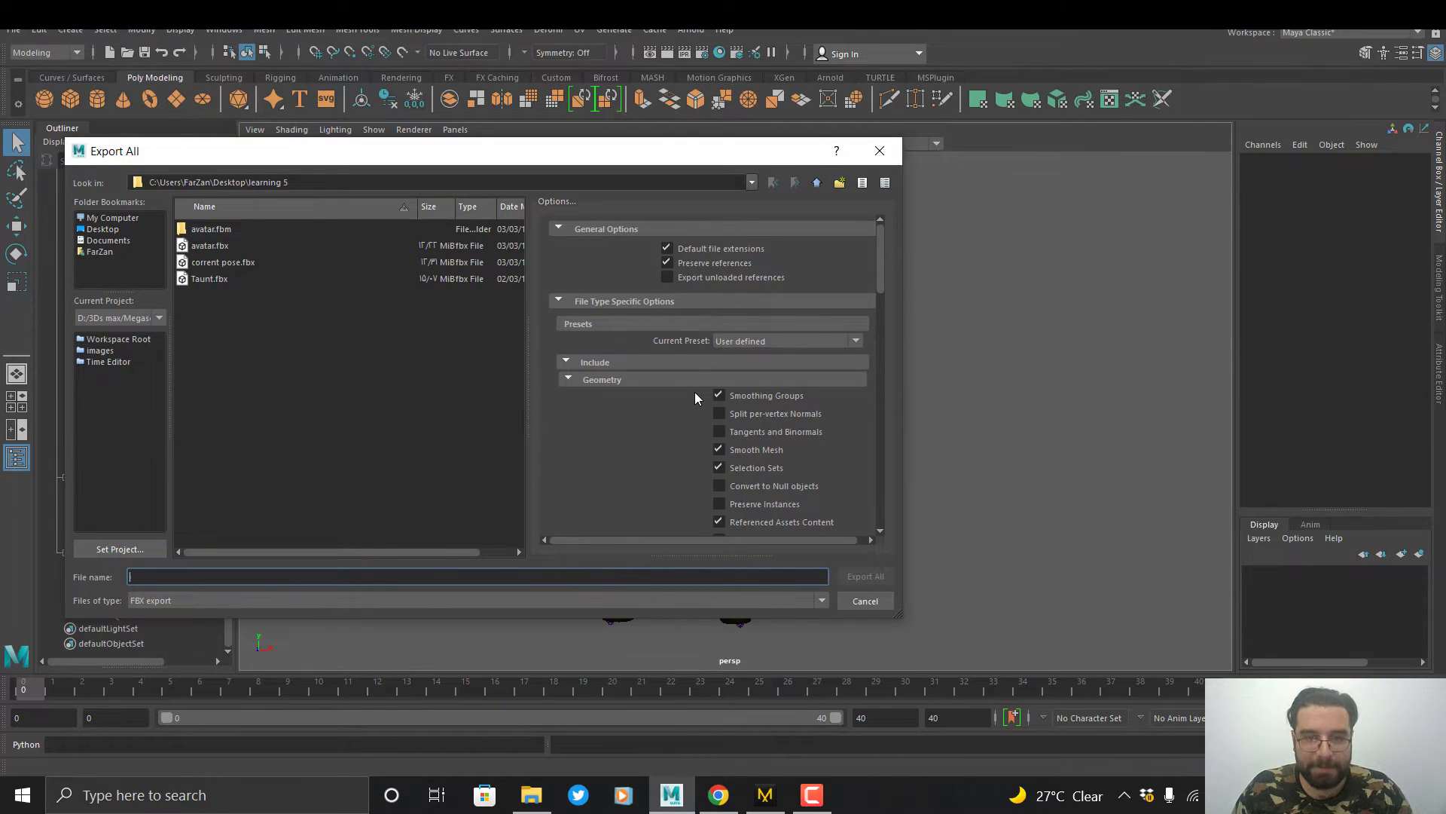
scroll(694, 392, down, 5)
click(716, 371)
scroll(659, 388, down, 2)
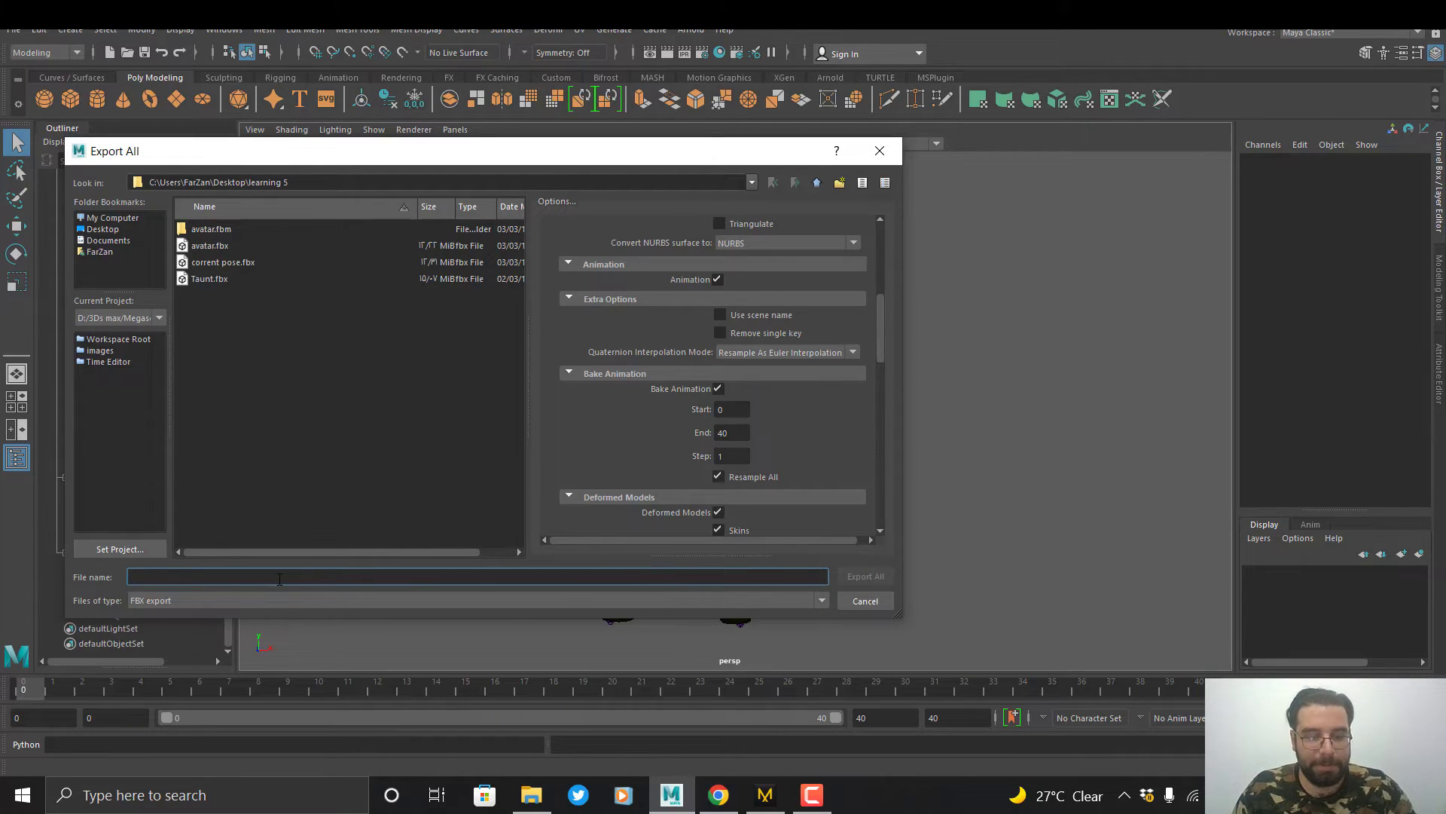
text(mo)
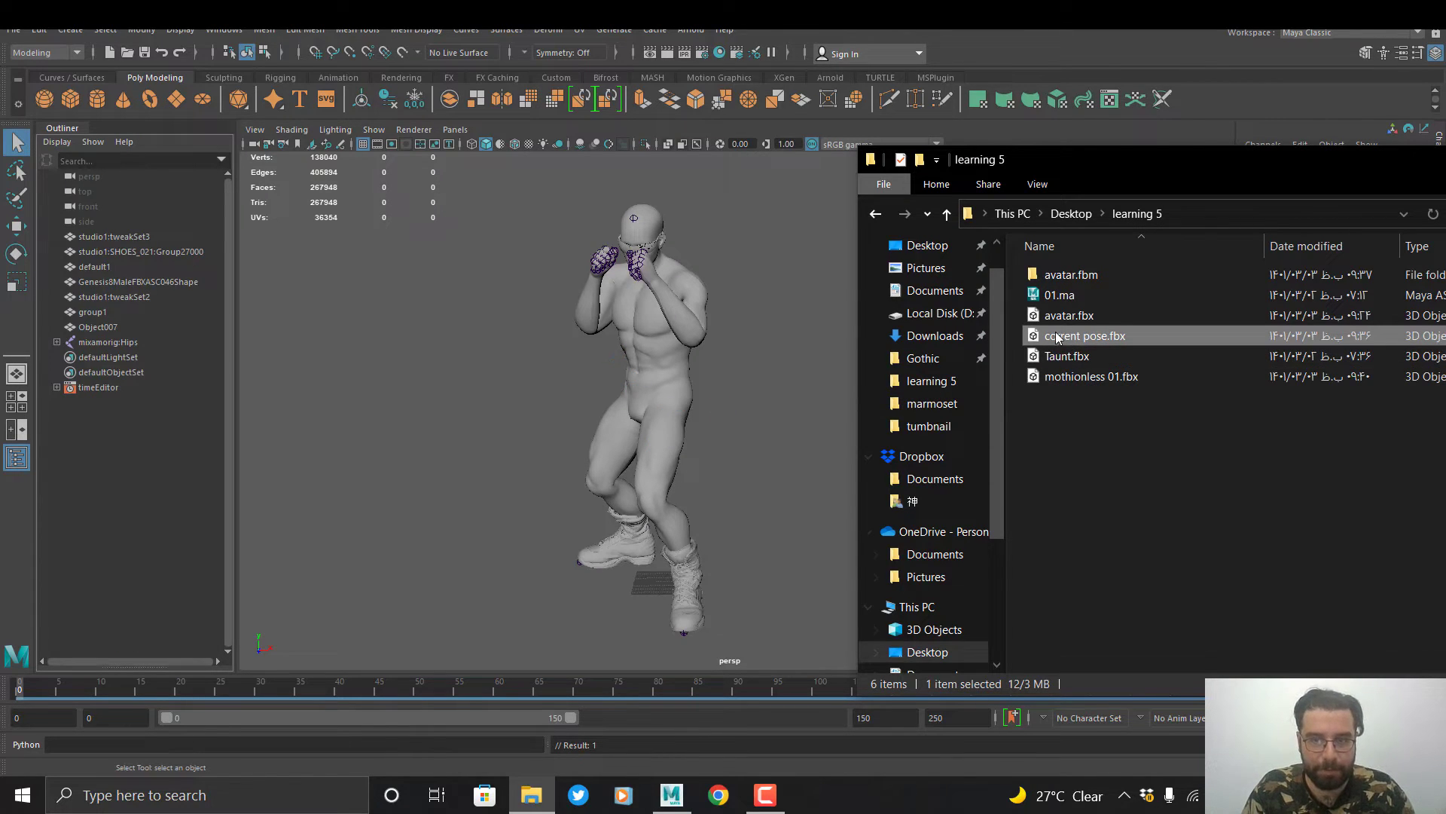
- Apply corrent pose.fbx to the avatar and set the animation end frame to 40
drag(1087, 337, 603, 392)
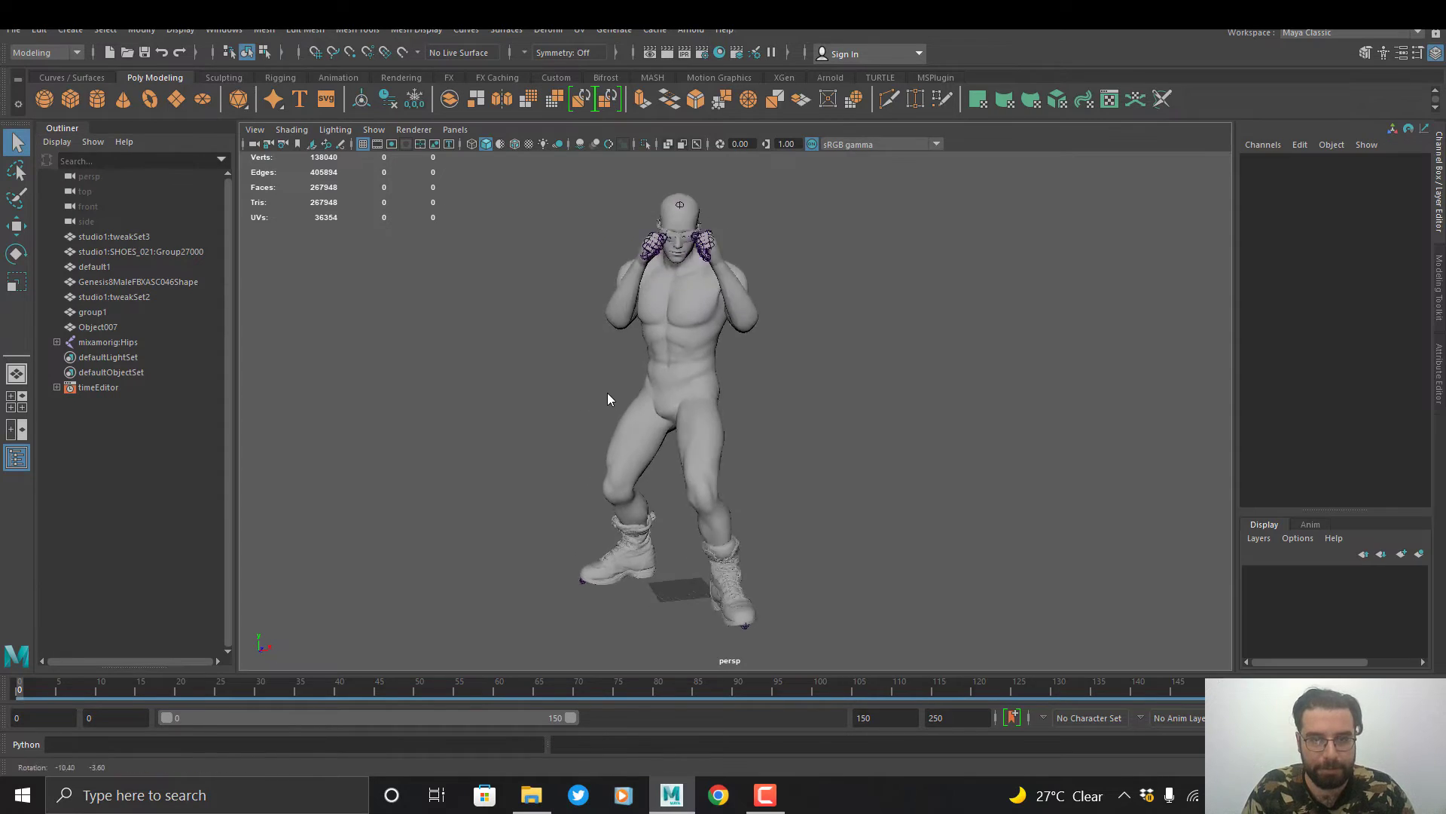
double_click(934, 716)
text(40)
key(Return)
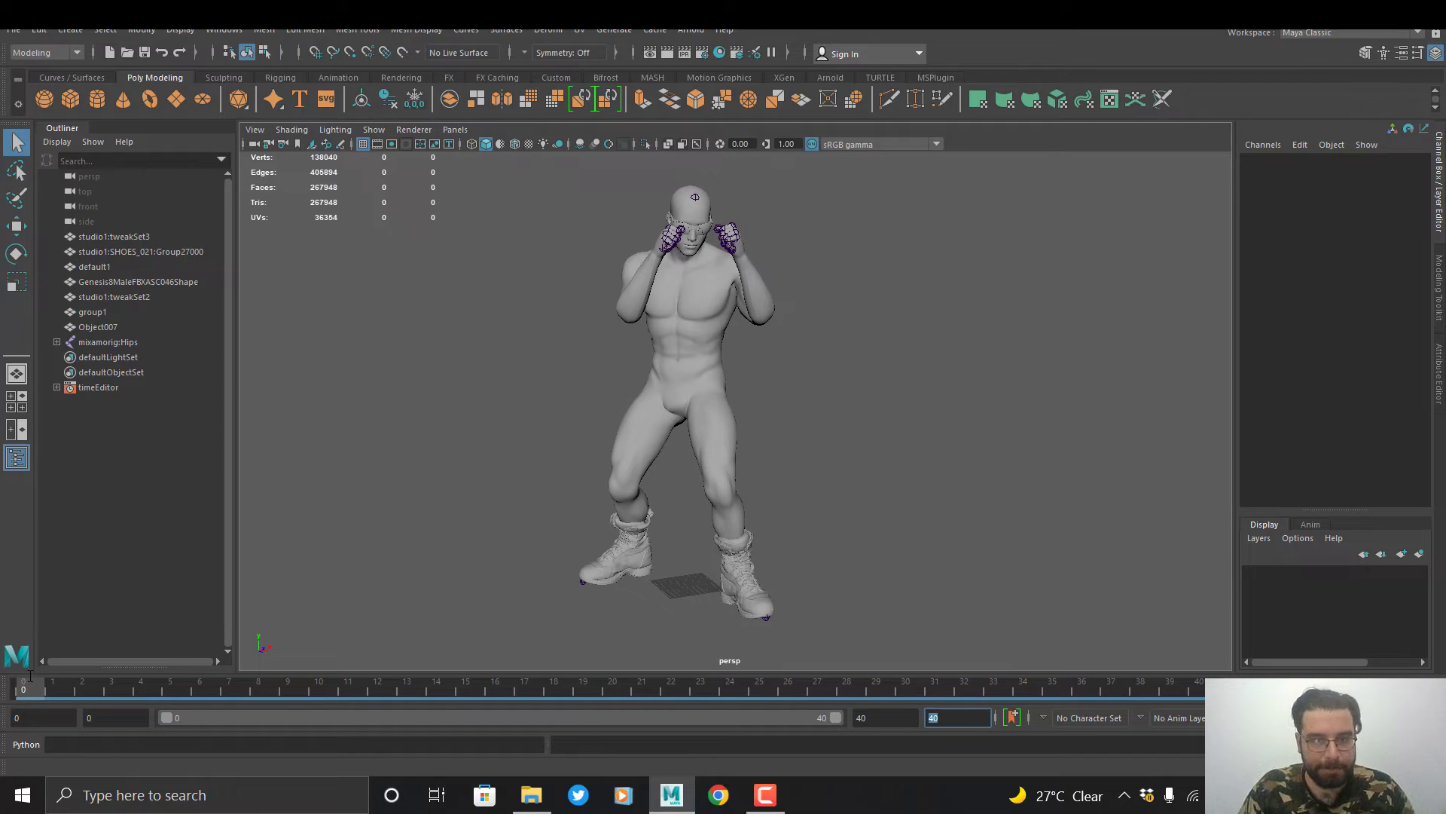
- Select the entire mixamorig skeleton from the expanded Hips hierarchy
shift+click(57, 342)
drag(130, 356, 130, 598)
alt+middle_drag(572, 460, 535, 461)
click(535, 462)
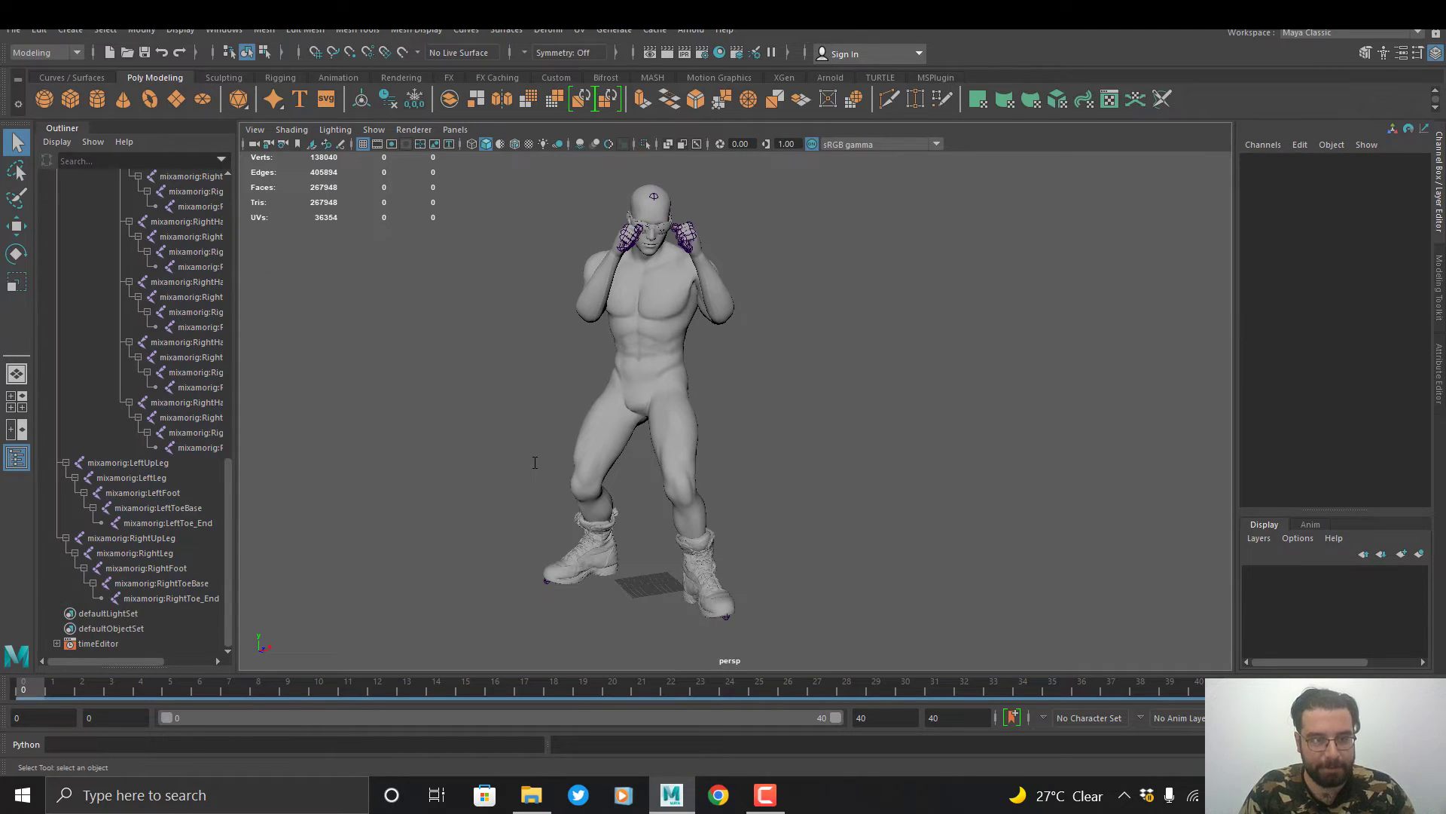
key(ctrl+z)
key(alt+v)
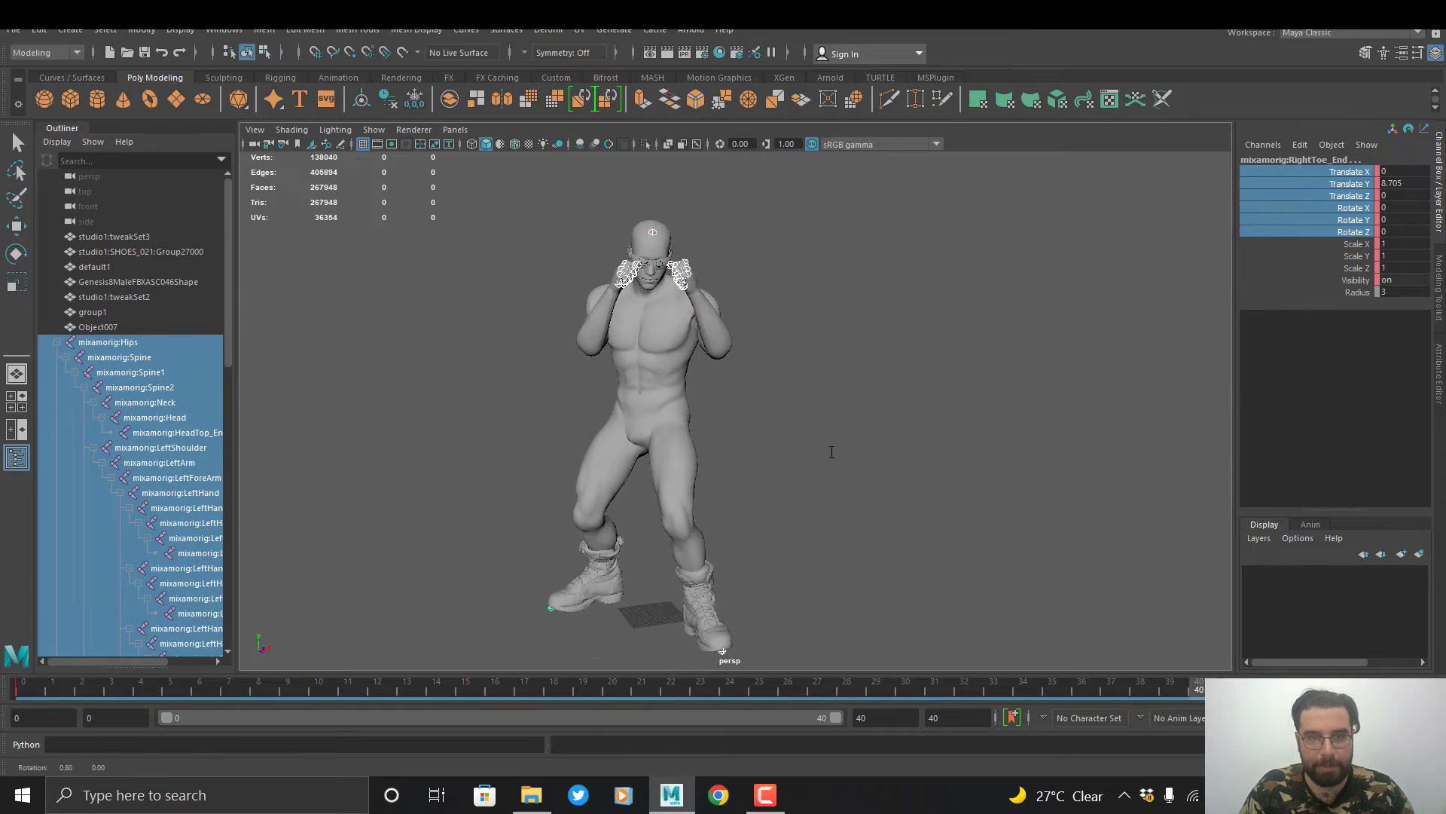
- Key the skeleton's guard pose at frame 40, return to frame 0, and deselect
key(s)
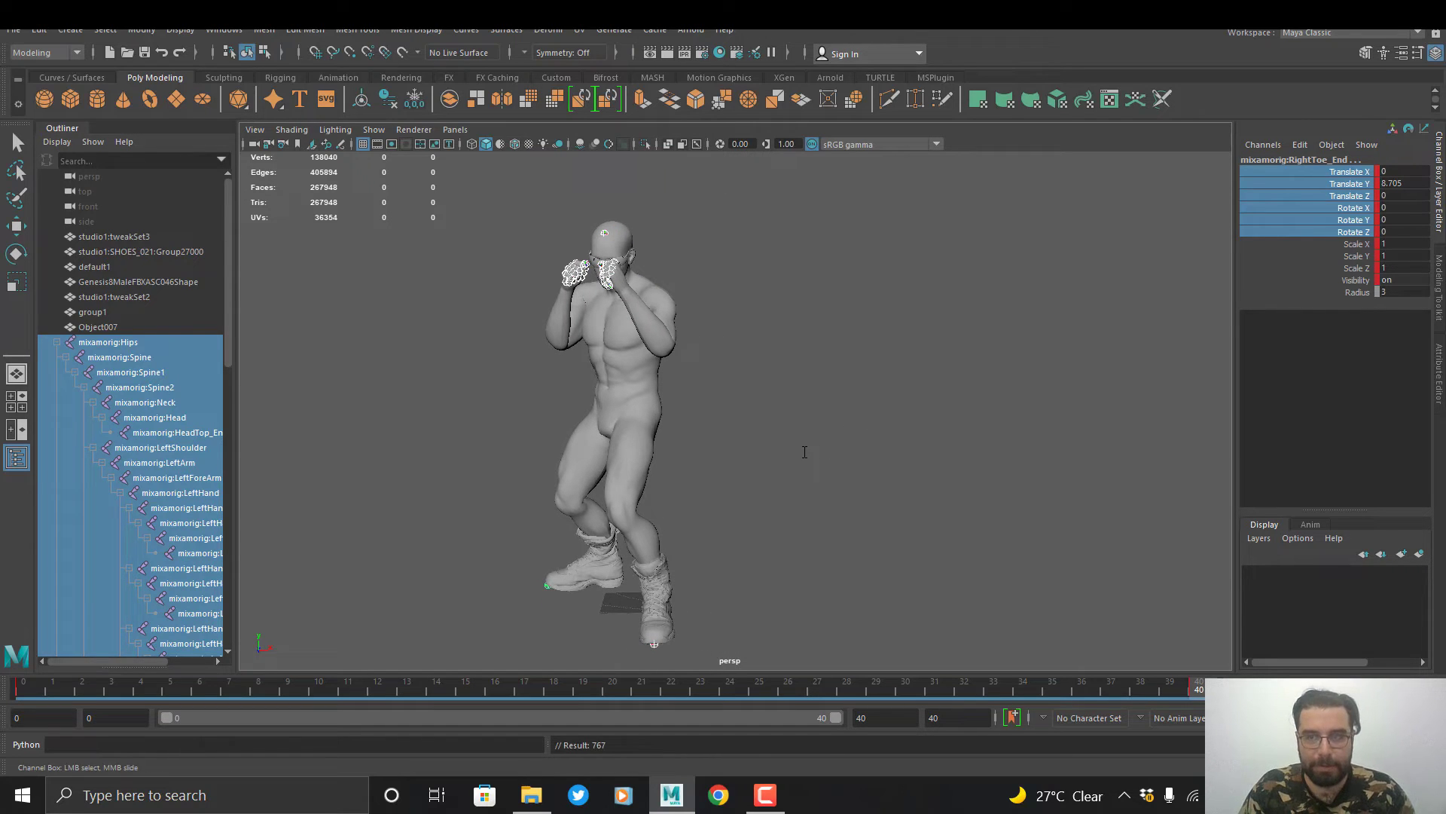
mouse_move(809, 441)
alt+mouse_down()
mouse_move(845, 400)
mouse_move(811, 413)
mouse_move(872, 417)
mouse_move(826, 422)
alt+mouse_up()
drag(1198, 687, 23, 687)
click(500, 477)
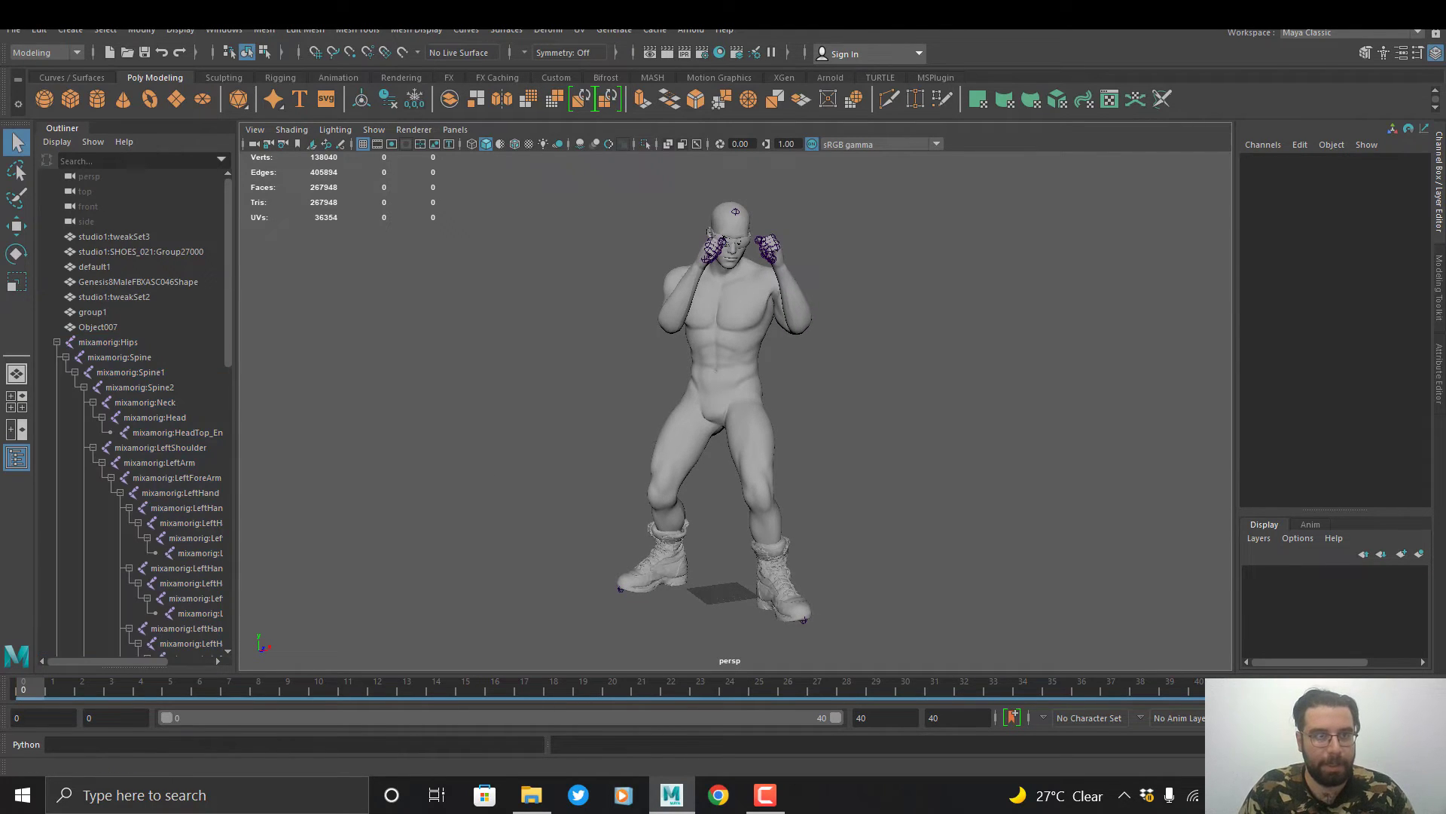
click(17, 31)
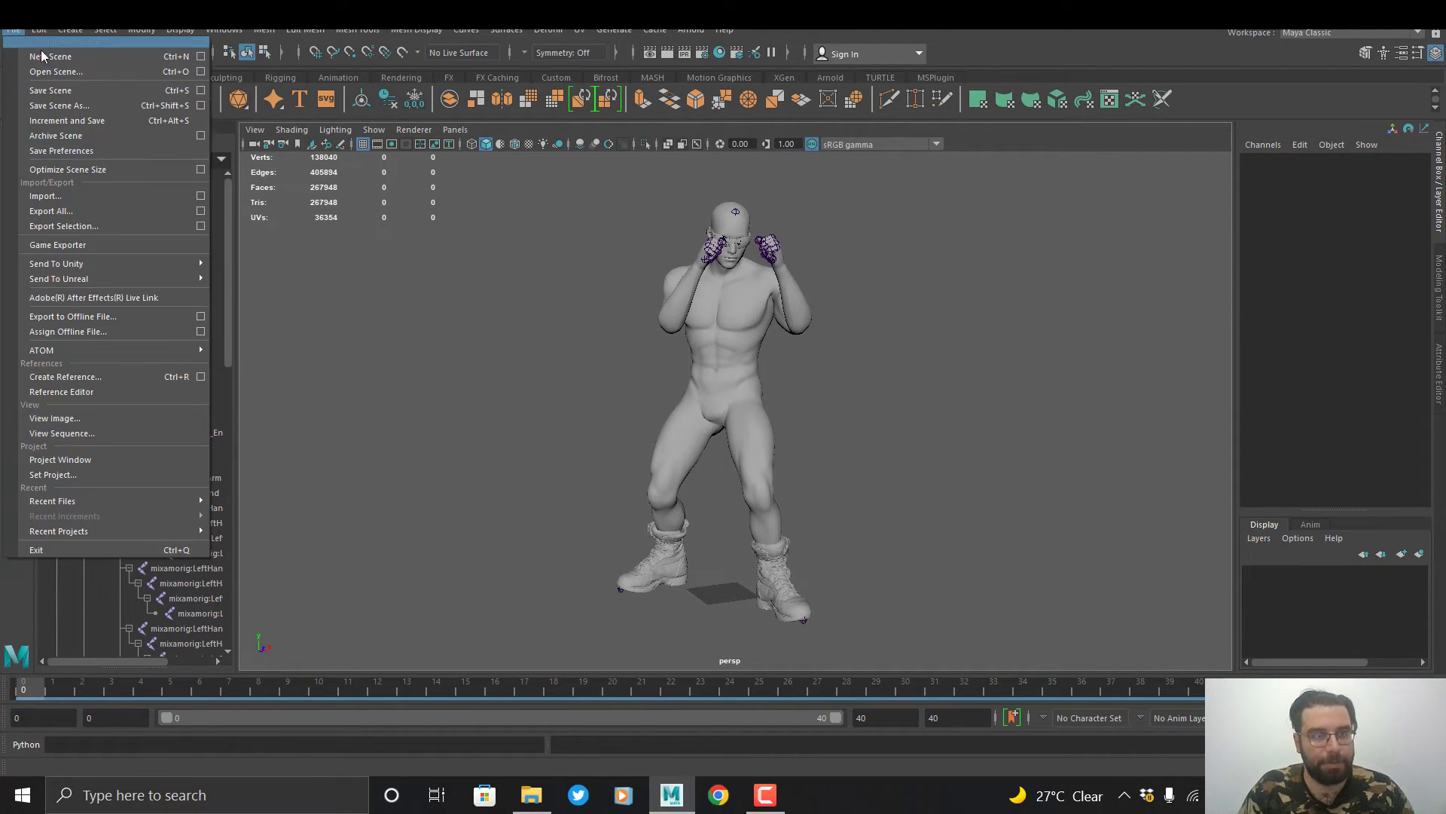
- Export the whole scene to learning 5 as mothionless 02.fbx, with animation baked over 0–40
click(124, 212)
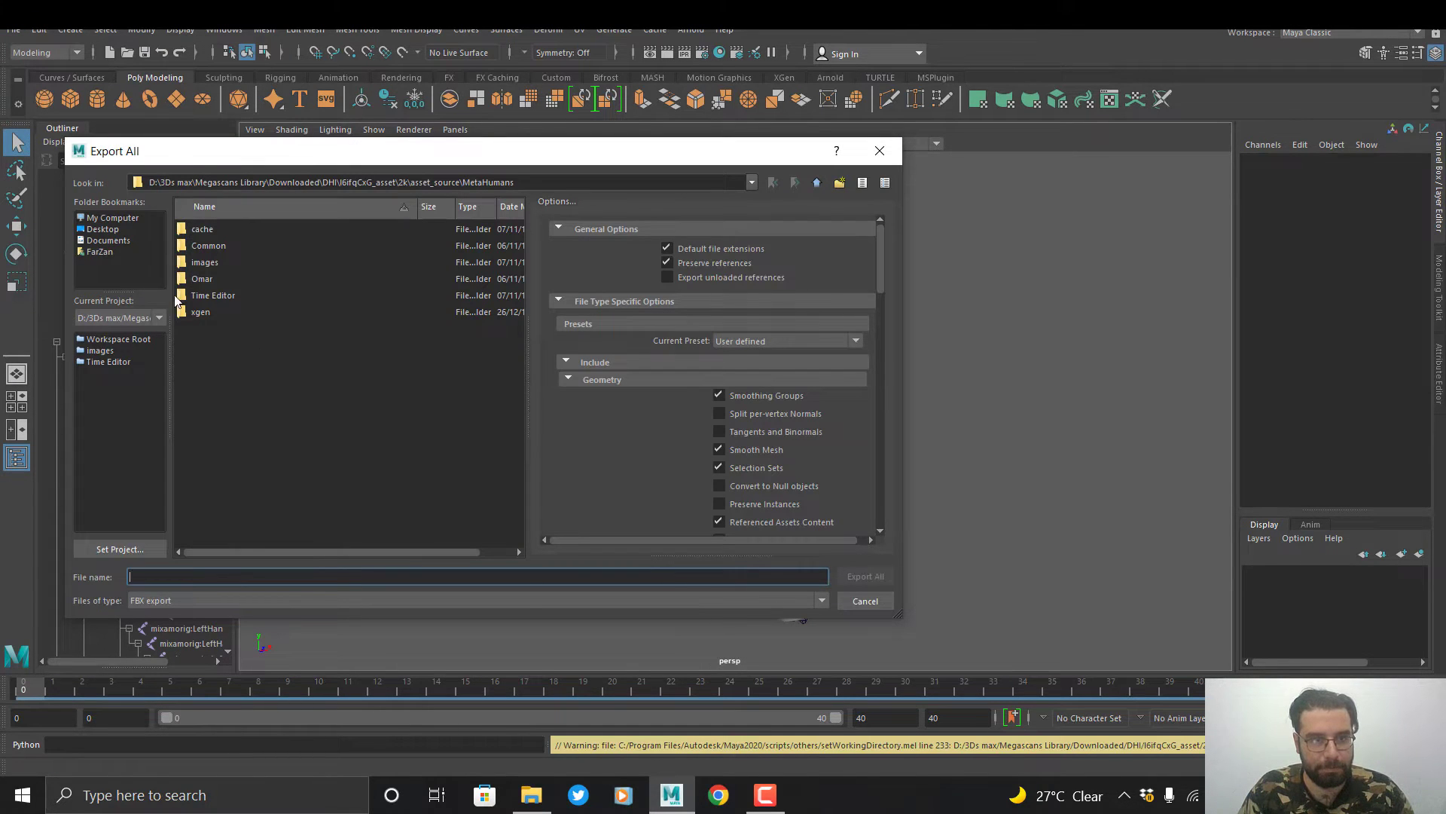
double_click(234, 390)
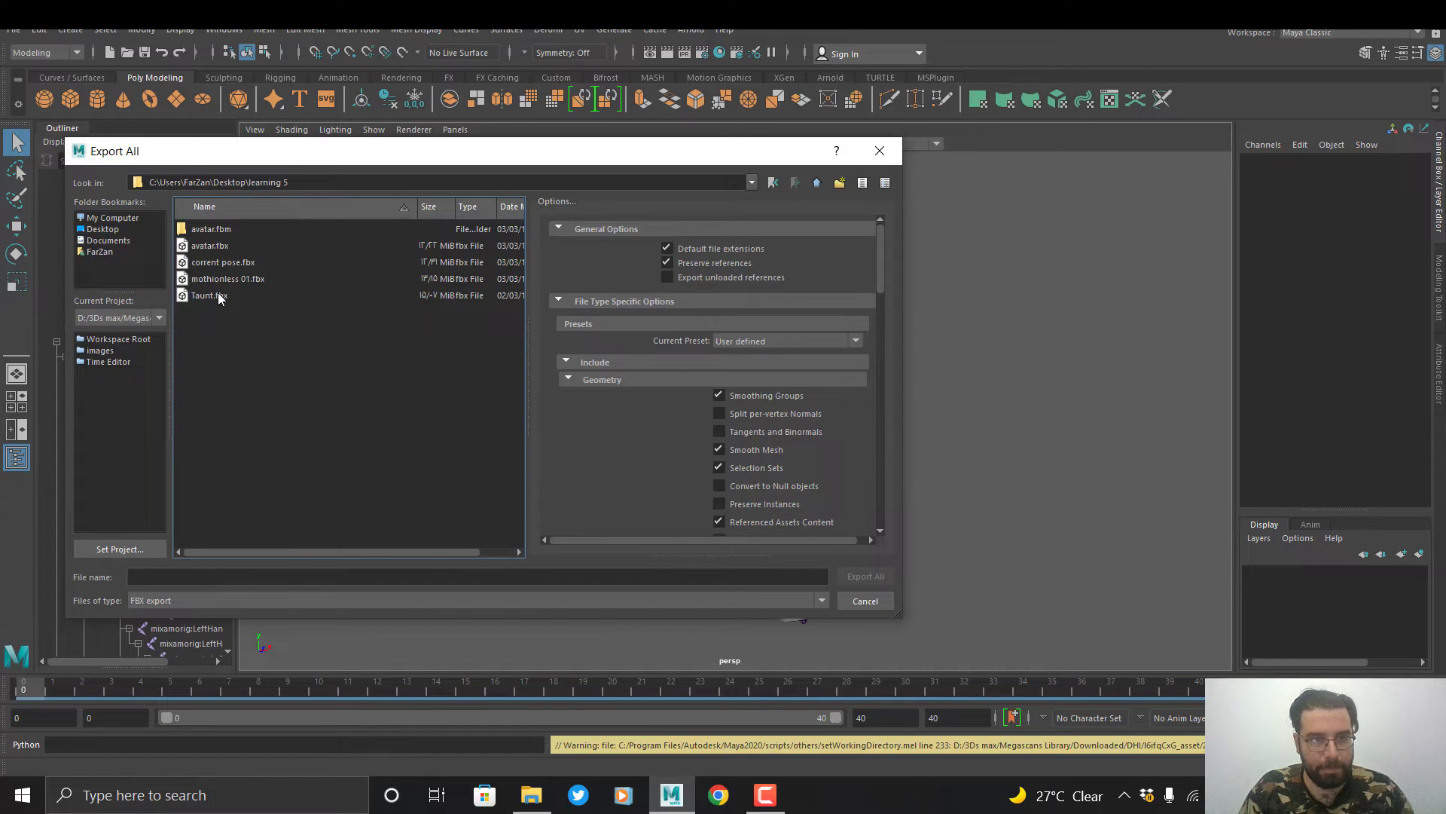
click(223, 279)
click(185, 577)
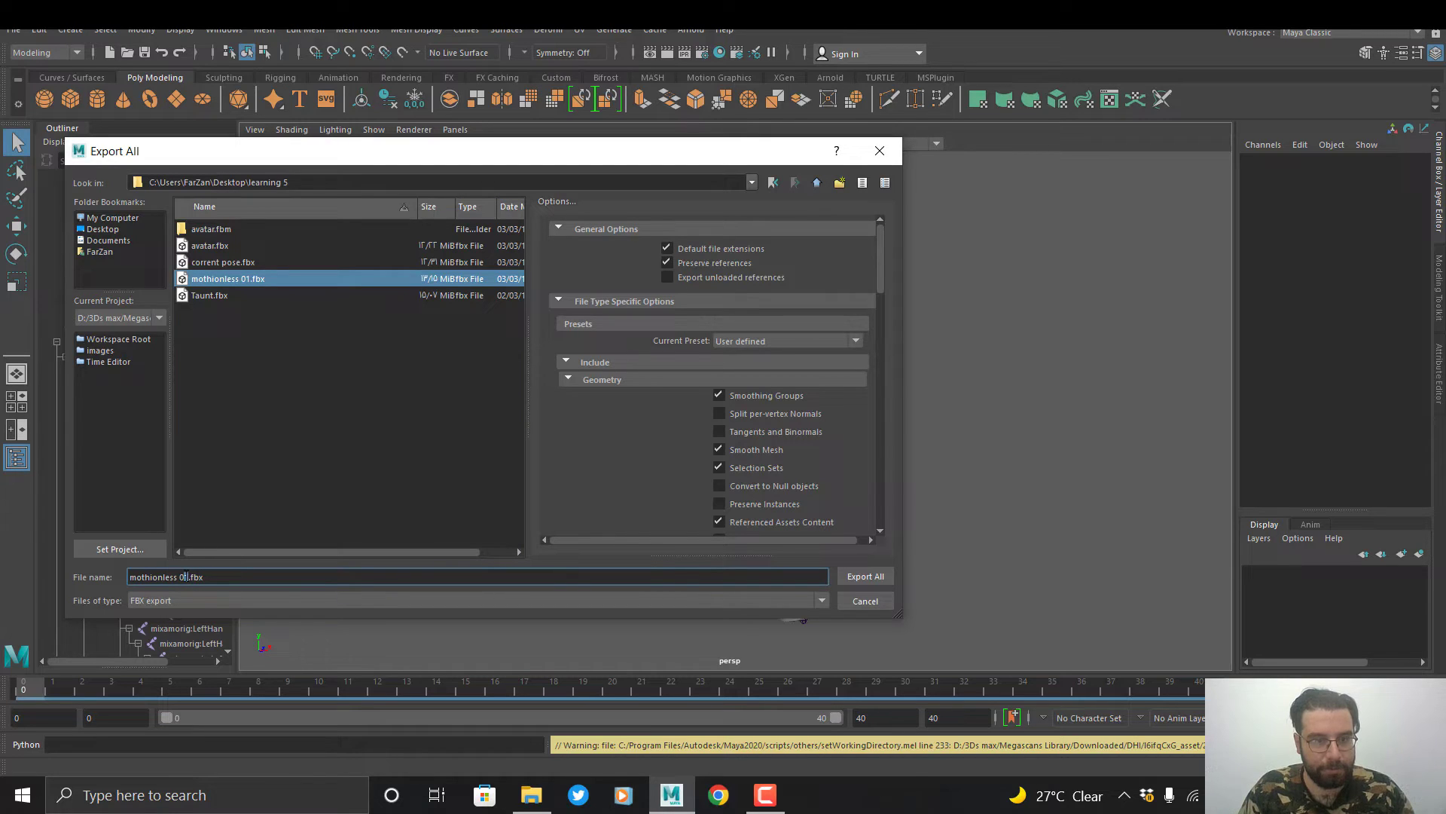
text(2)
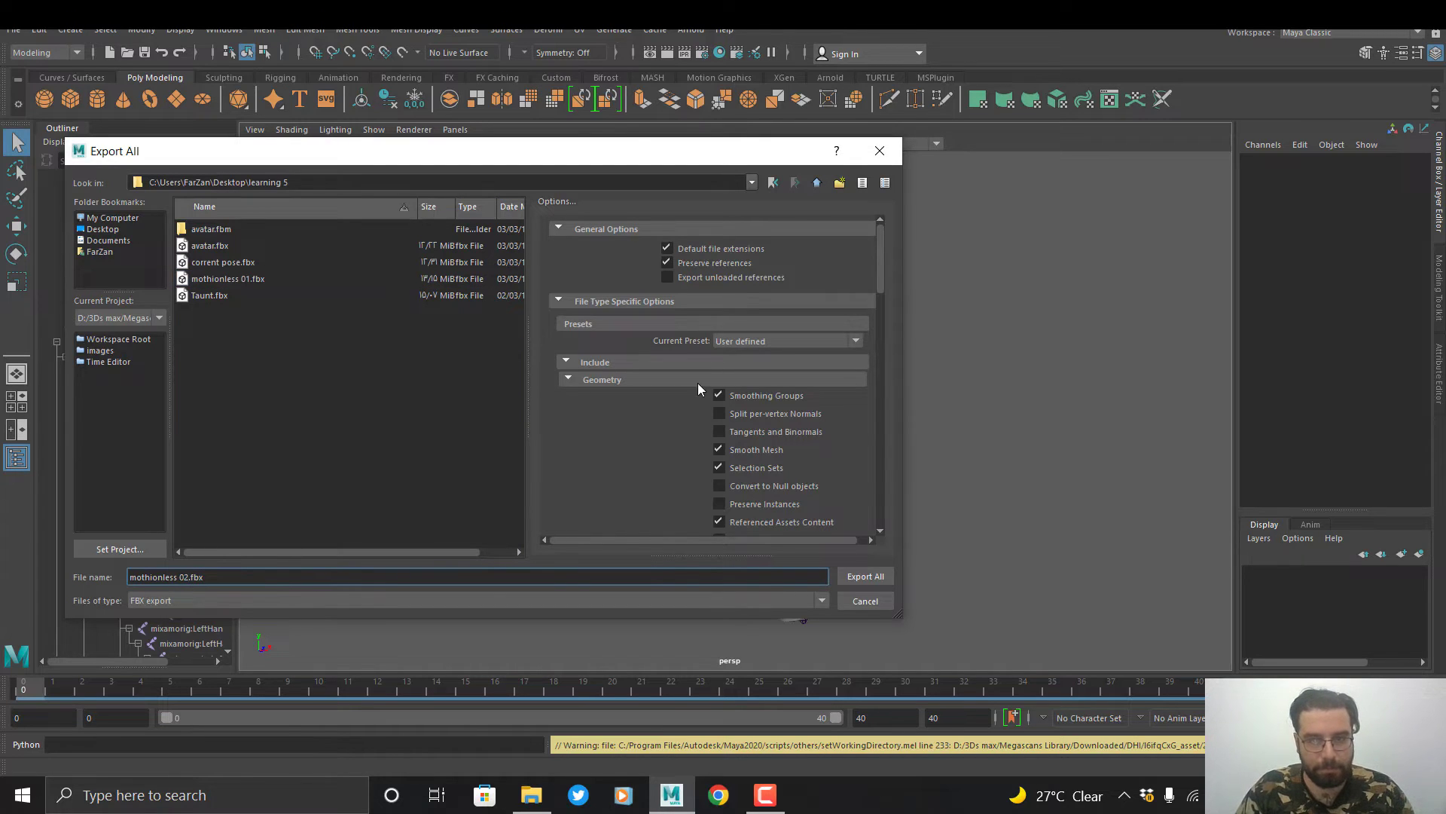
scroll(671, 410, down, 6)
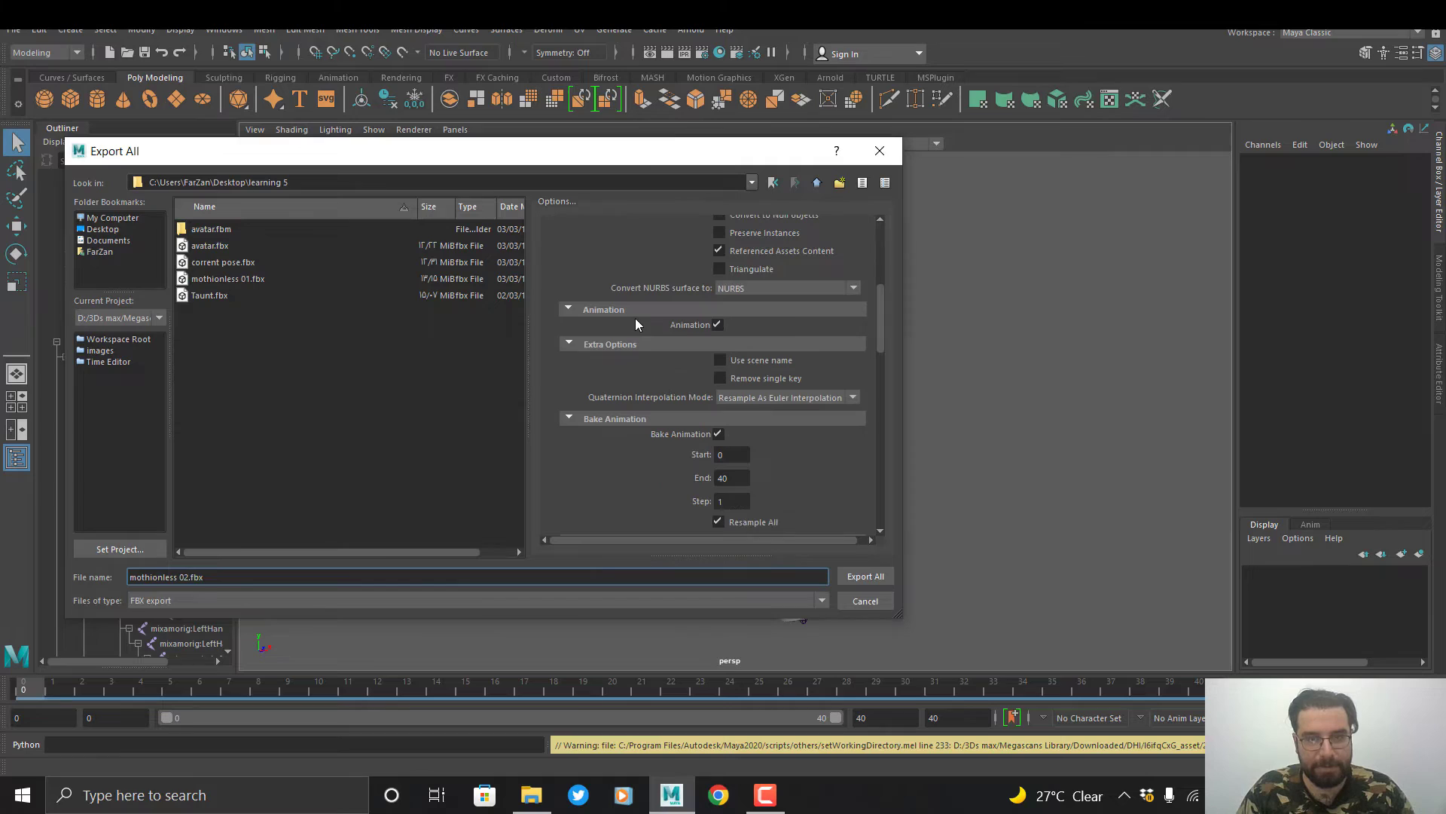
scroll(665, 368, down, 2)
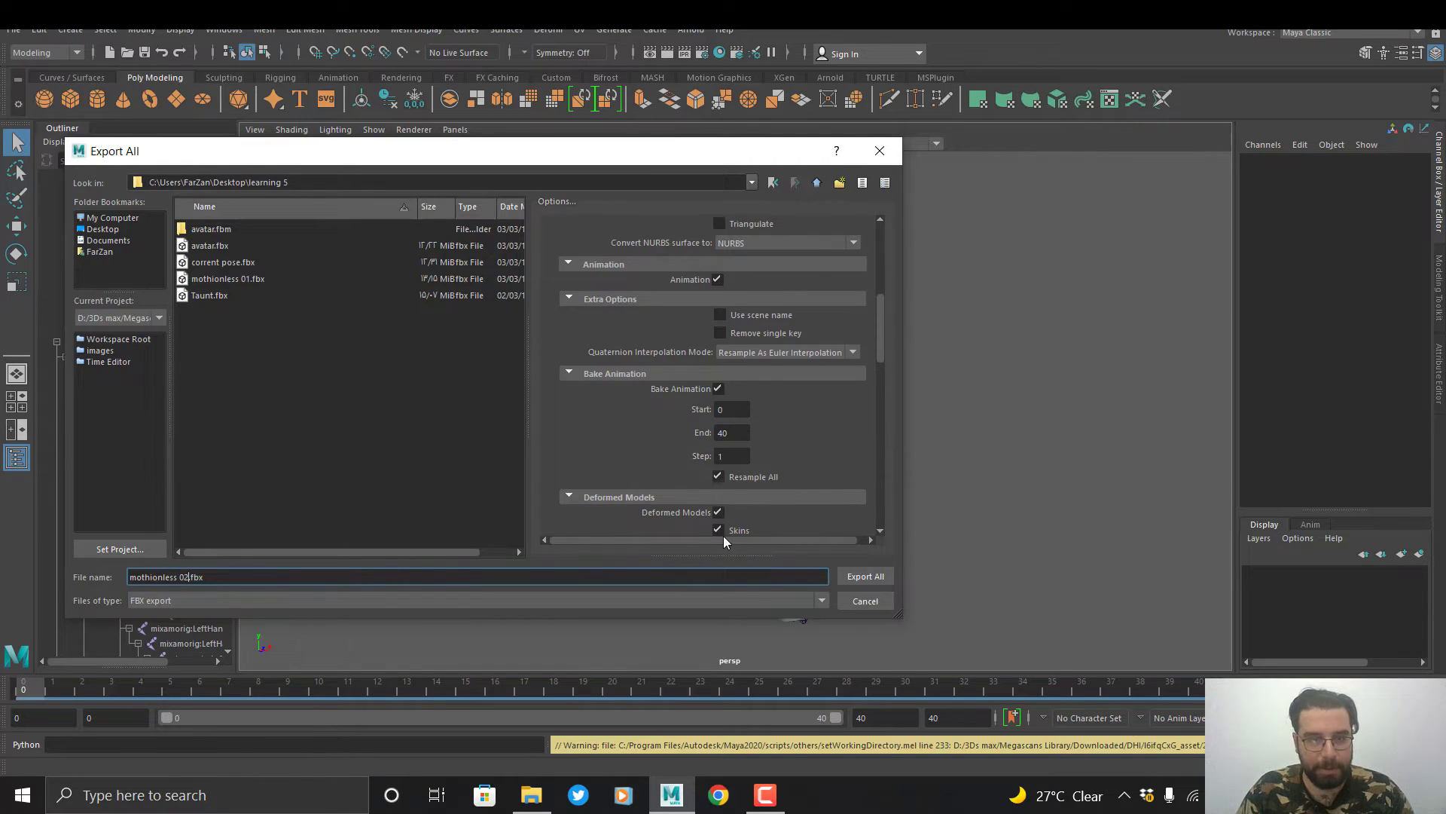
click(864, 576)
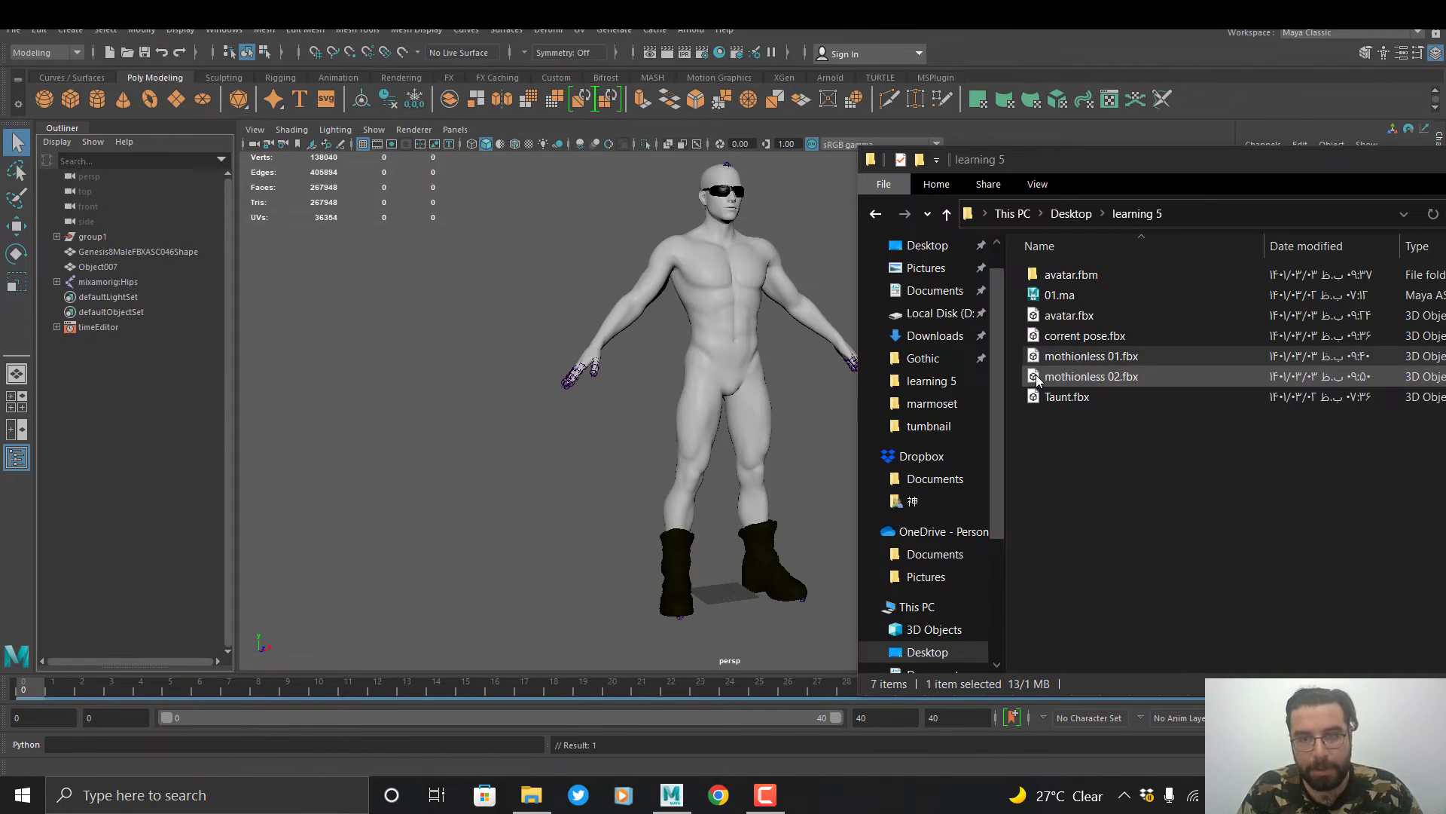
- Return to Maya and switch the workspace to Animation
drag(1014, 354, 1073, 399)
click(1079, 455)
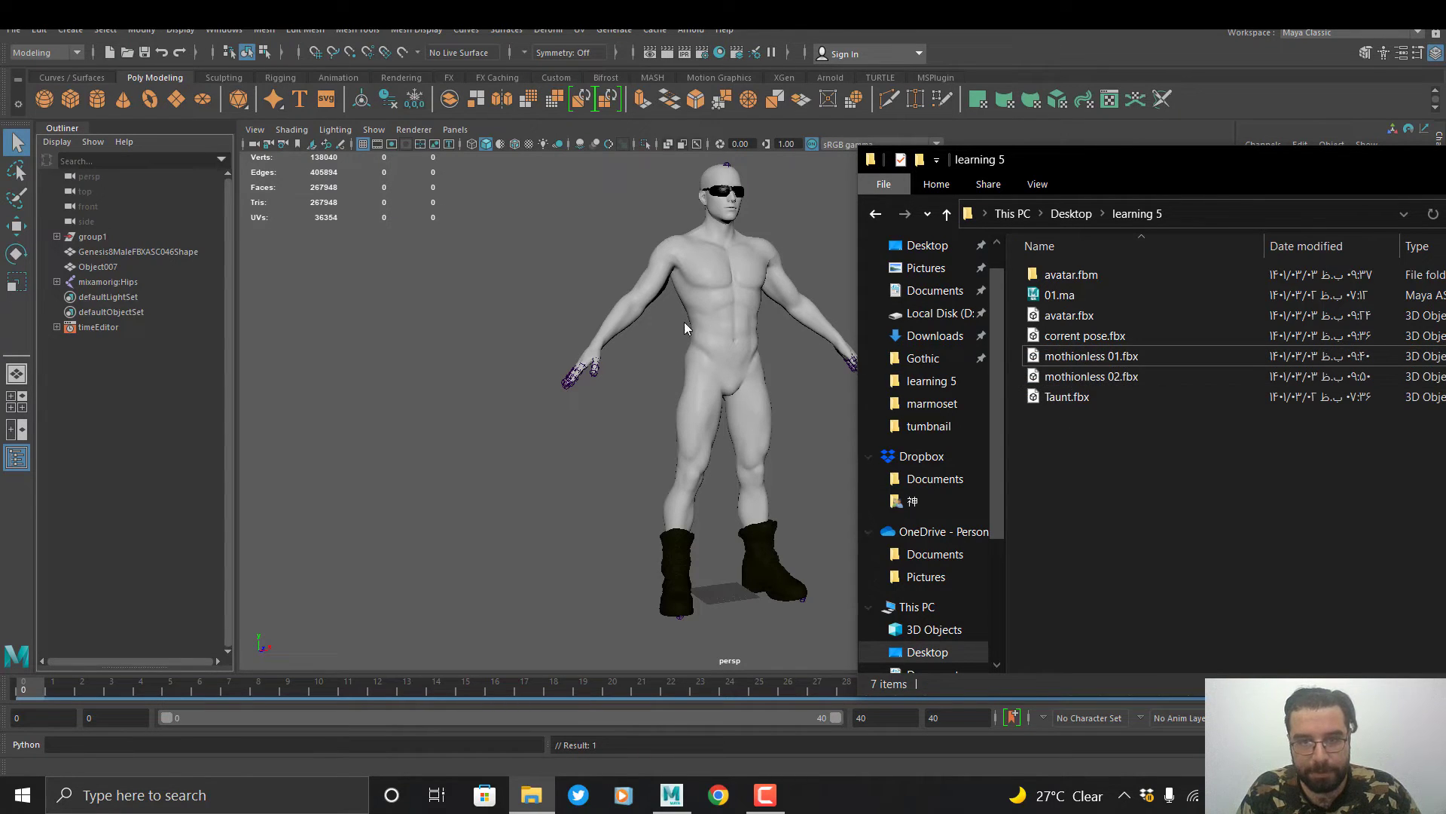
click(686, 372)
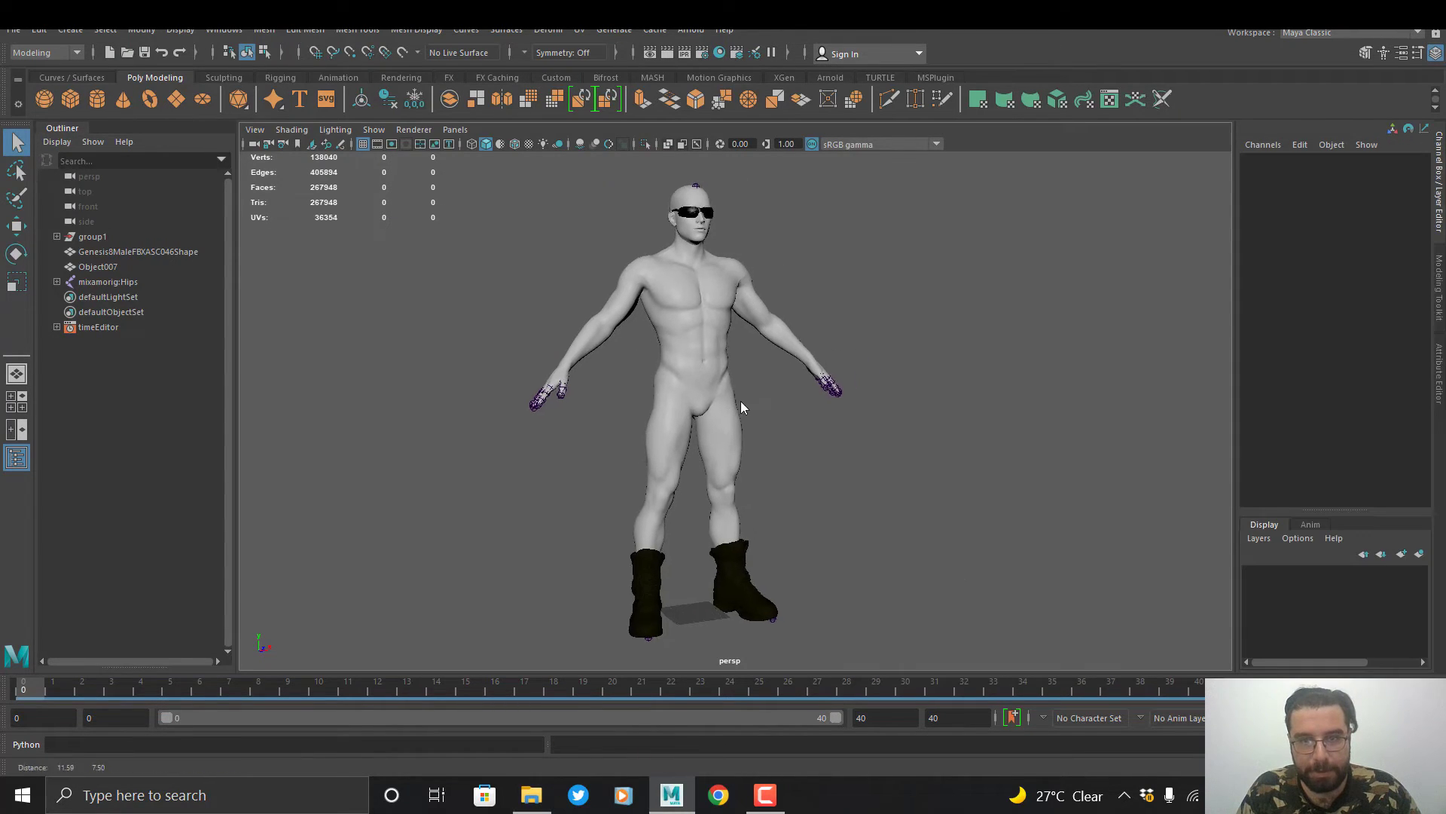
click(1313, 35)
click(1332, 189)
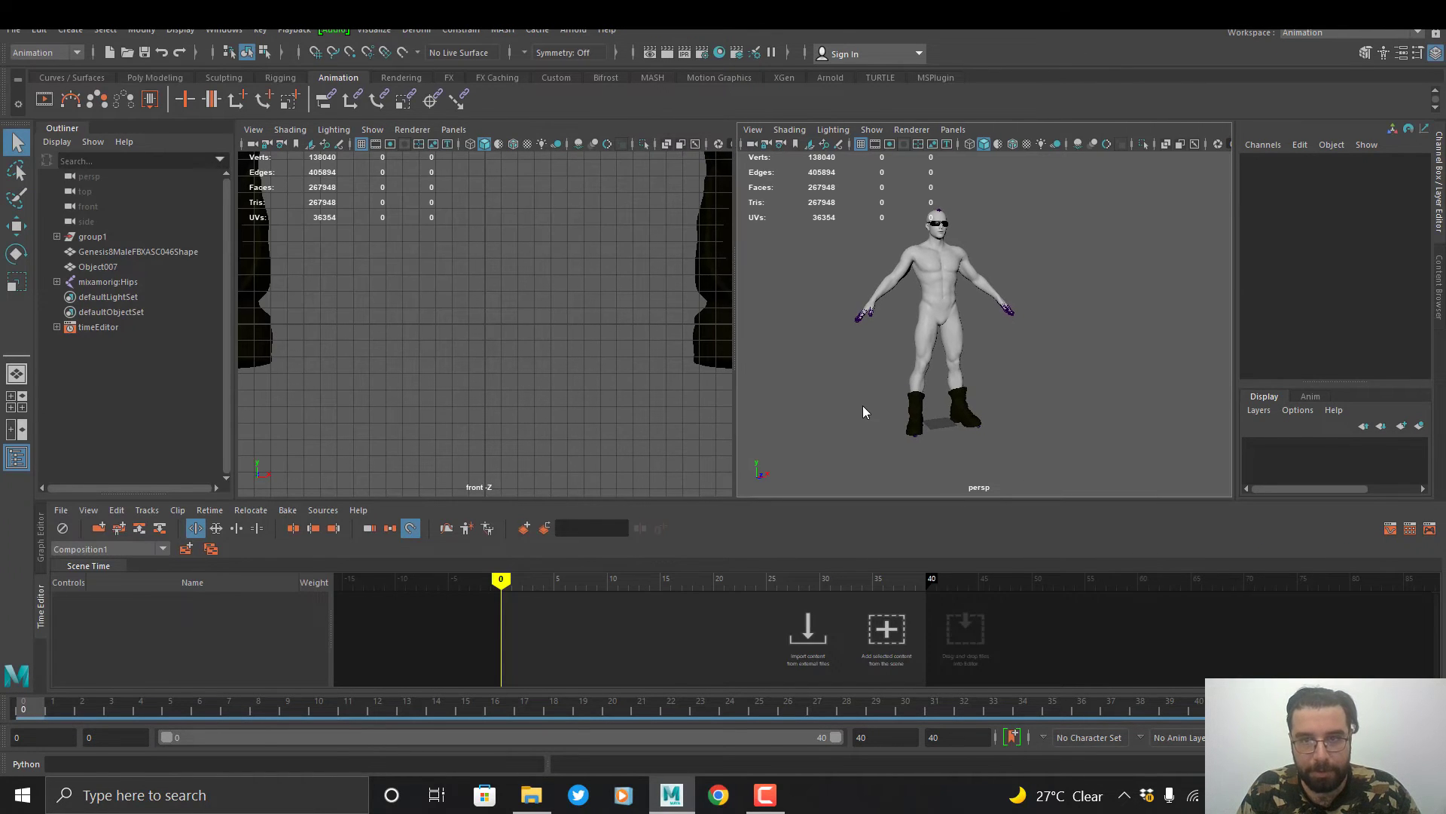
- Maximise the persp view, turn on XRay Joints, and select the mixamorig:Hips joint
key(space)
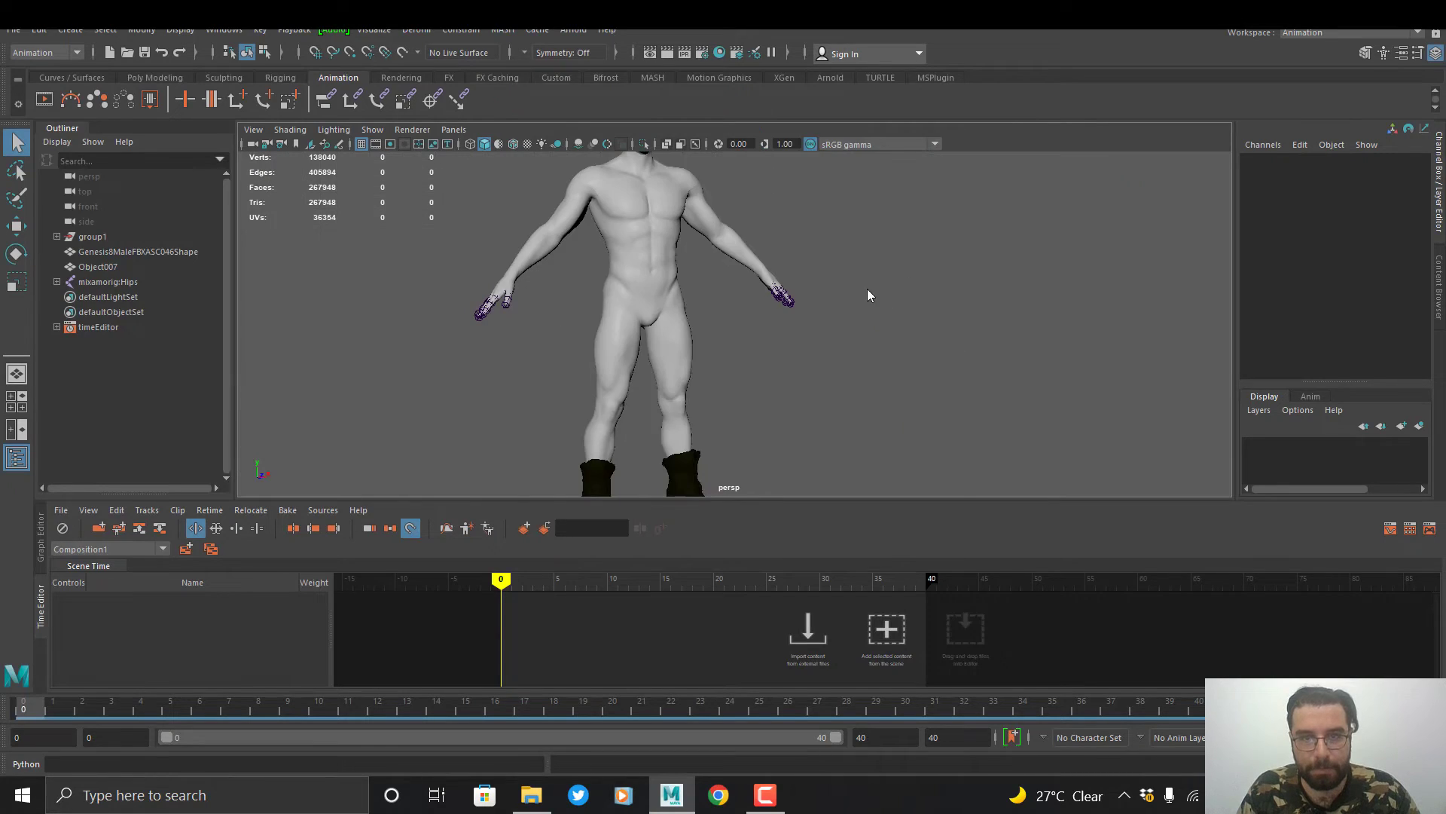
alt+middle_drag(866, 292, 917, 351)
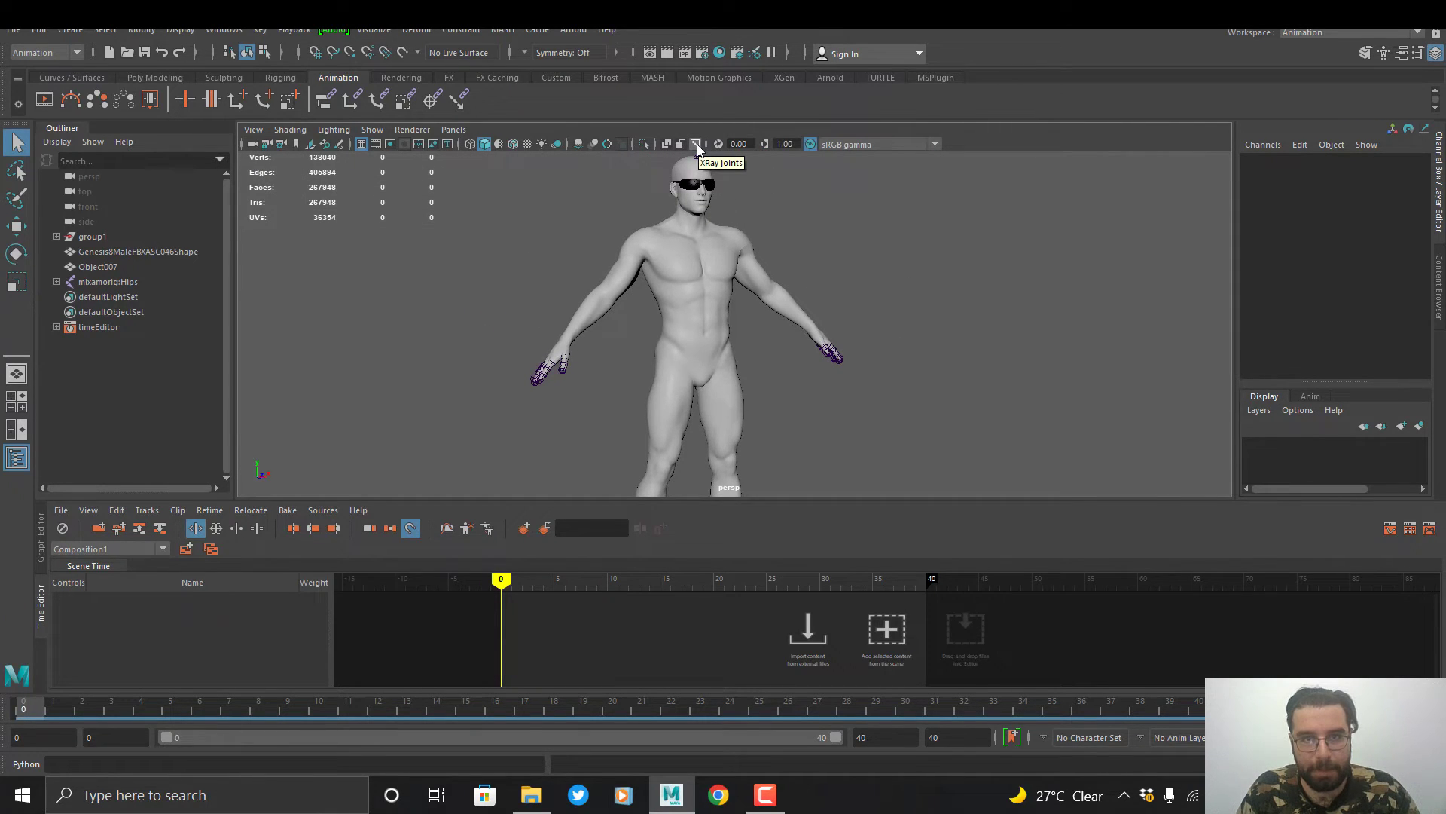
click(698, 143)
alt+drag(794, 300, 900, 343)
click(753, 296)
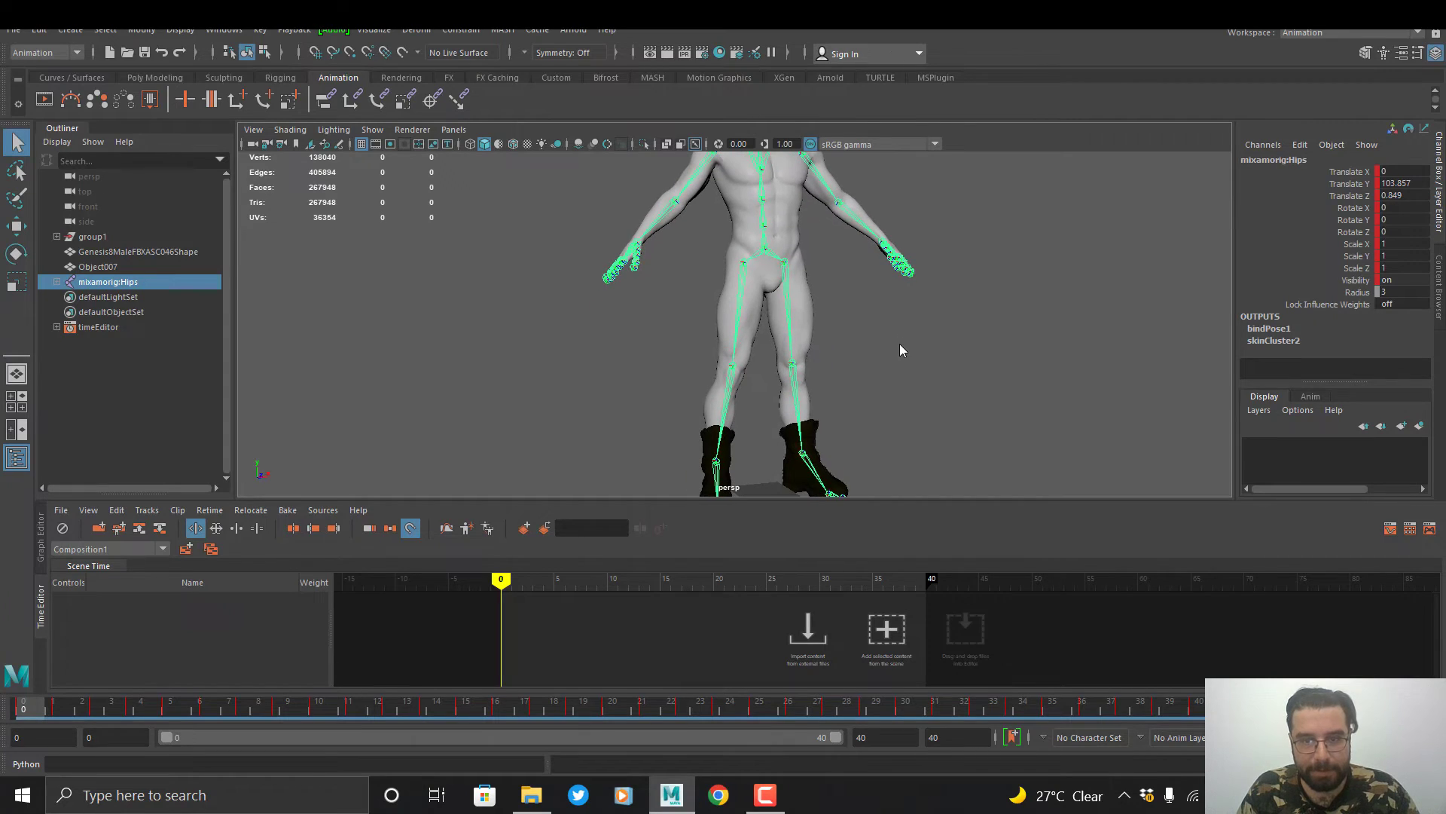
- Create anim_Clip1 from the selected skeleton, extend the range end to 95, and show the learning 5 folder
click(887, 627)
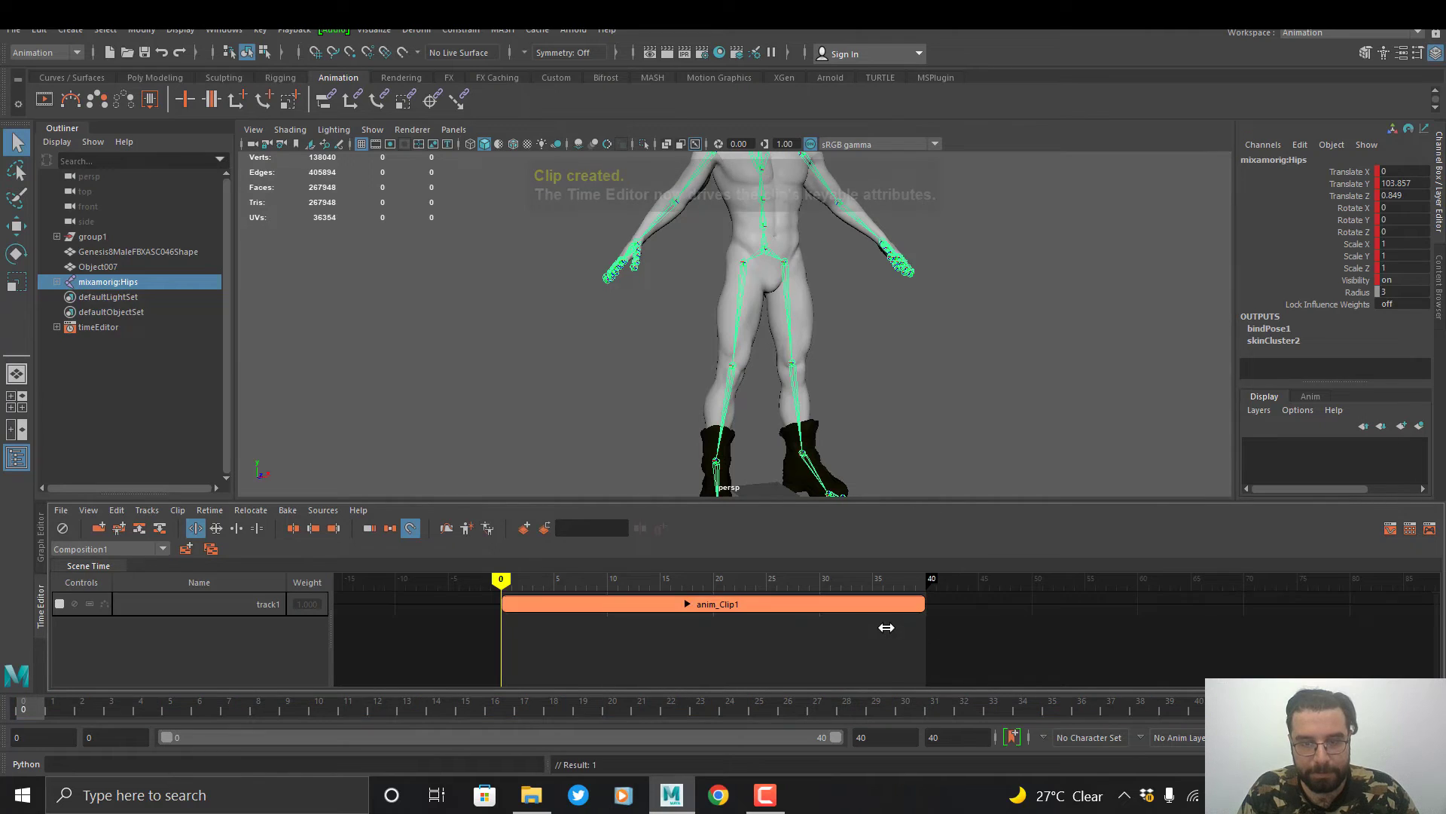
drag(500, 578, 721, 587)
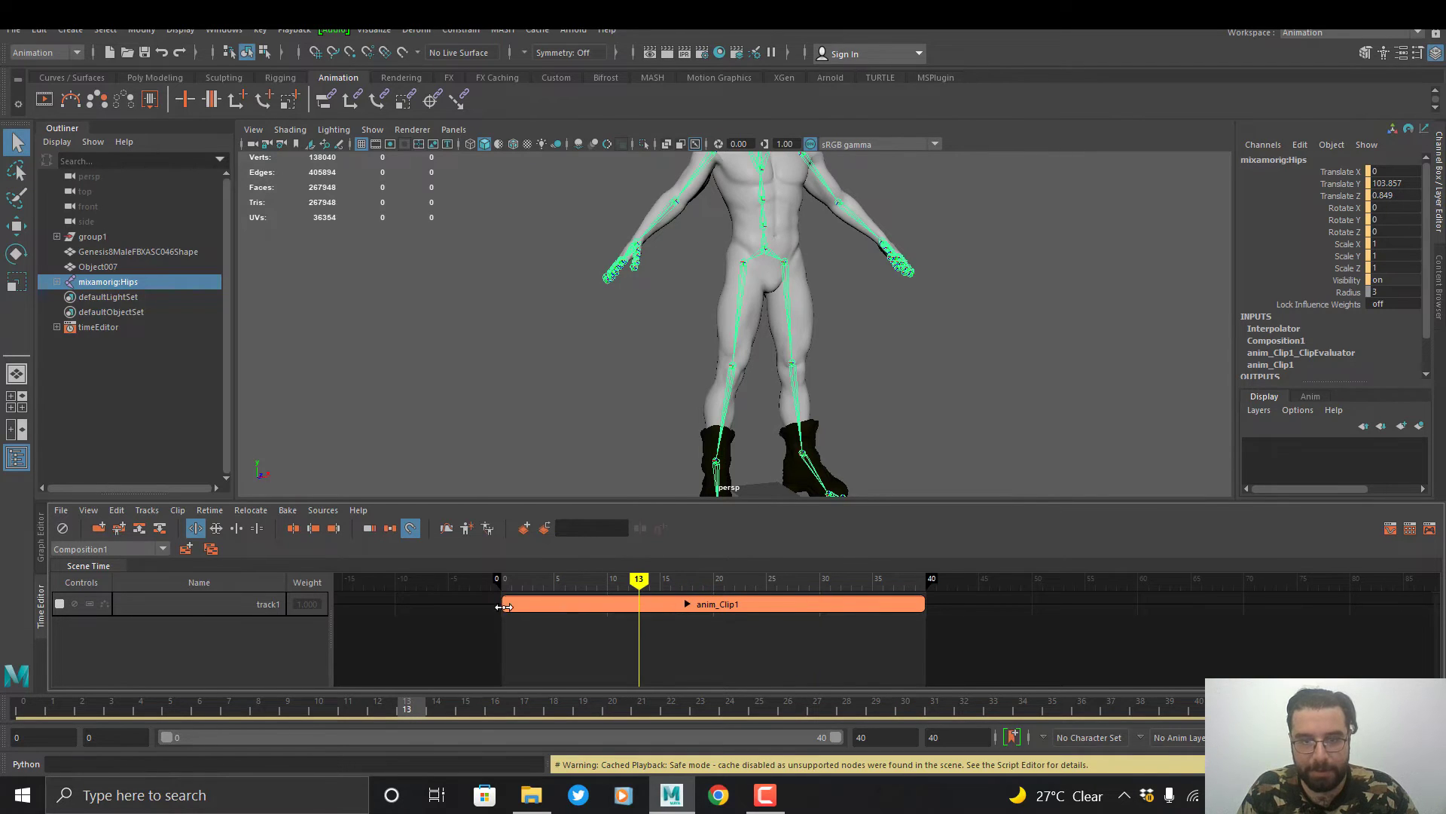
scroll(420, 631, down, 3)
drag(748, 578, 1119, 579)
drag(561, 579, 744, 579)
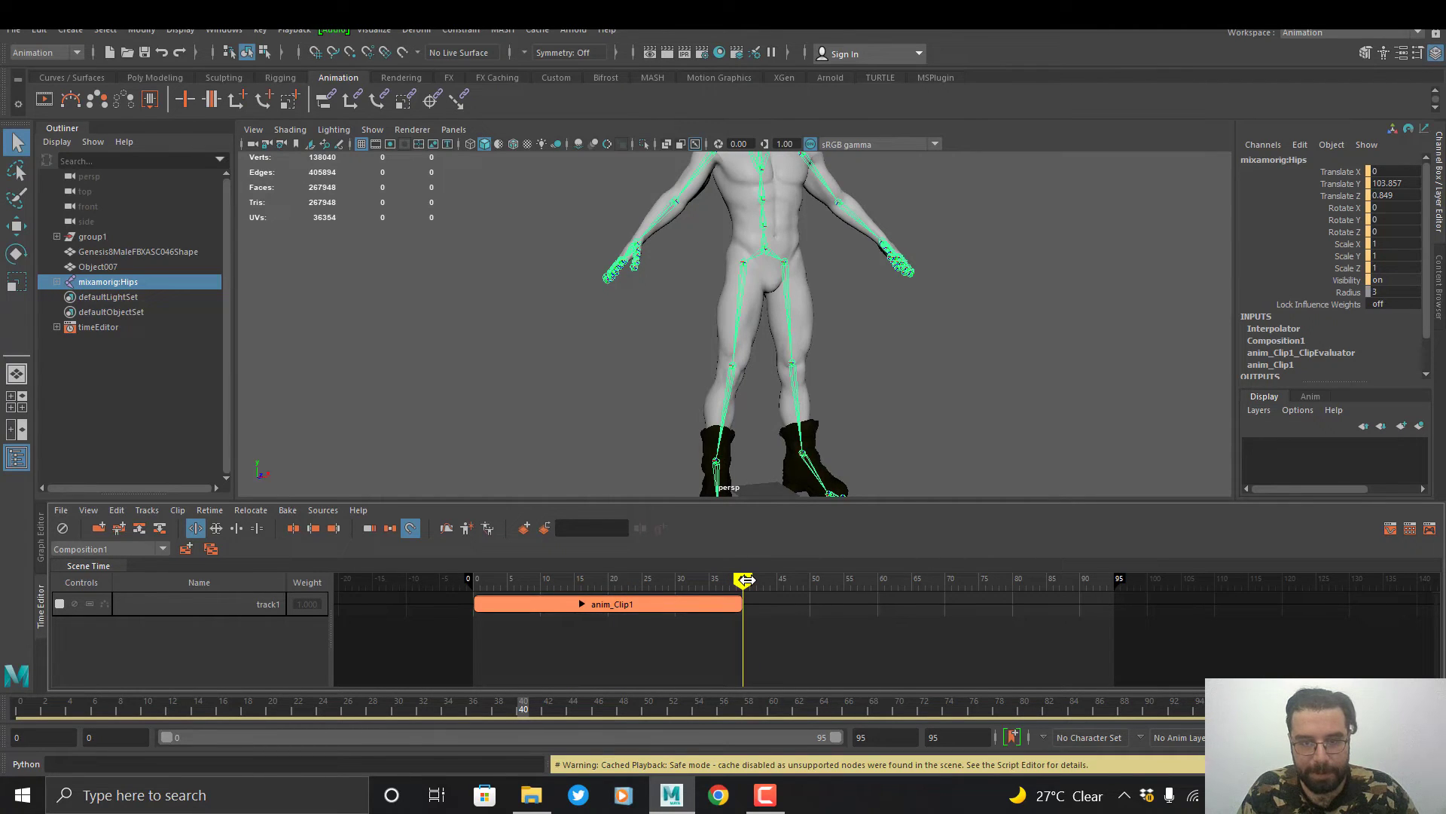
click(531, 795)
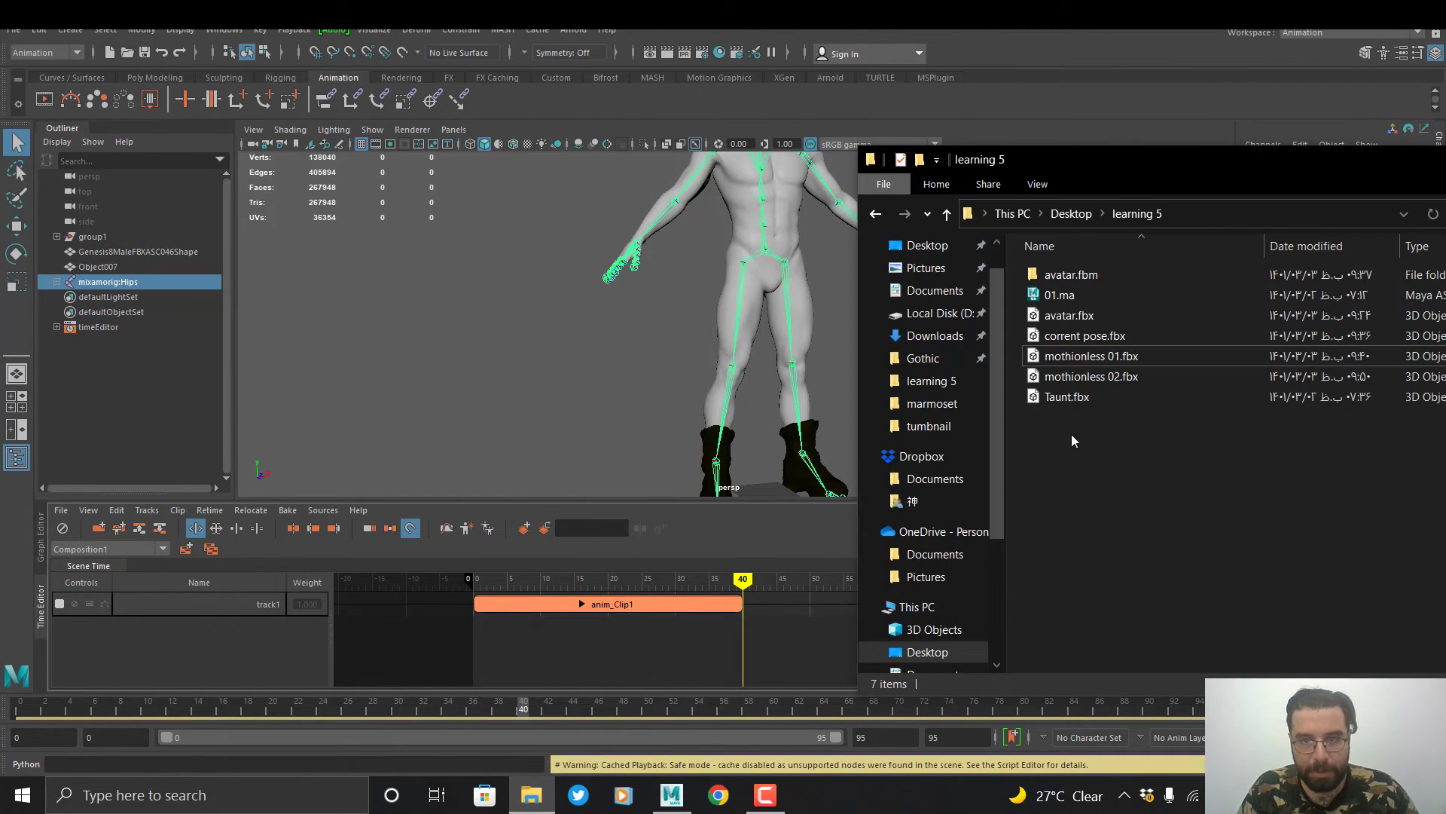
- Drop mothionless 02.fbx into the Time Editor and slide its clip over anim_Clip1
drag(1064, 377, 774, 614)
drag(774, 614, 772, 612)
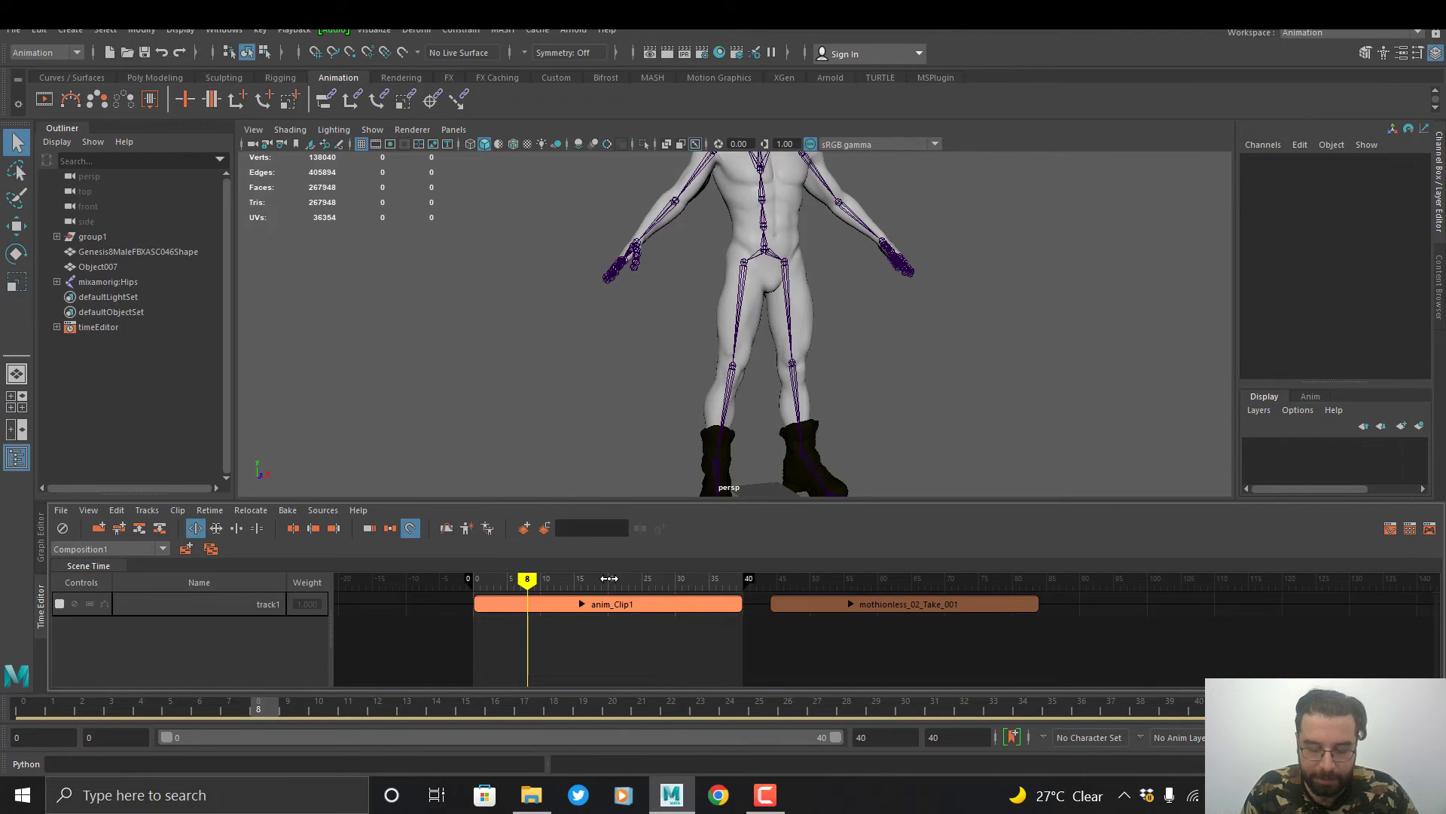
click(813, 610)
drag(841, 607, 599, 606)
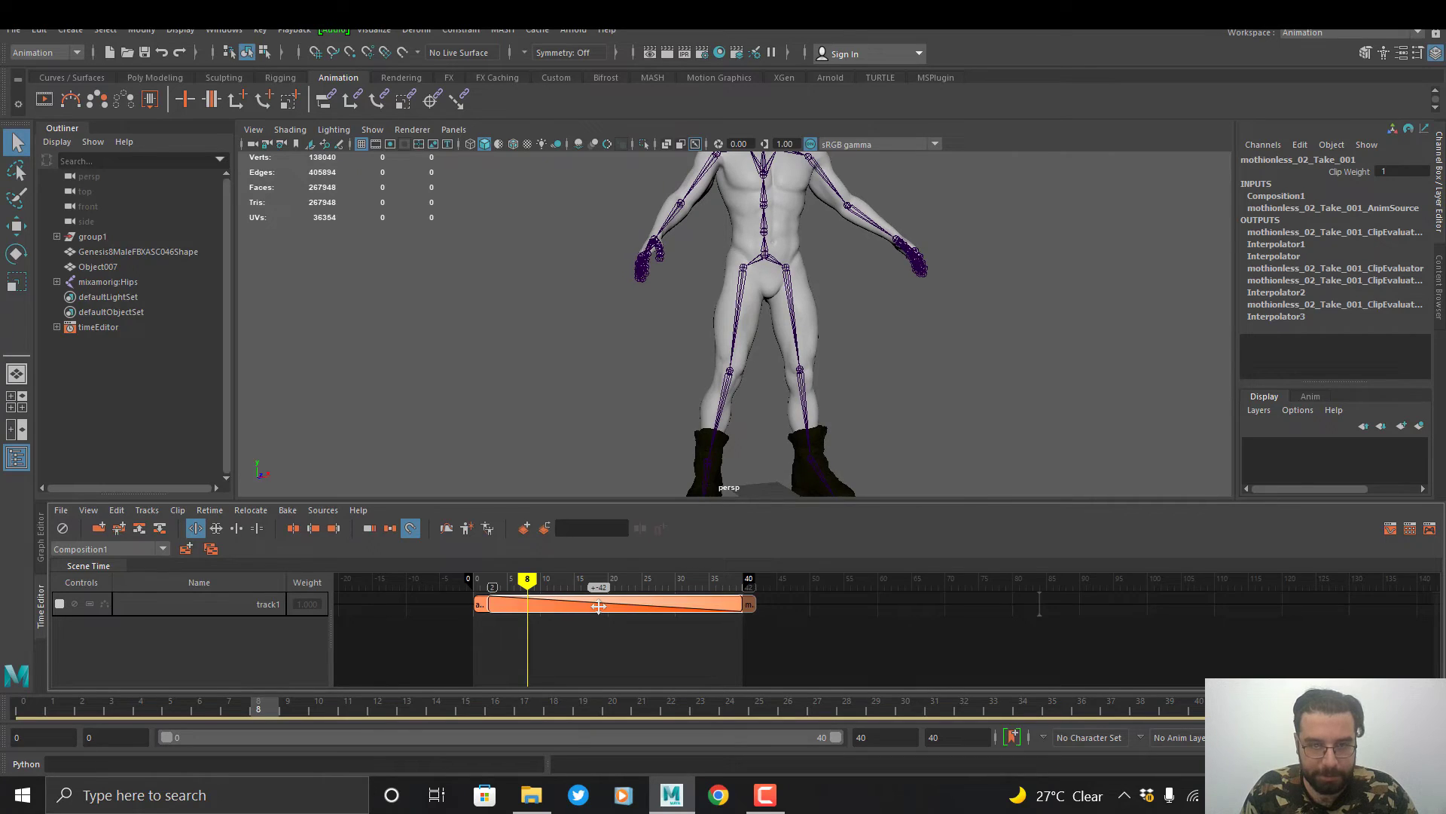
- Scrub from frame 0 through the blend into the boxing stance, undoing the last clip edit
drag(515, 577, 476, 580)
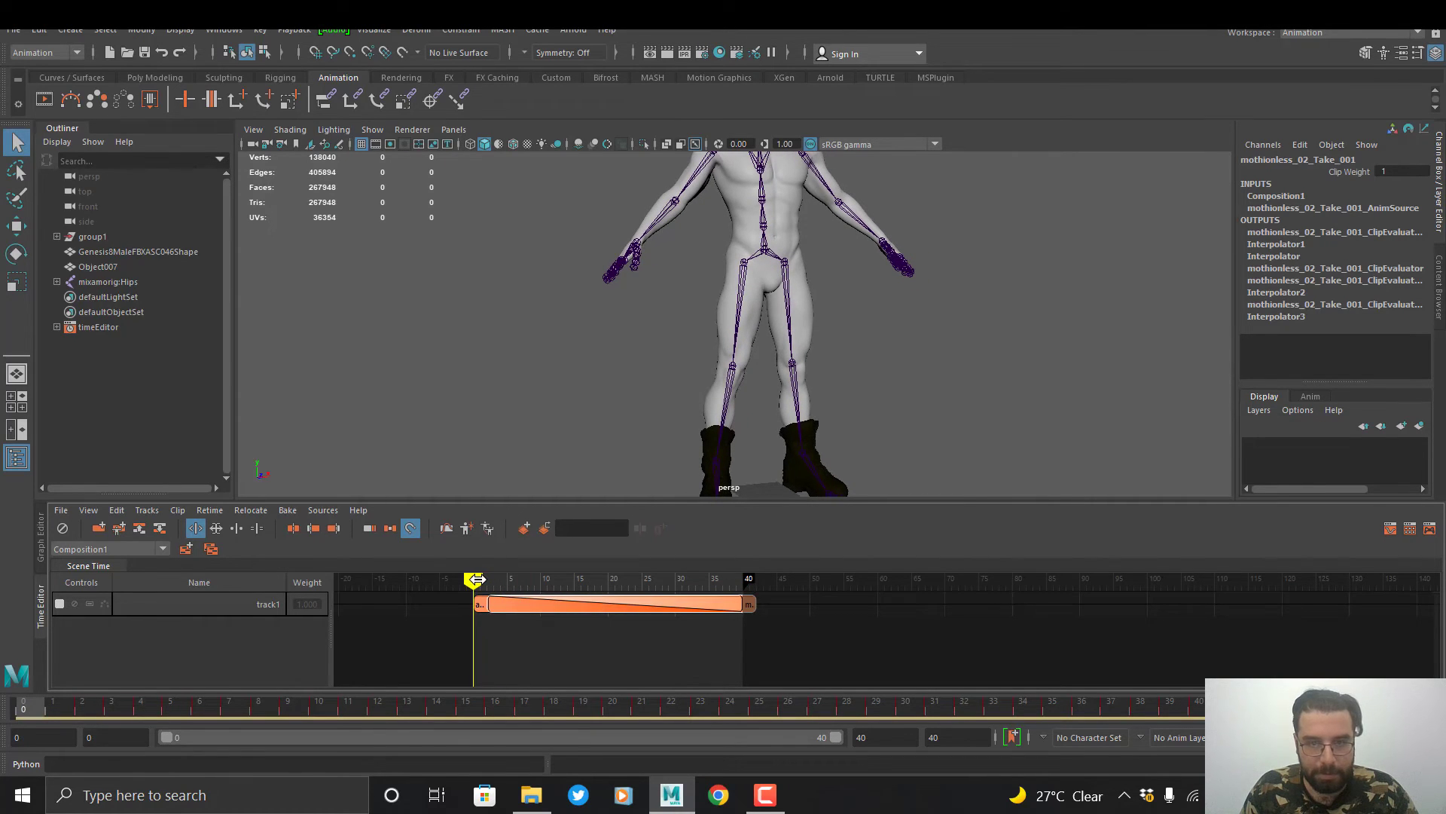
scroll(850, 400, down, 4)
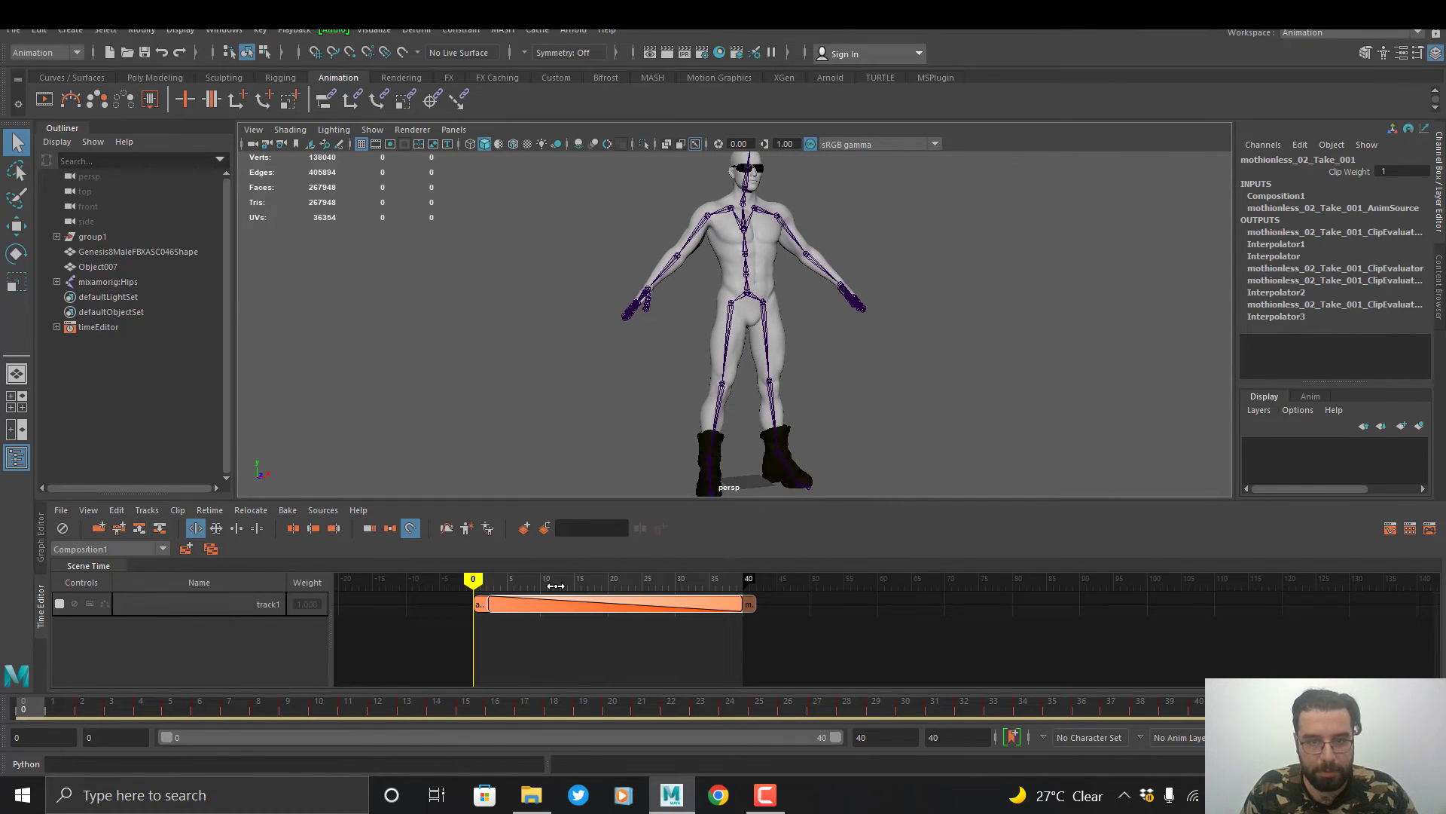
drag(474, 579, 751, 581)
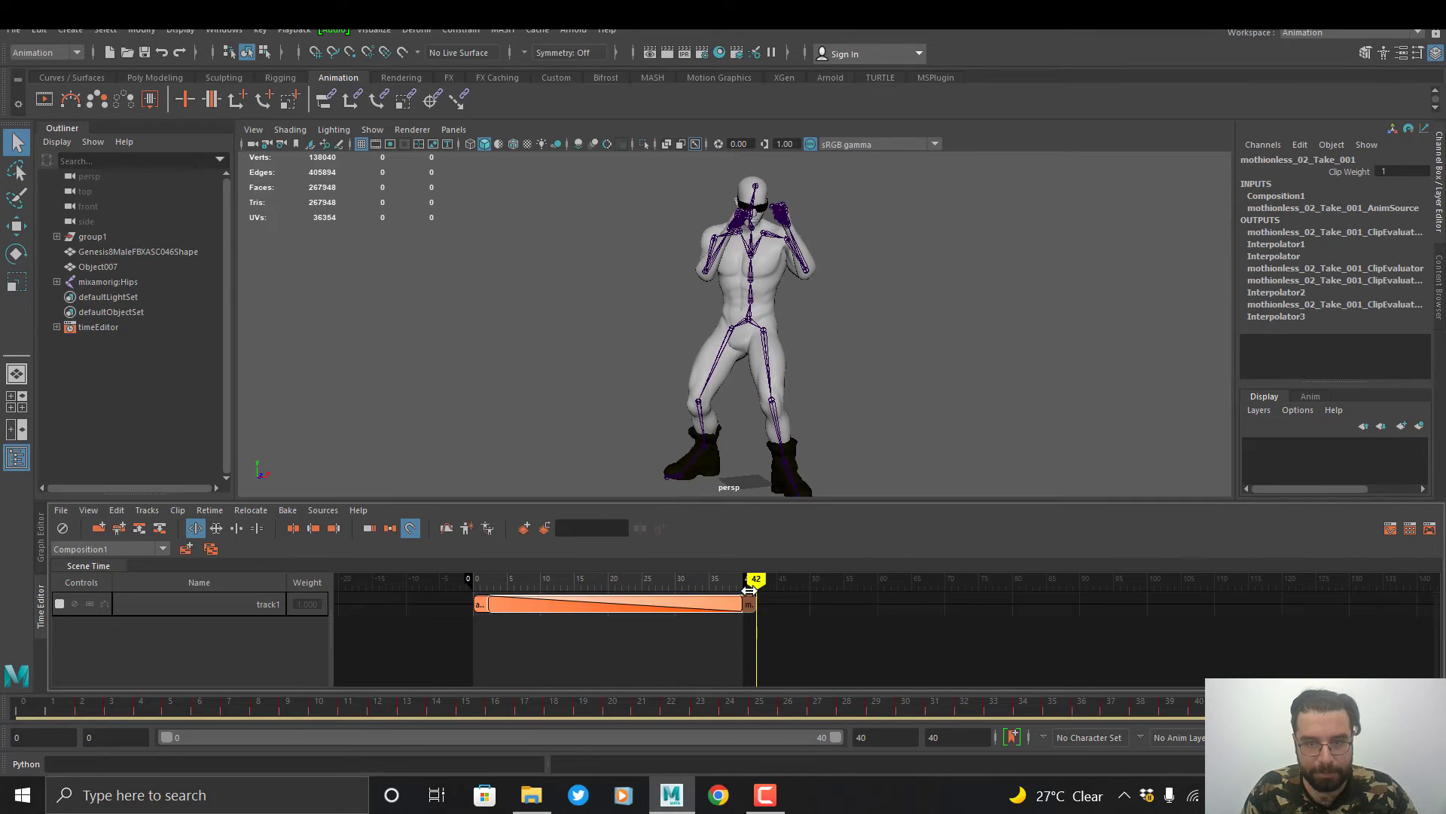
key(ctrl+z)
click(531, 794)
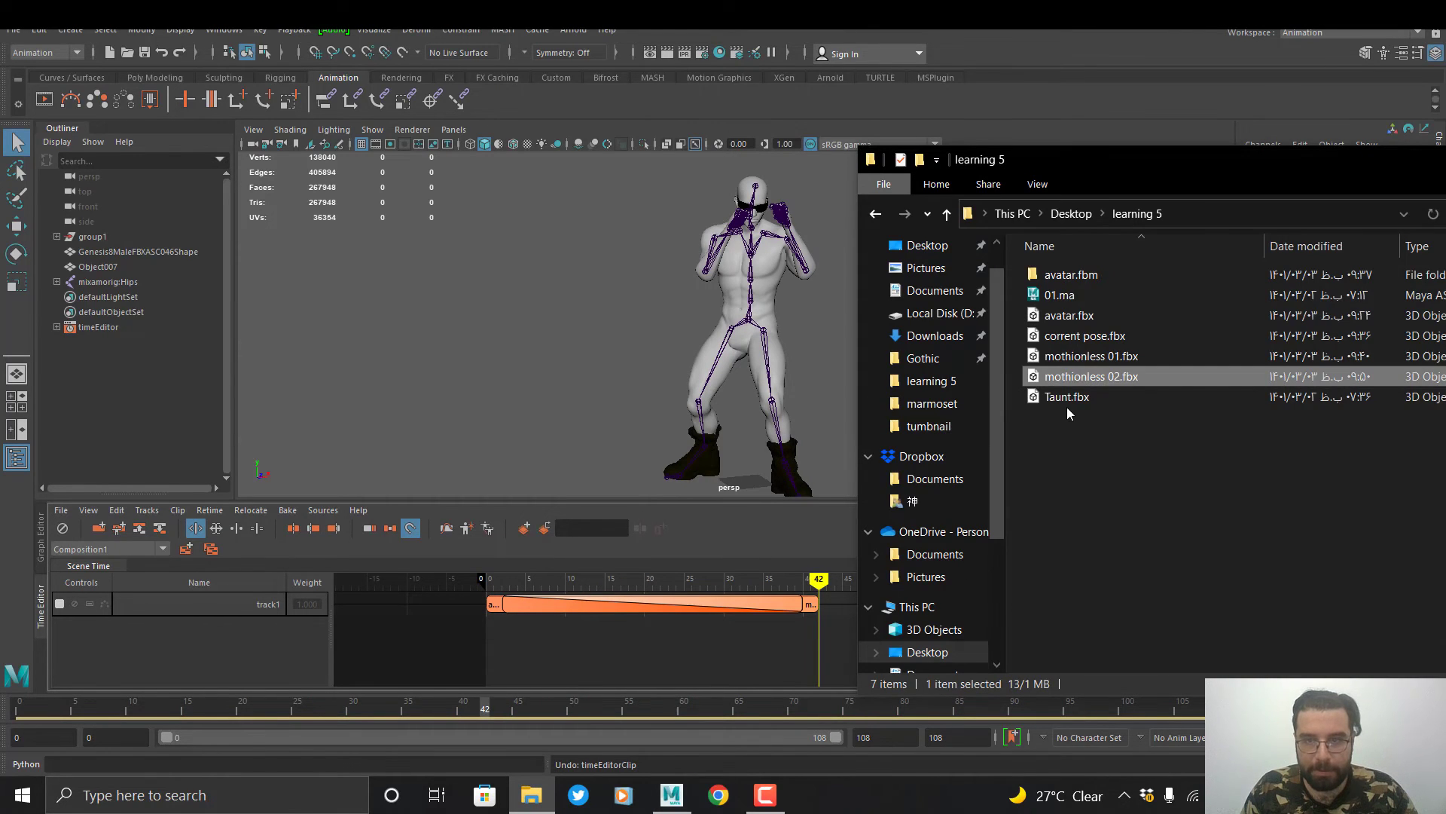
- Add Taunt.fbx to track1 and place its clip at frame 42
drag(1097, 178, 1331, 194)
drag(1300, 413, 857, 603)
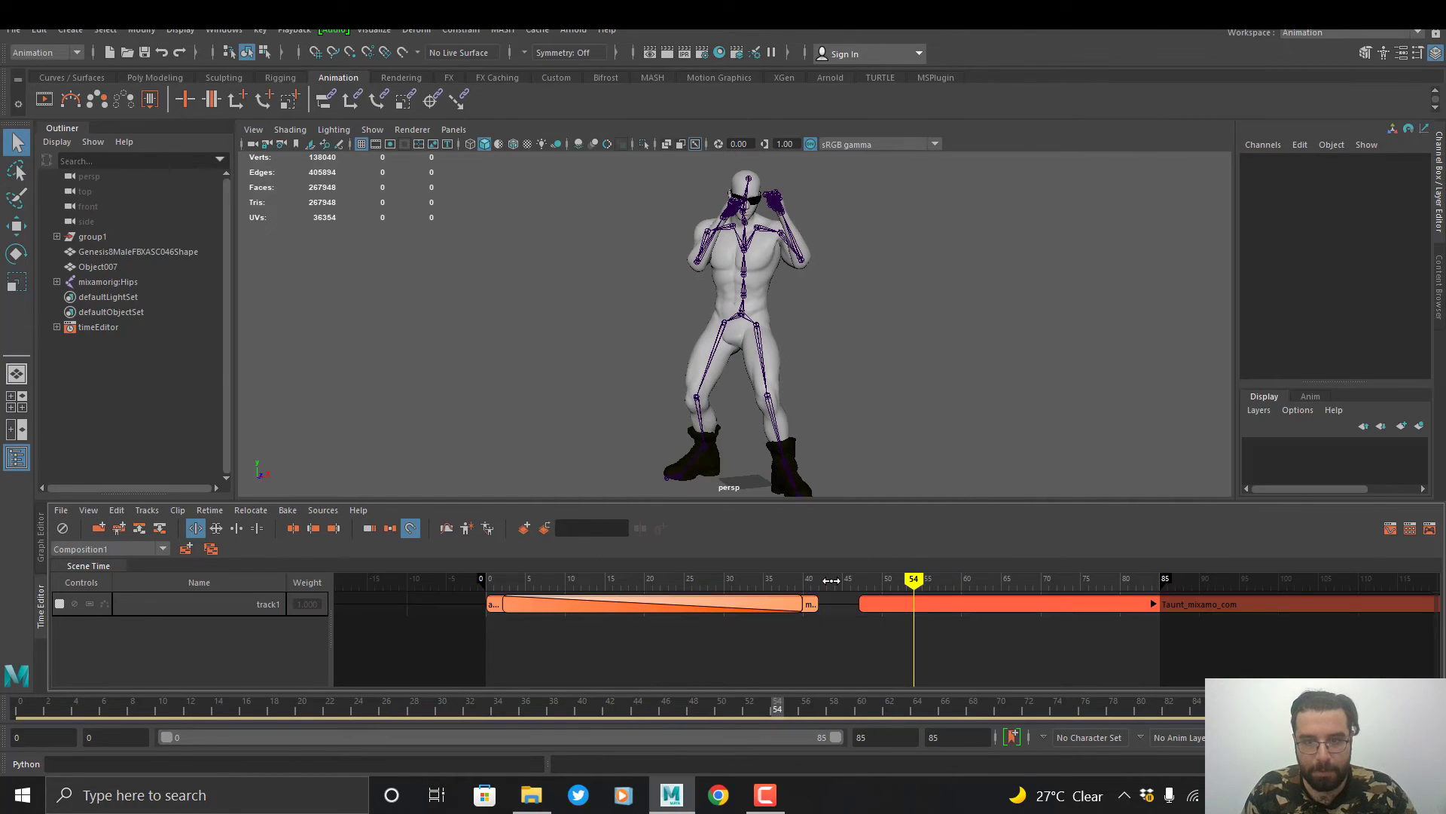
drag(1042, 602, 1008, 603)
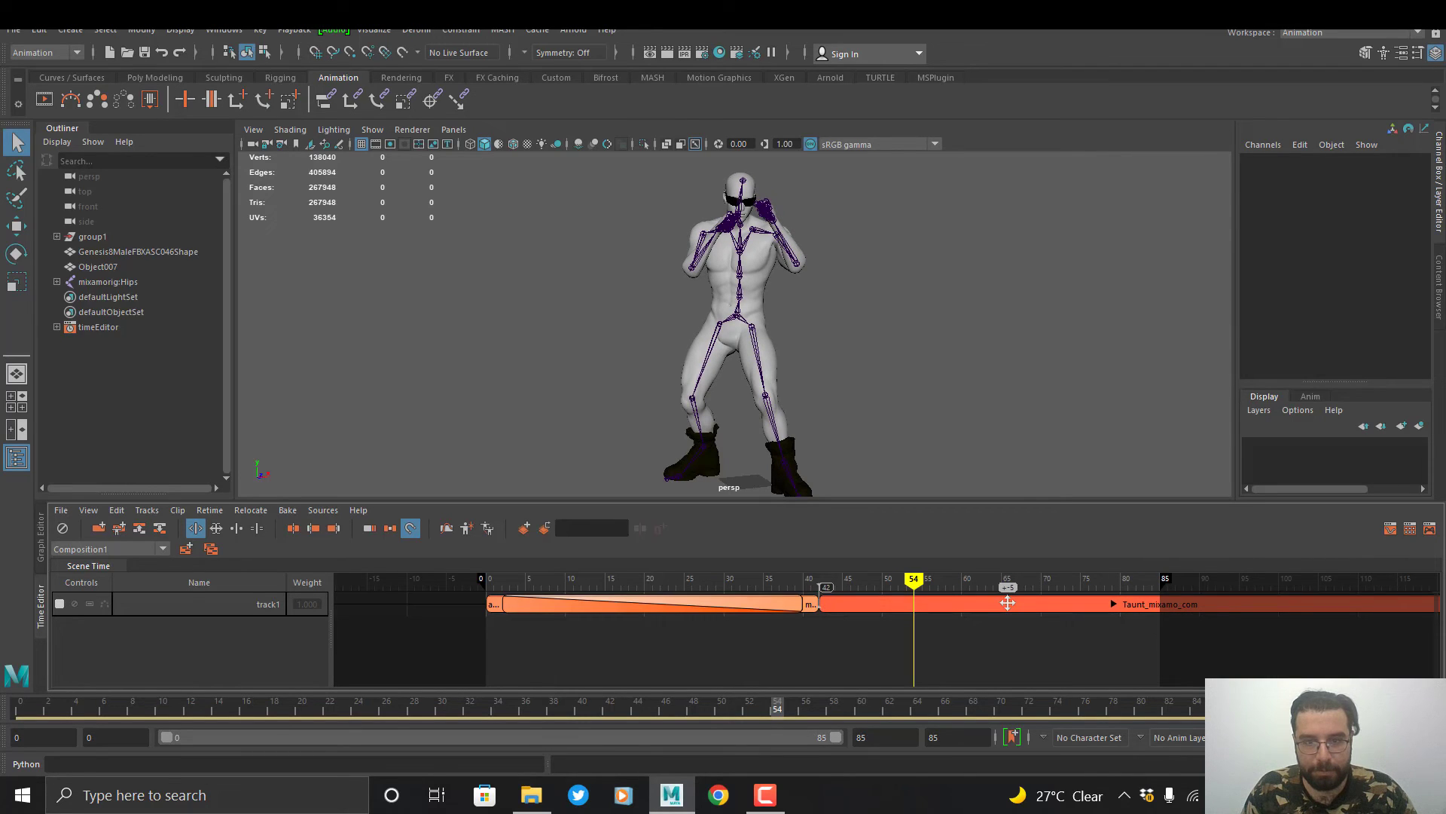
drag(1008, 603, 1008, 603)
- Review the transition and extend the playback range end to frame 209
drag(815, 591, 787, 579)
drag(657, 579, 944, 581)
scroll(538, 623, down, 2)
alt+middle_drag(537, 624, 837, 604)
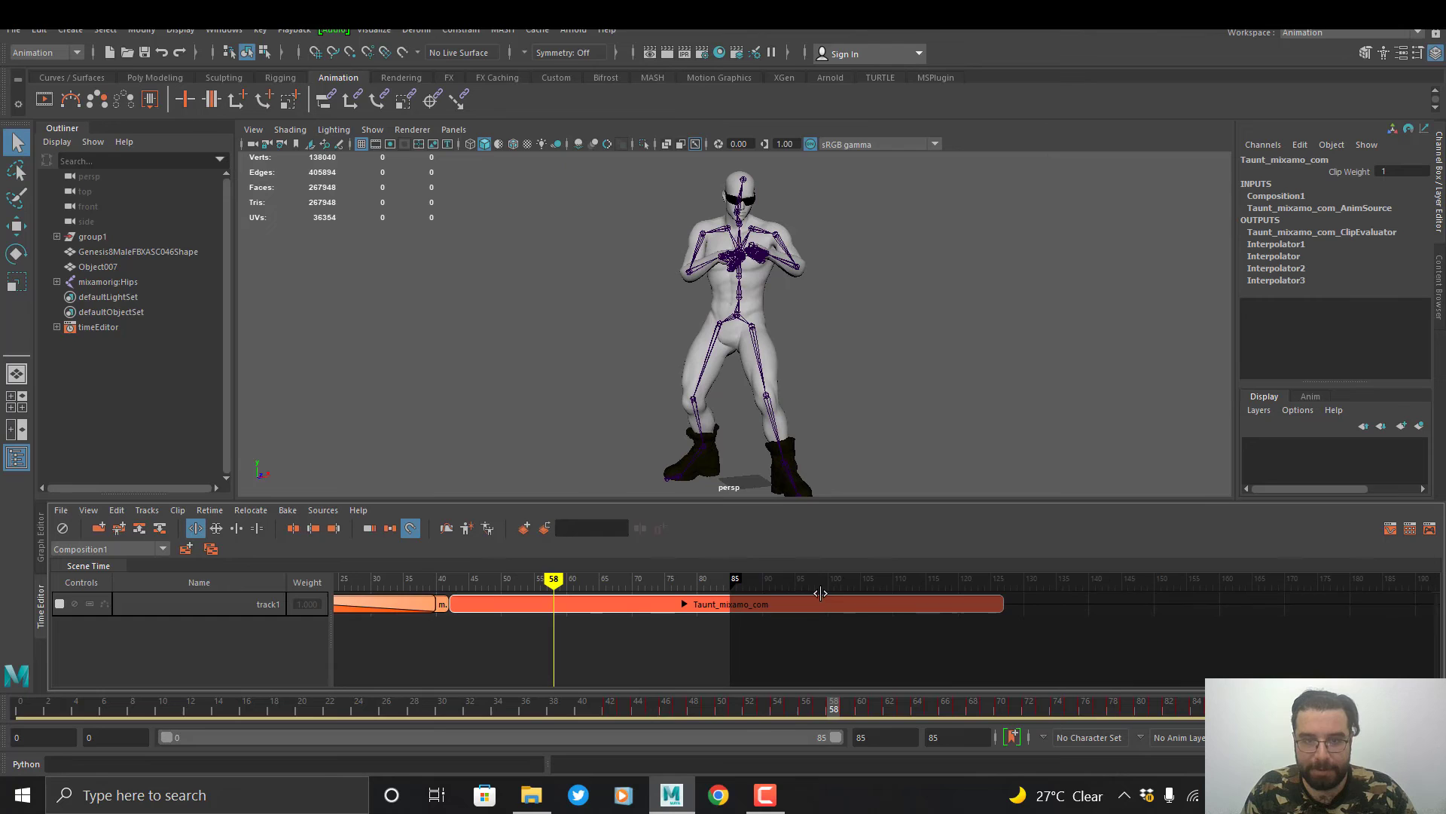
drag(734, 580, 1310, 585)
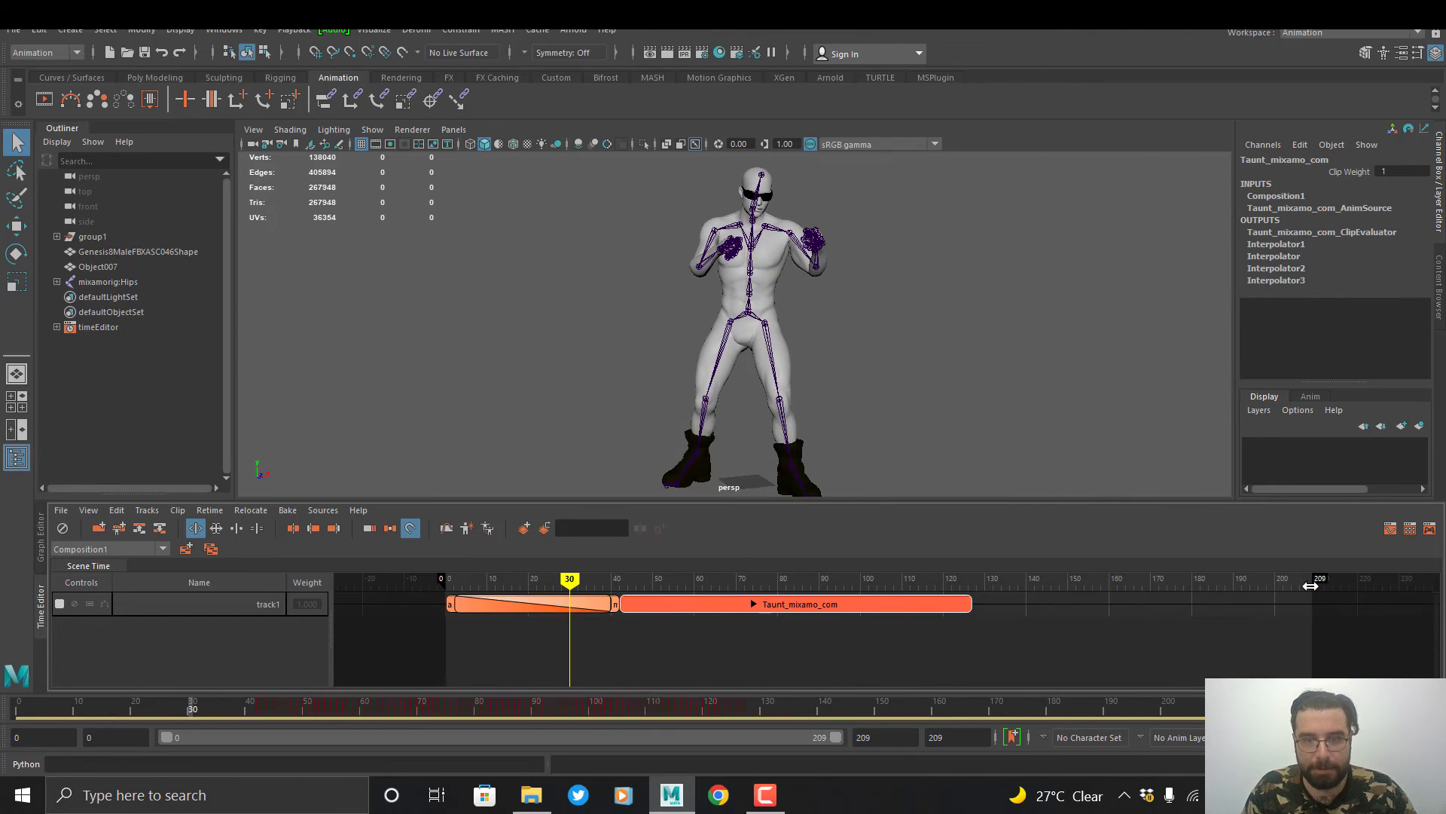
right_click(746, 603)
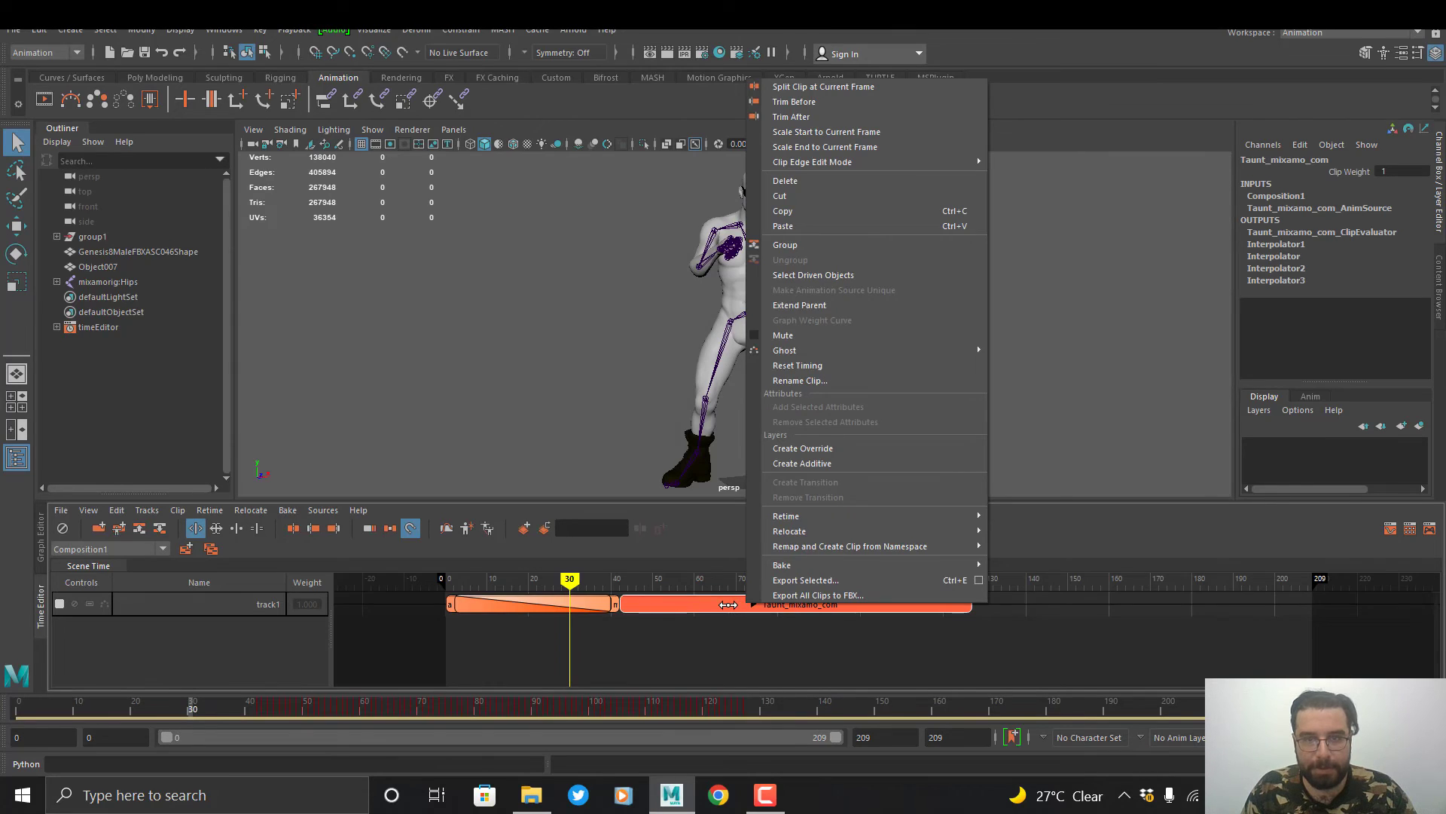
- Copy the Taunt clip and paste it onto track1 at frame 127, right after the original
click(798, 212)
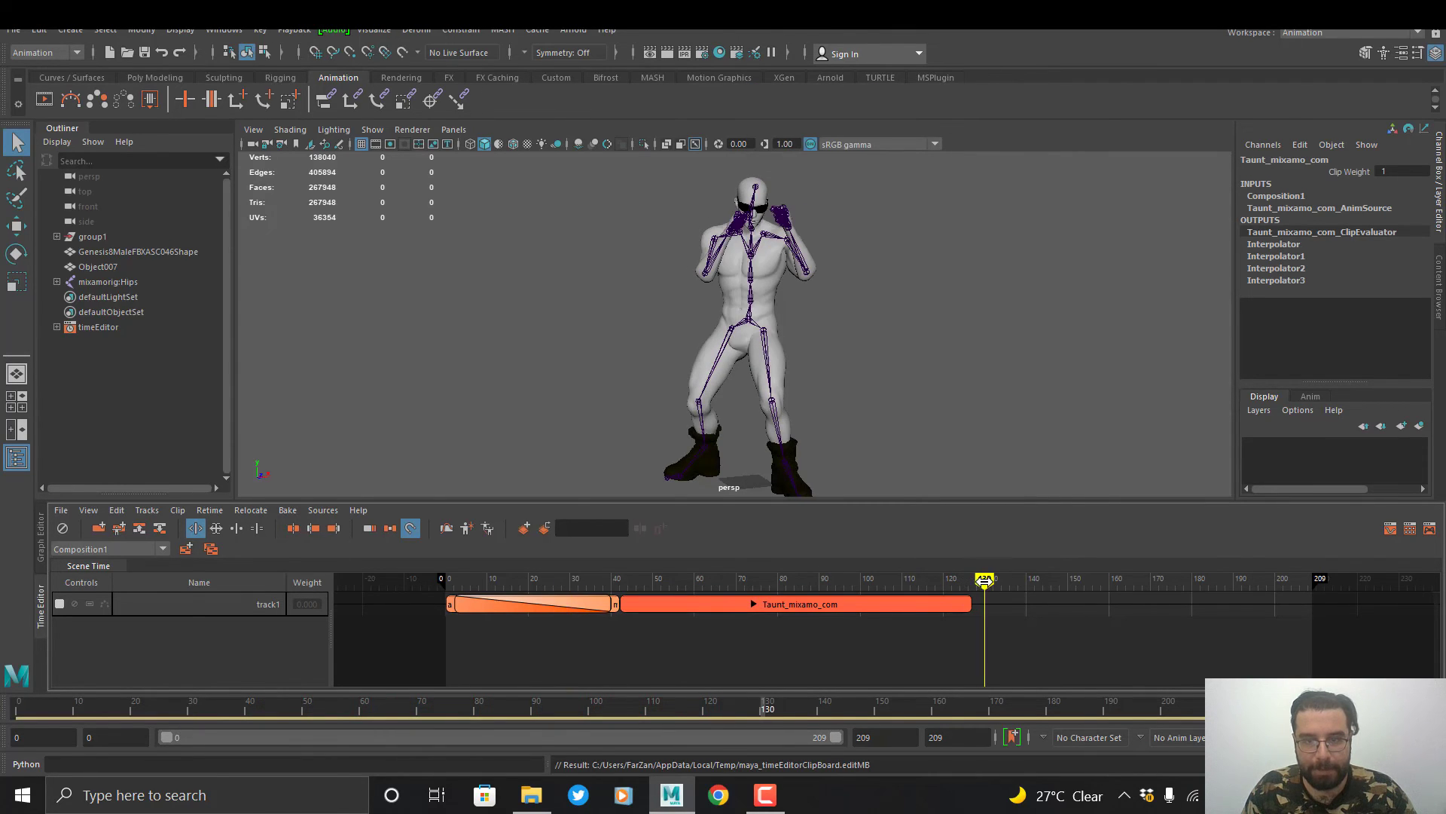
right_click(990, 600)
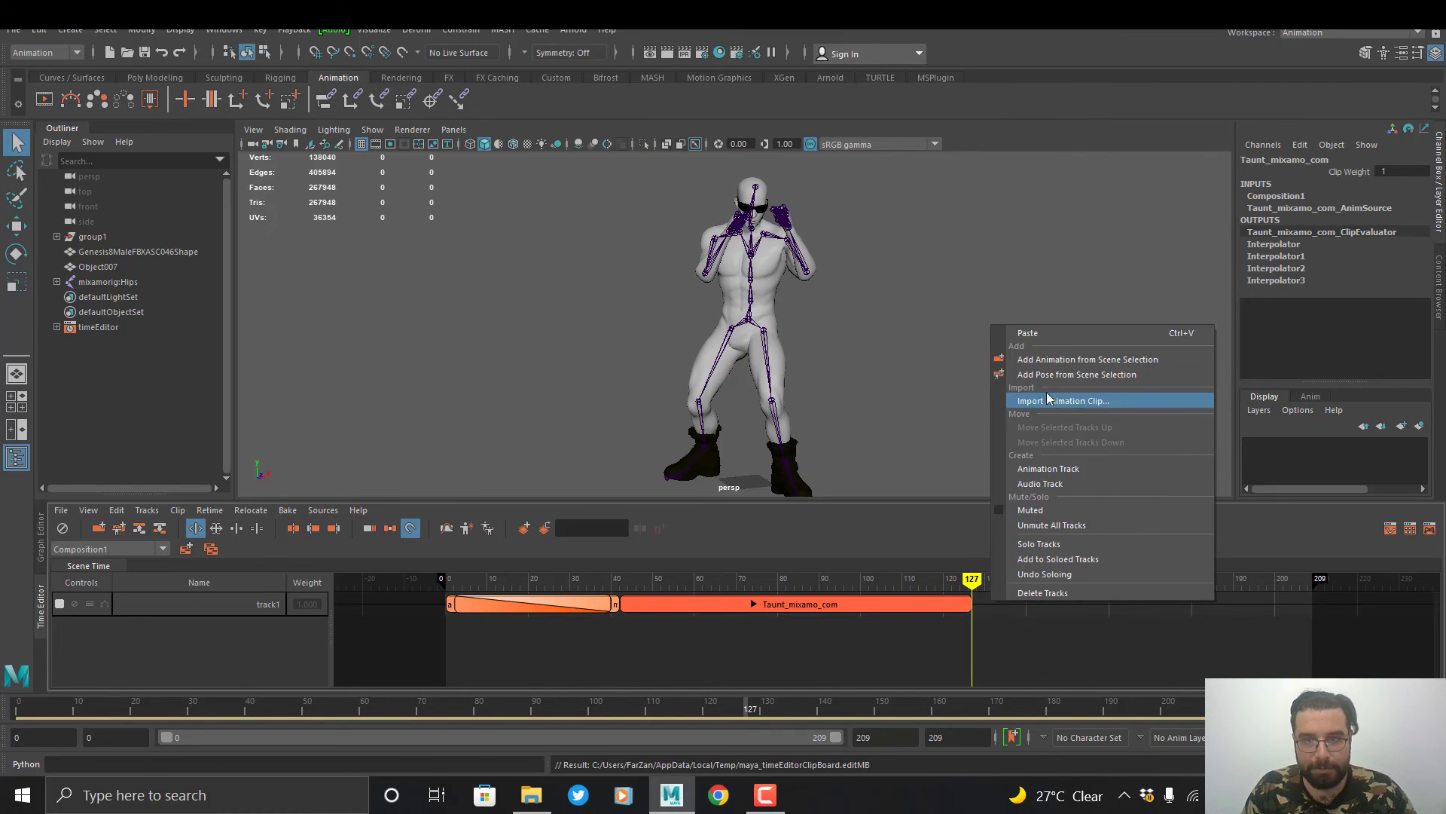
click(1043, 333)
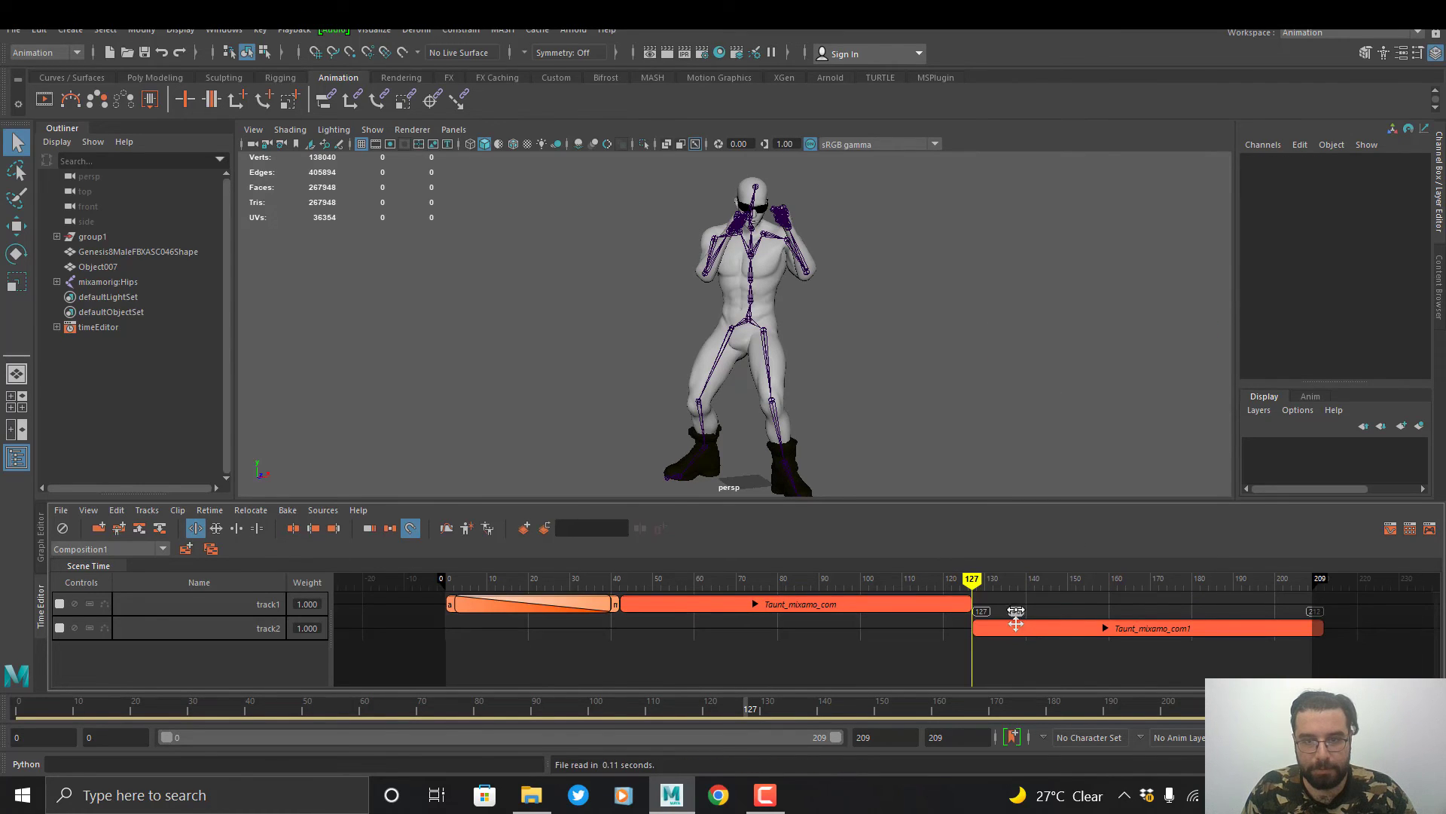
drag(1017, 622, 1015, 601)
- Extend the composition end to frame 212 after reviewing the taunt motion
drag(736, 578, 760, 579)
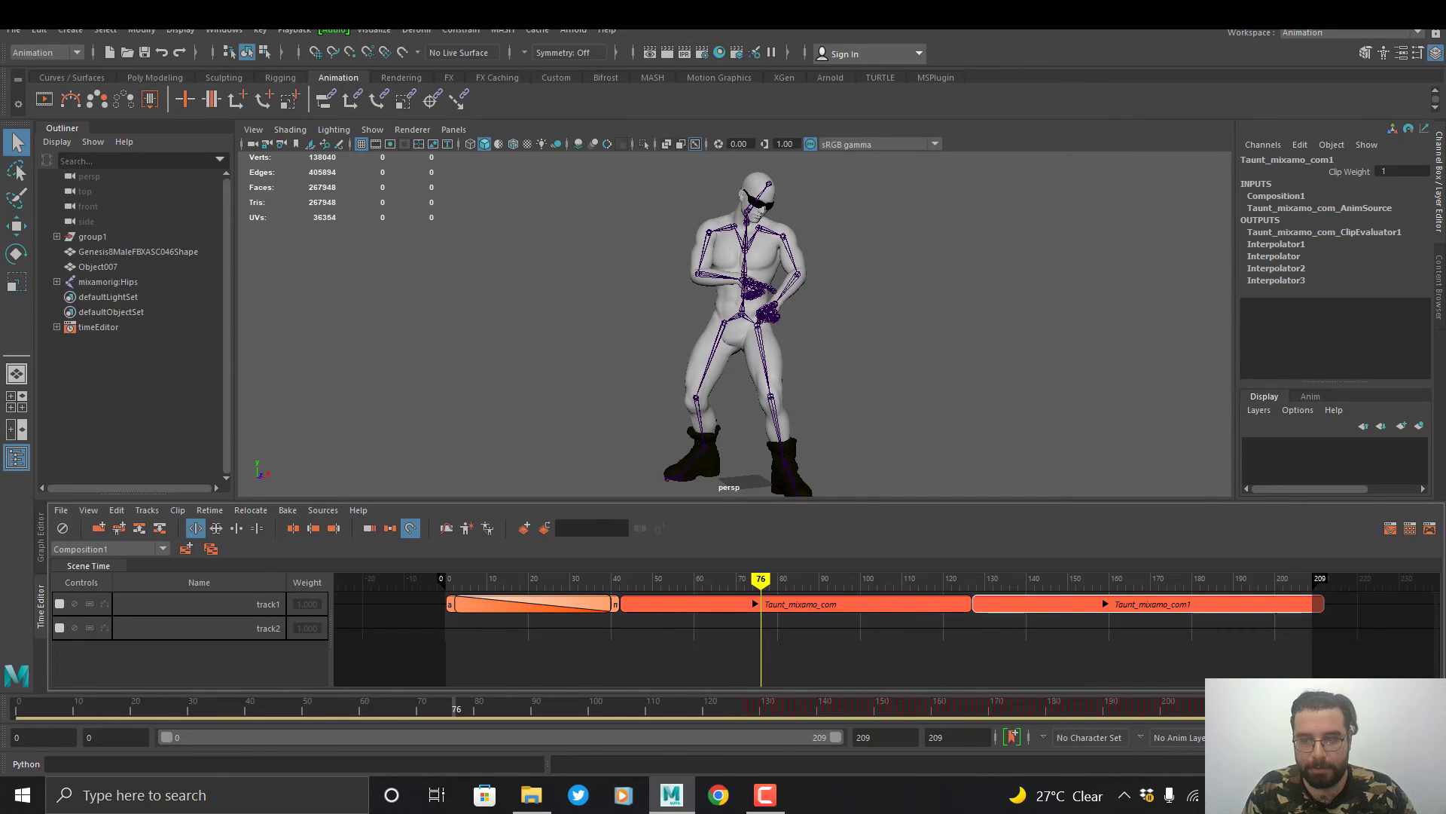
scroll(1320, 579, up, 5)
drag(1320, 579, 1279, 580)
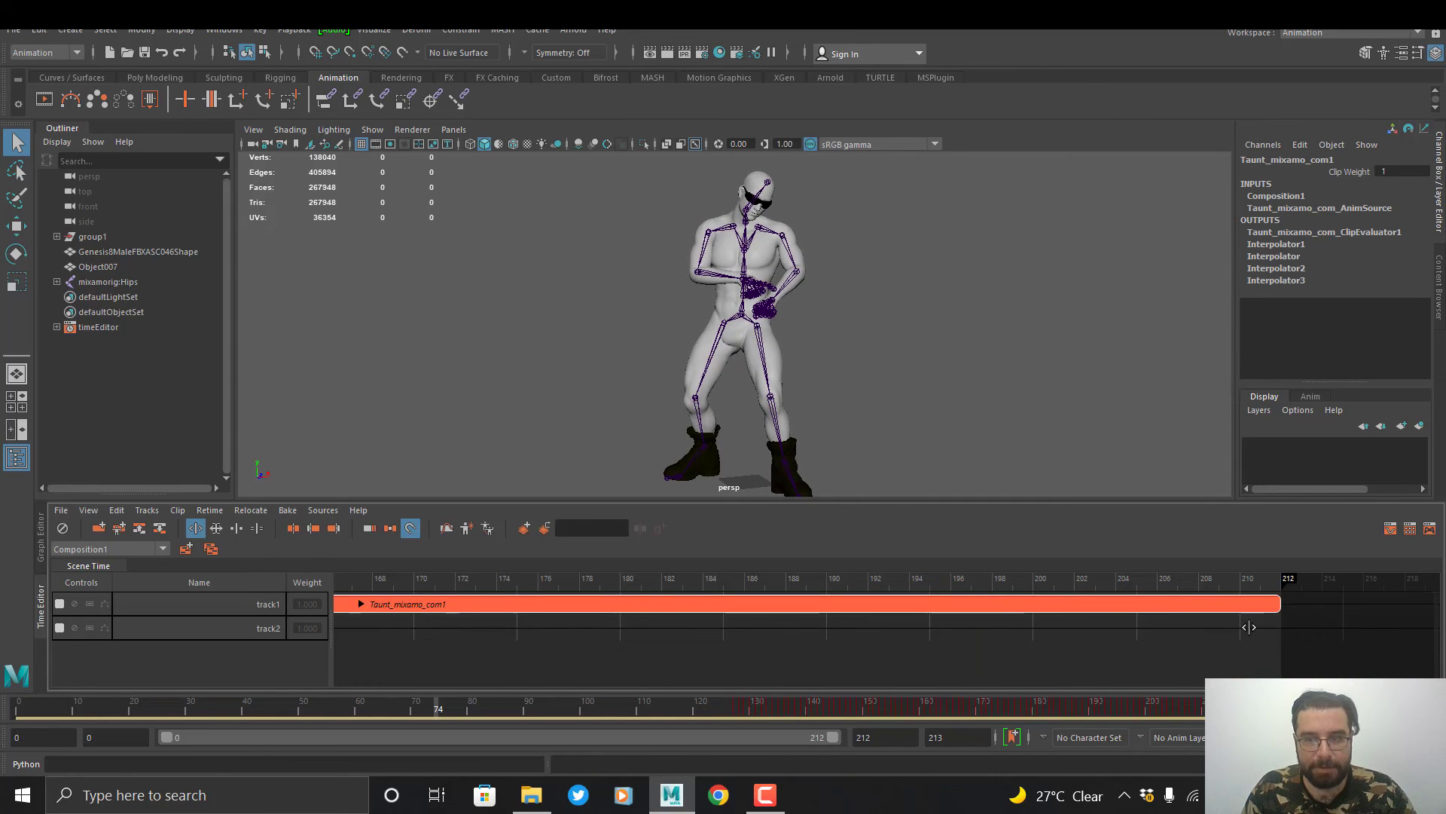
scroll(1279, 621, down, 2)
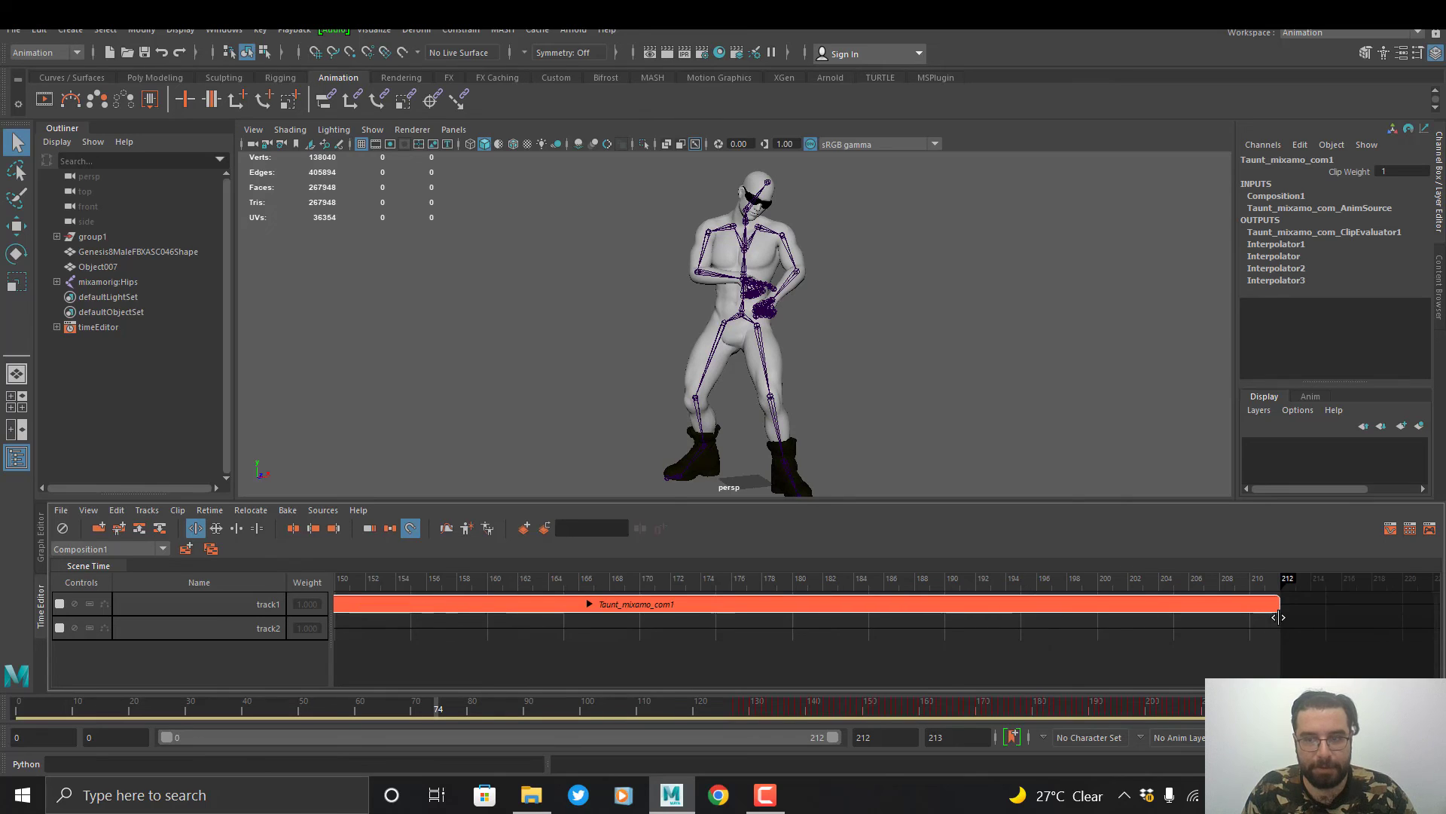
scroll(1279, 609, down, 4)
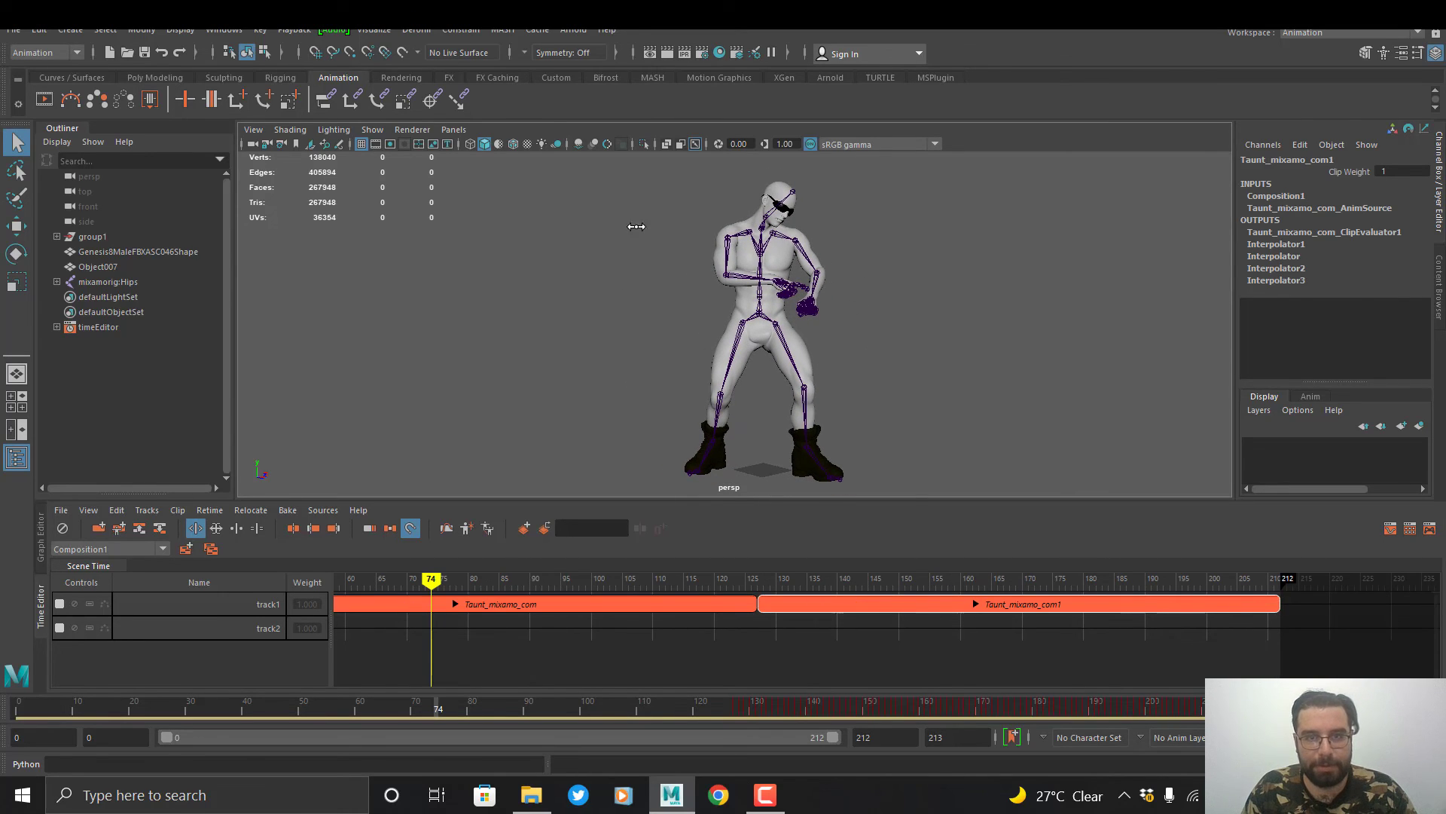
- Bake the two-Taunt sequence into skeleton keyframes over frames 0–212 with Bake Simulation, then open the File menu
click(40, 30)
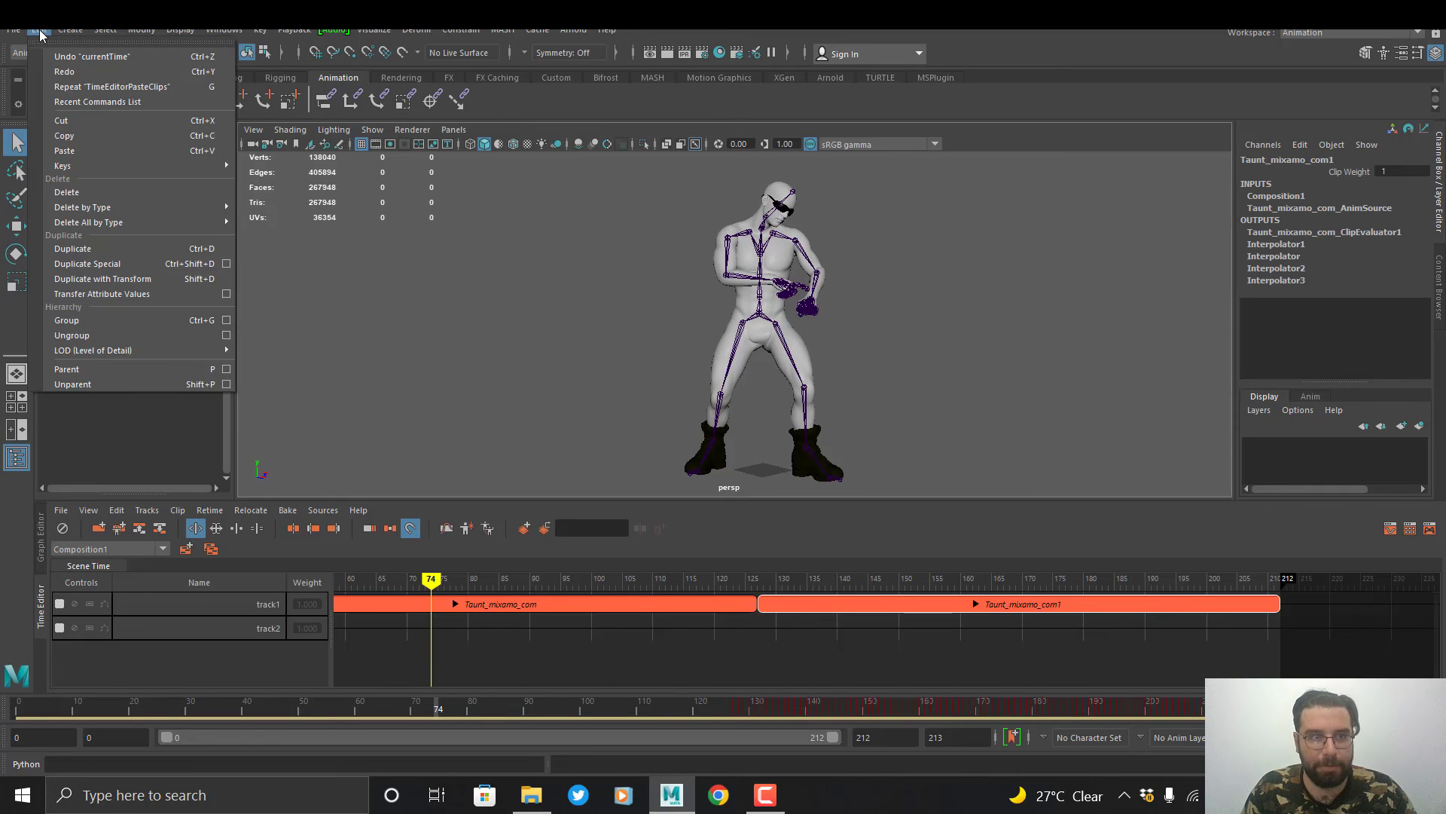
mouse_move(82, 167)
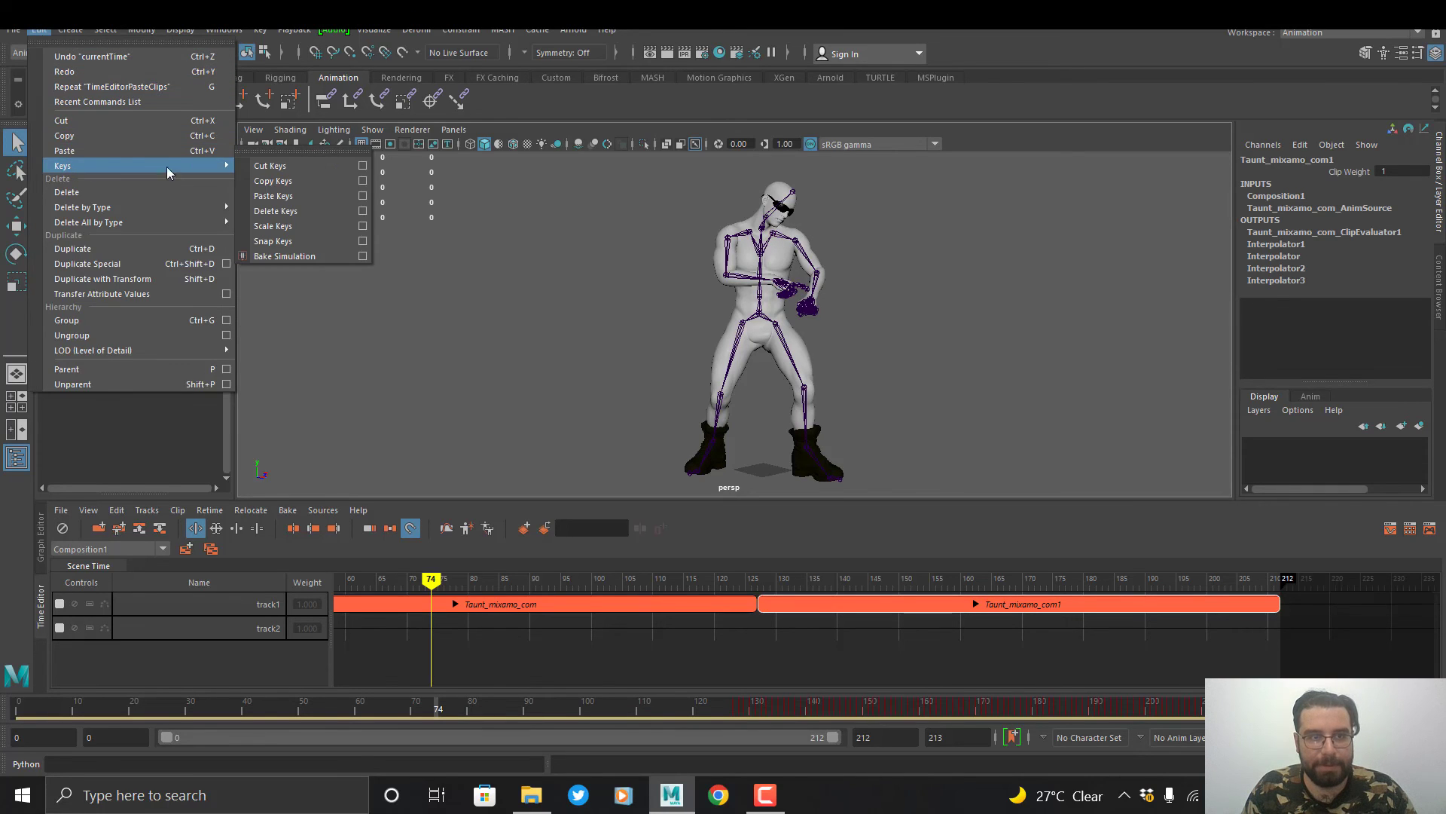
click(313, 256)
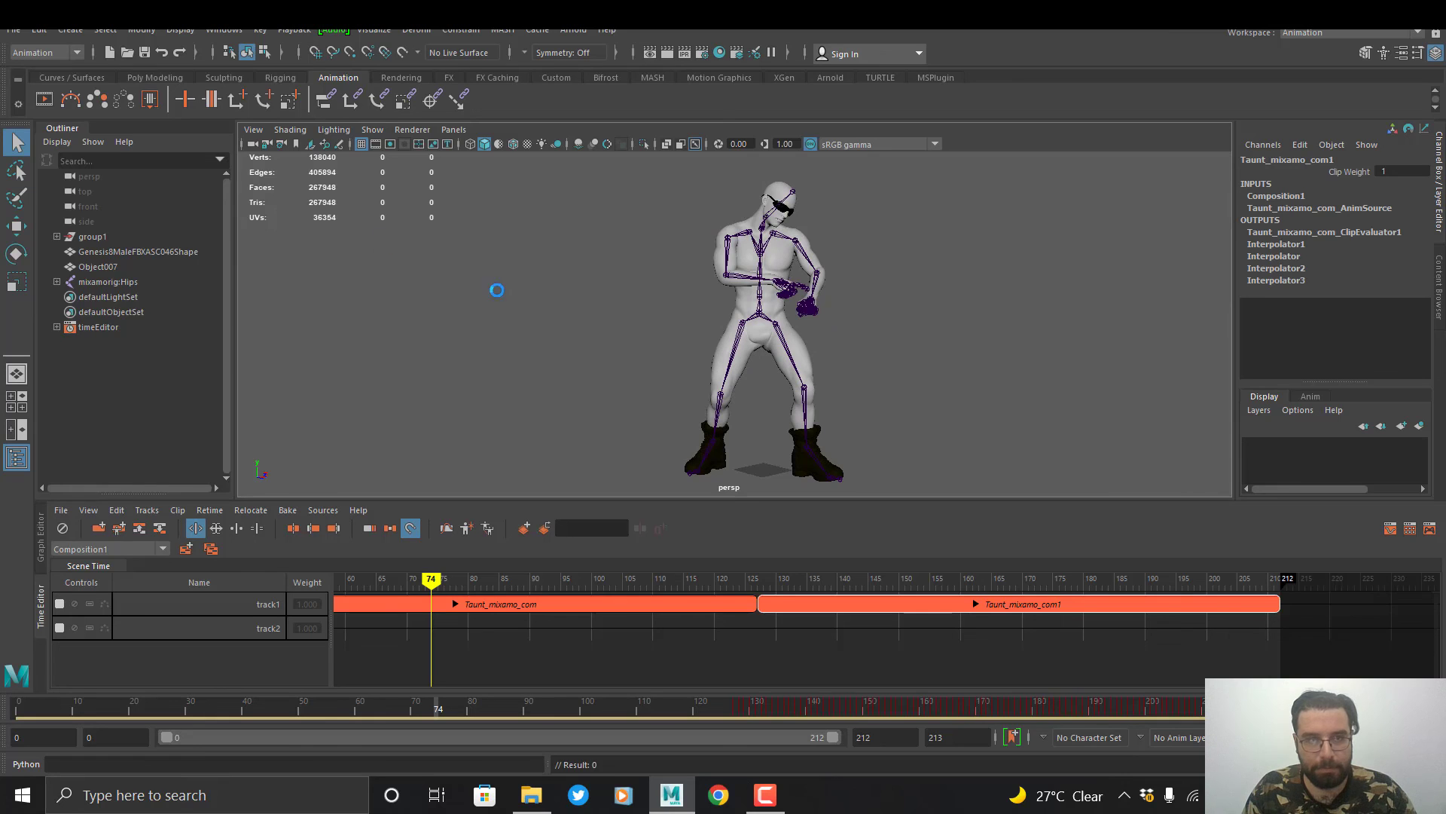
click(13, 30)
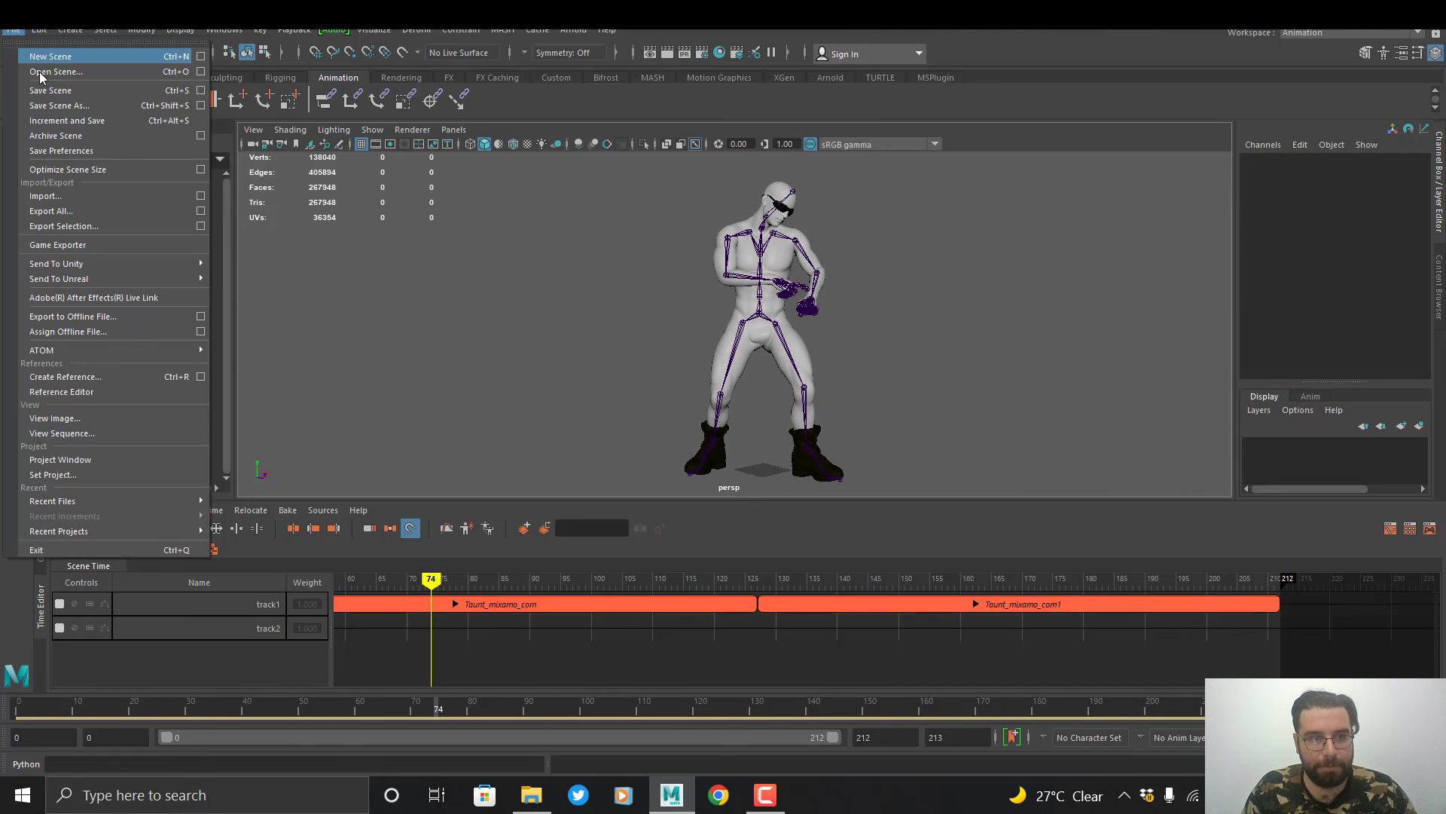